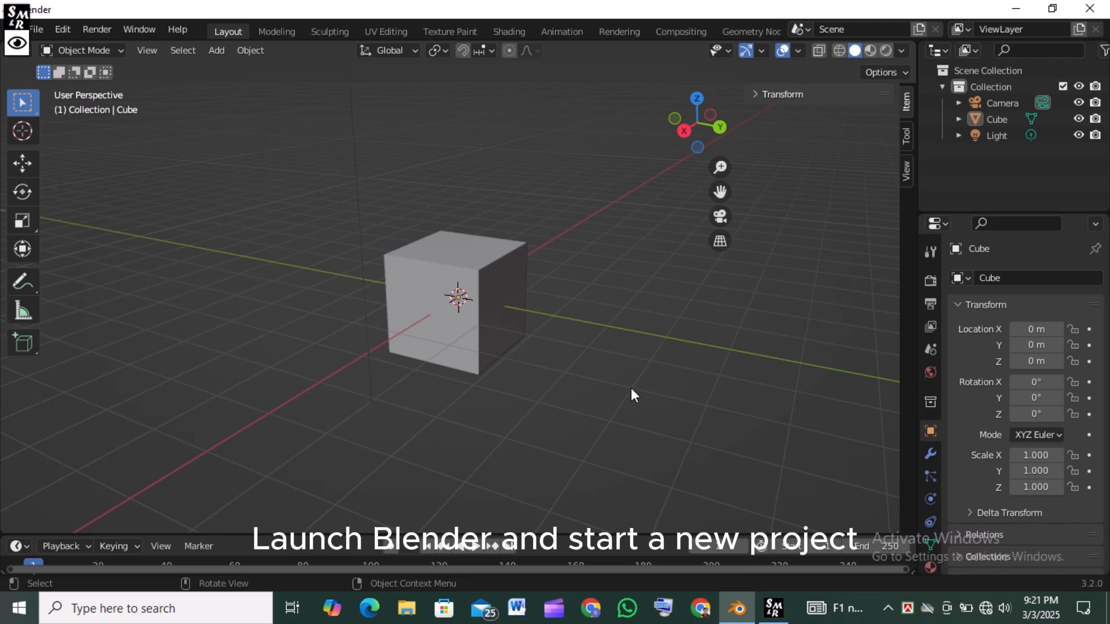
- Enter Edit Mode on the cube and, with face selection, extrude its +Y side face outward by about 1.68 m
click(461, 335)
click(110, 49)
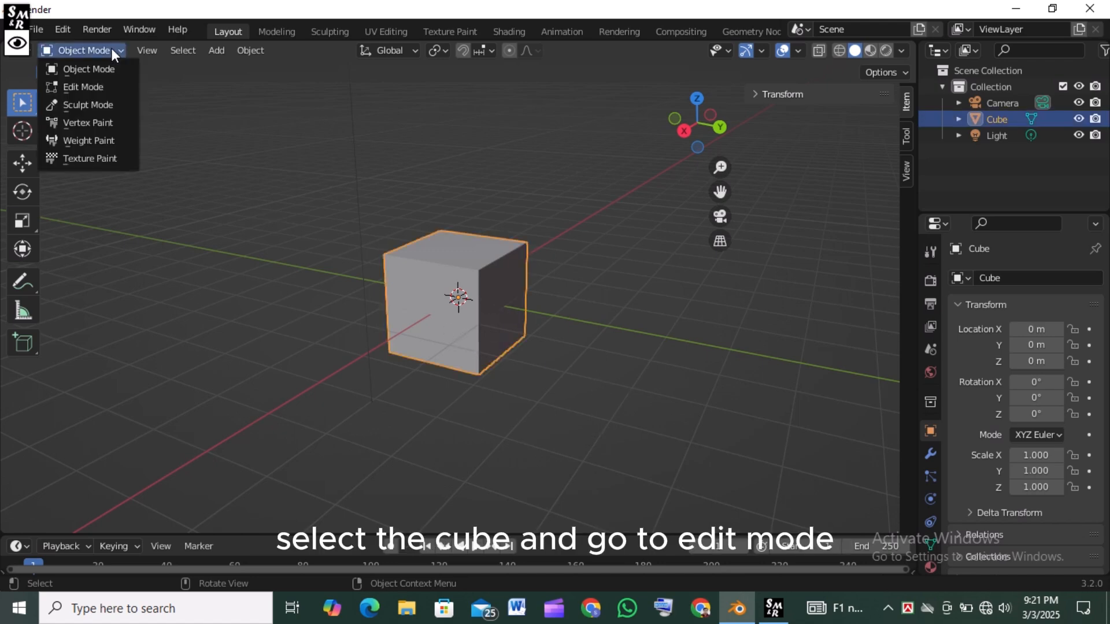
click(98, 85)
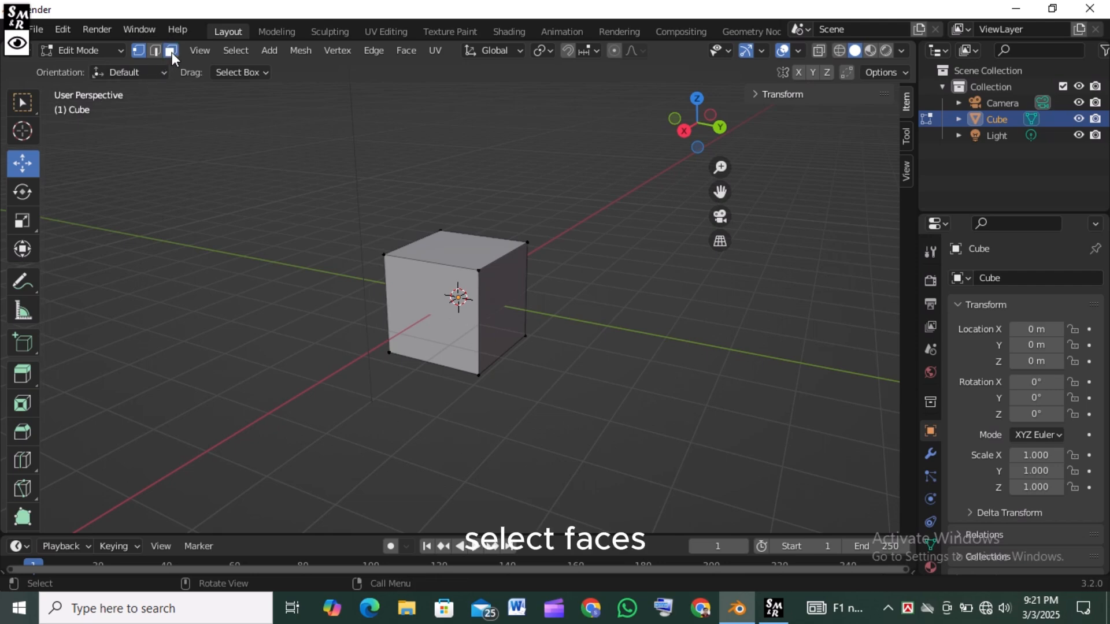
click(171, 50)
click(495, 311)
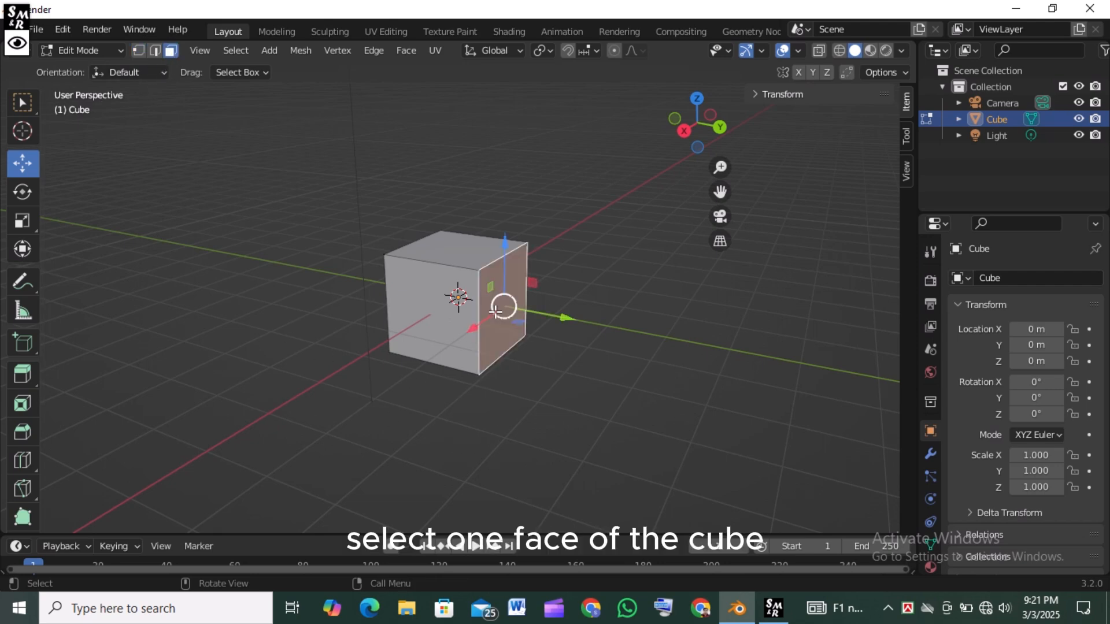
key(e)
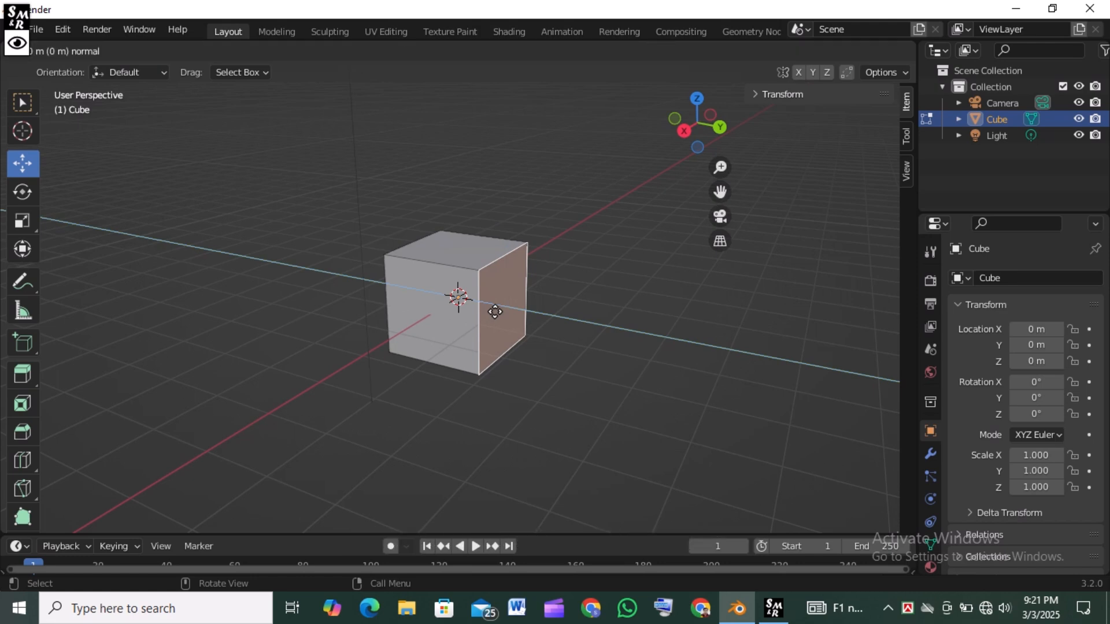
click(581, 326)
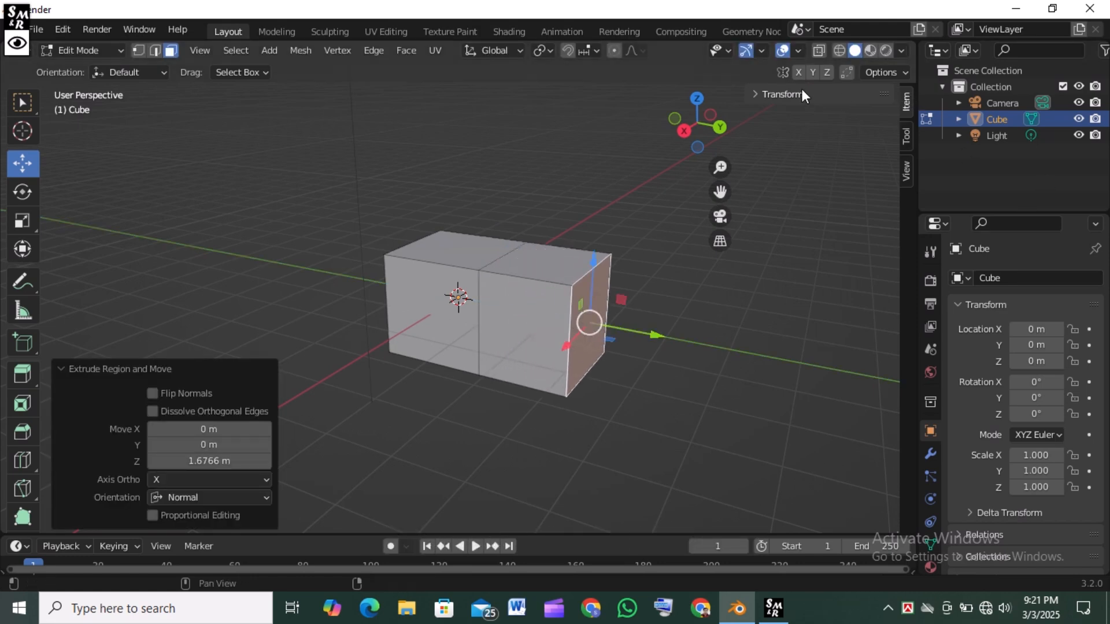
- Set the median Y position of the extruded face to 3 m
click(753, 94)
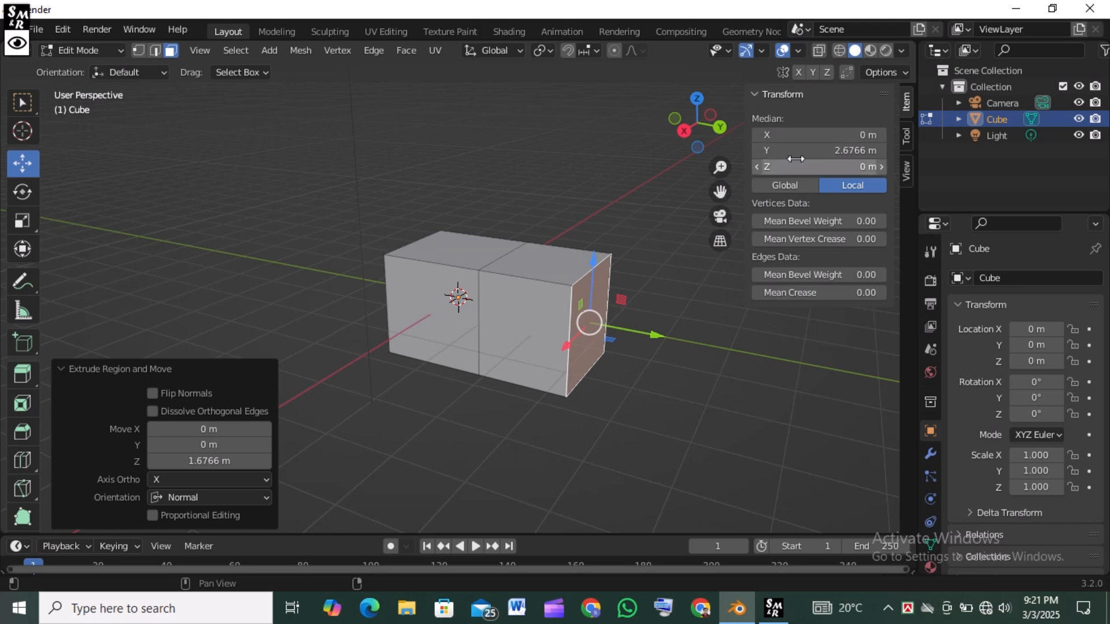
click(824, 150)
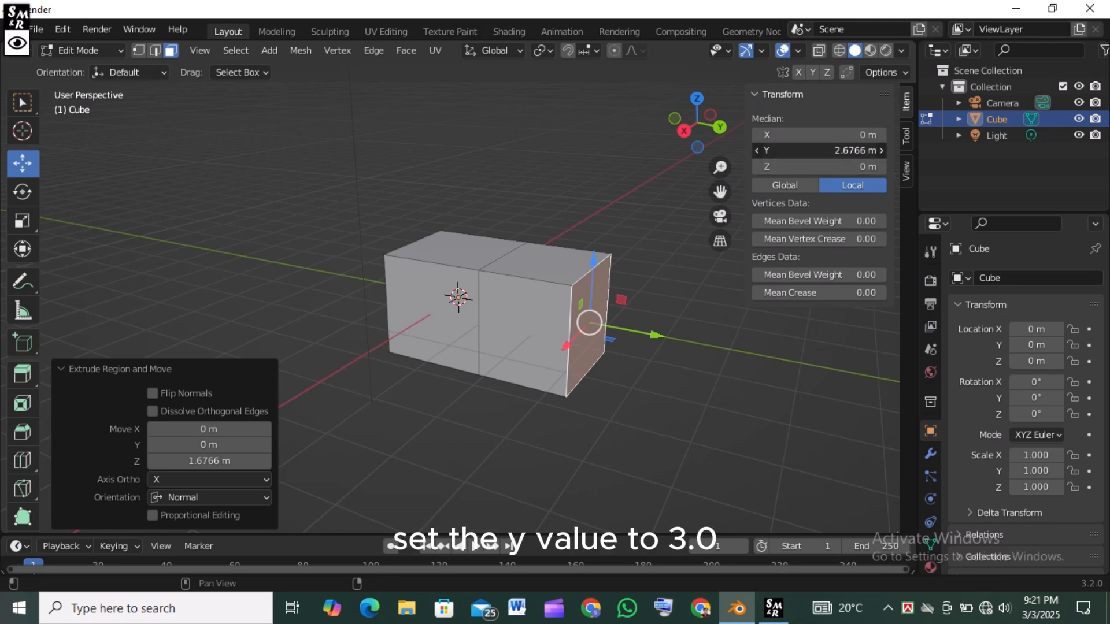
text(3)
key(Return)
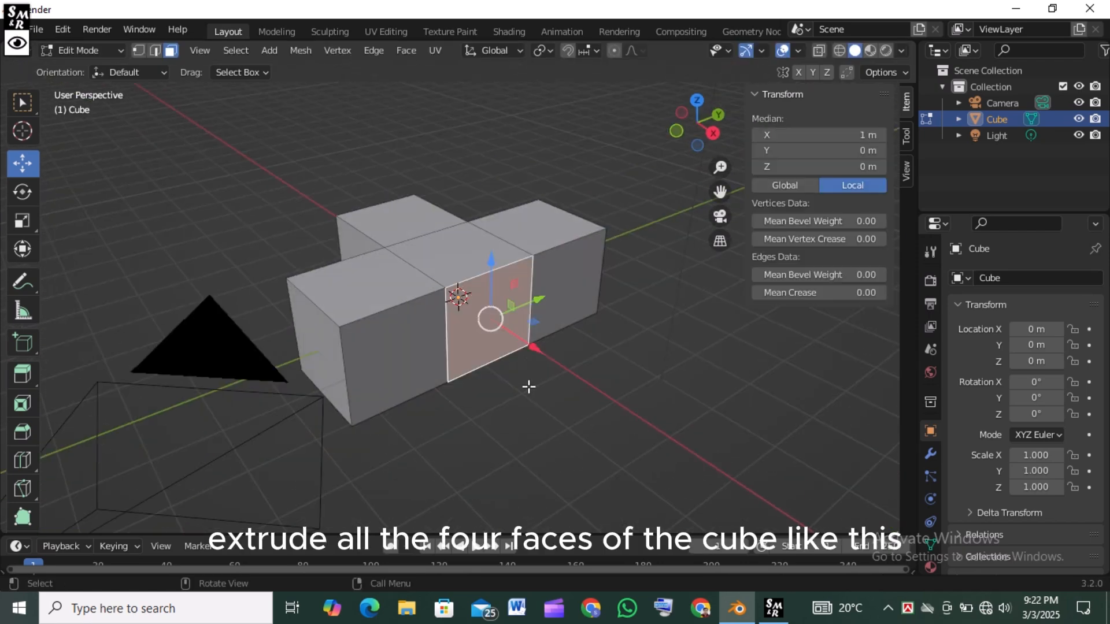
- Extrude the cube's +X side face outward by about 2 m to complete the cross shape
key(e)
click(578, 382)
click(716, 375)
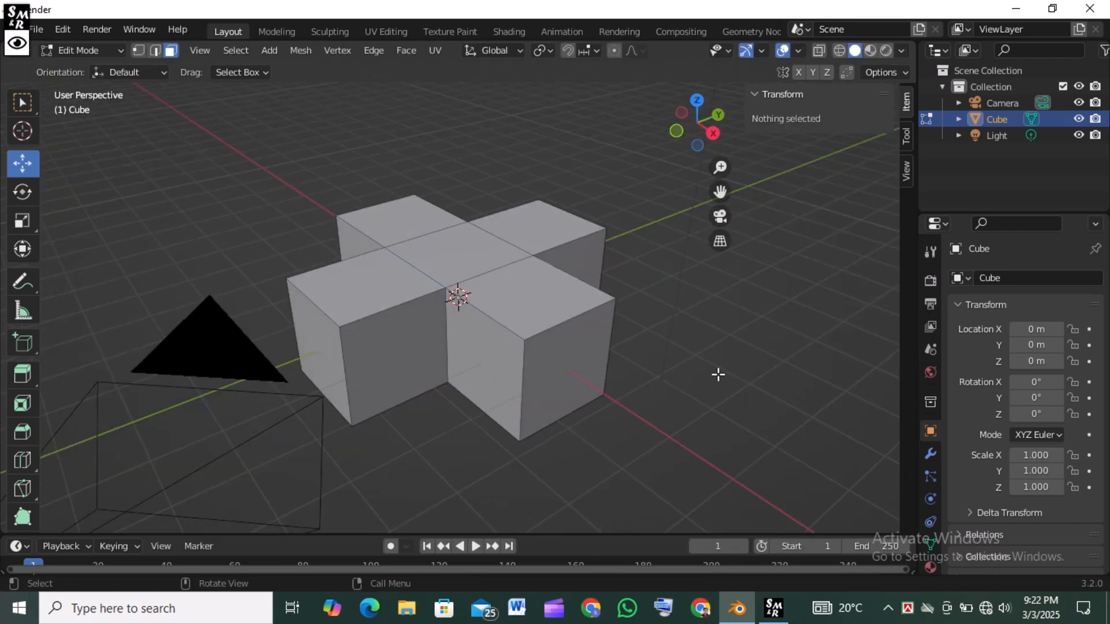
- Delete the five upper faces of the cross so that the mesh is open at the top
middle_drag(716, 375, 589, 467)
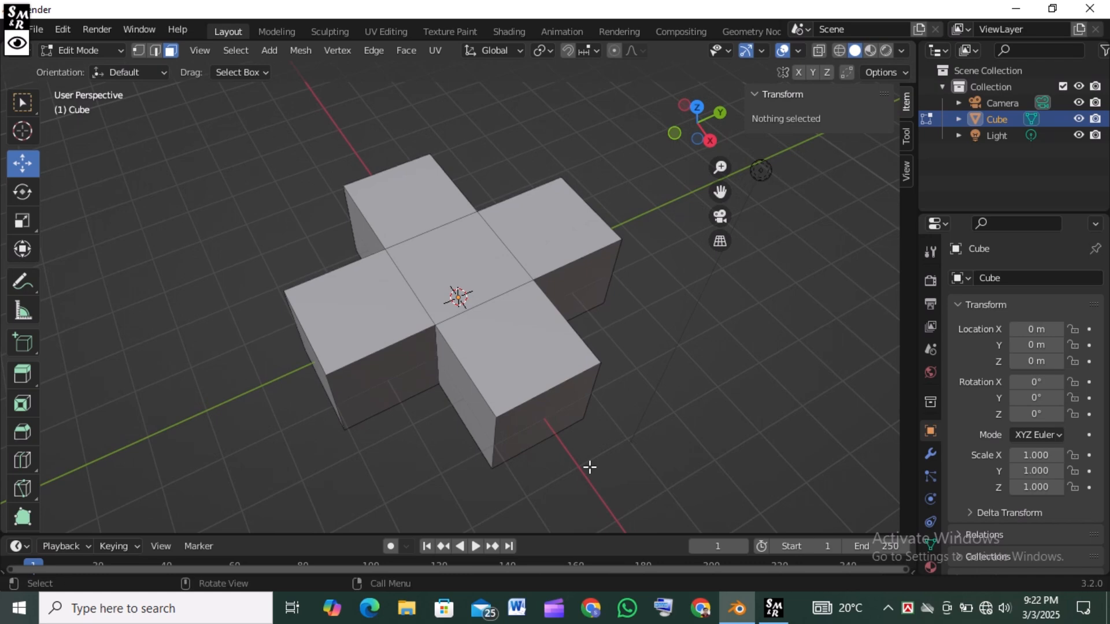
click(517, 361)
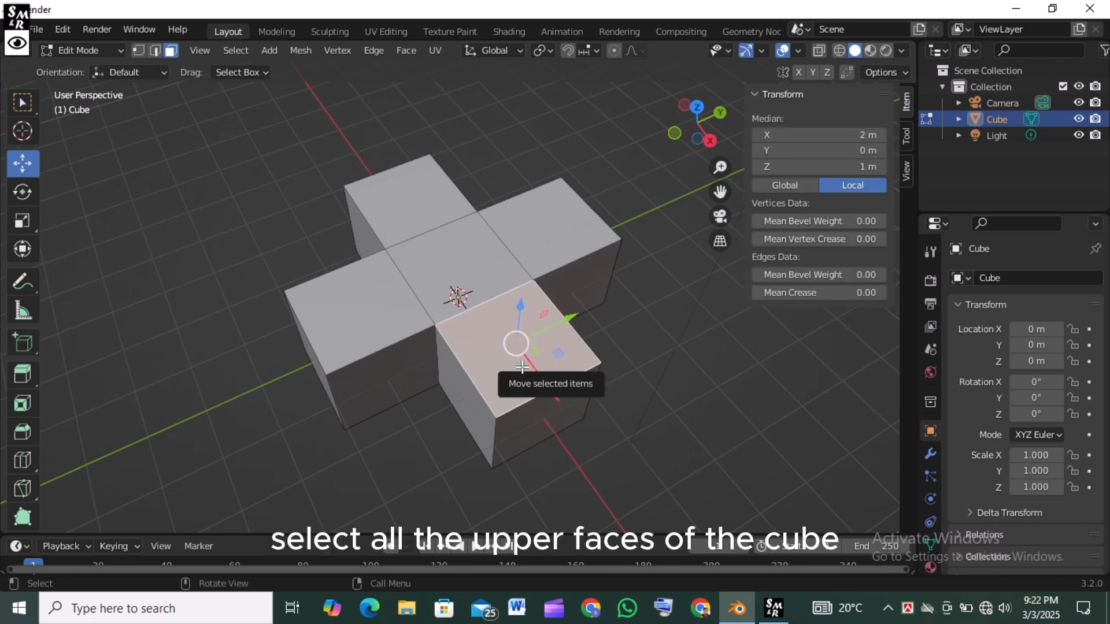
shift+click(367, 325)
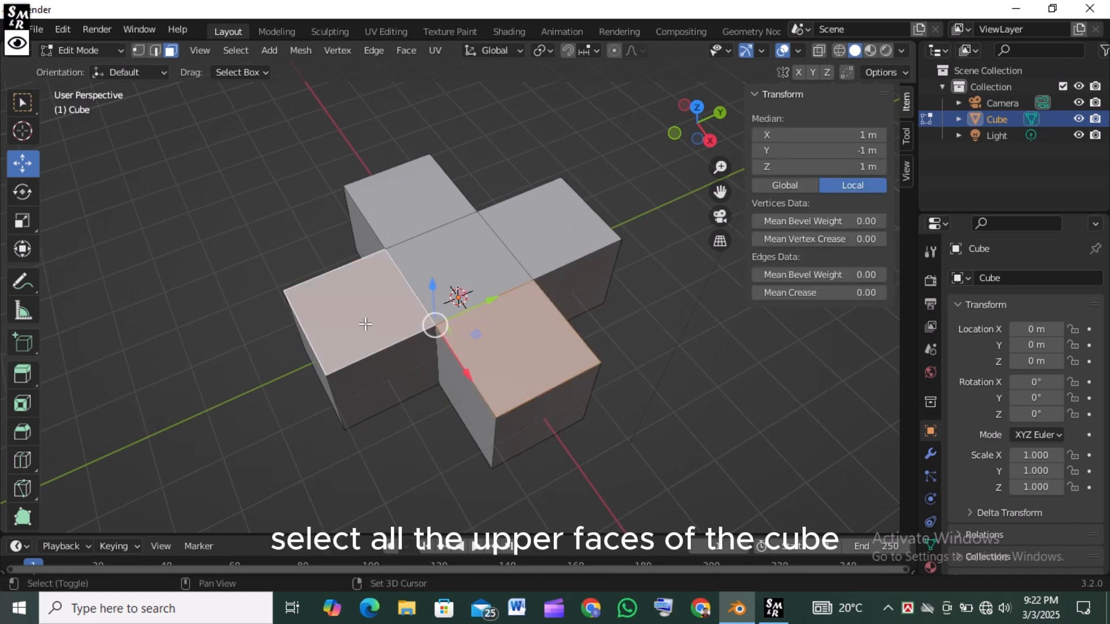
shift+click(454, 276)
shift+click(548, 223)
shift+click(410, 209)
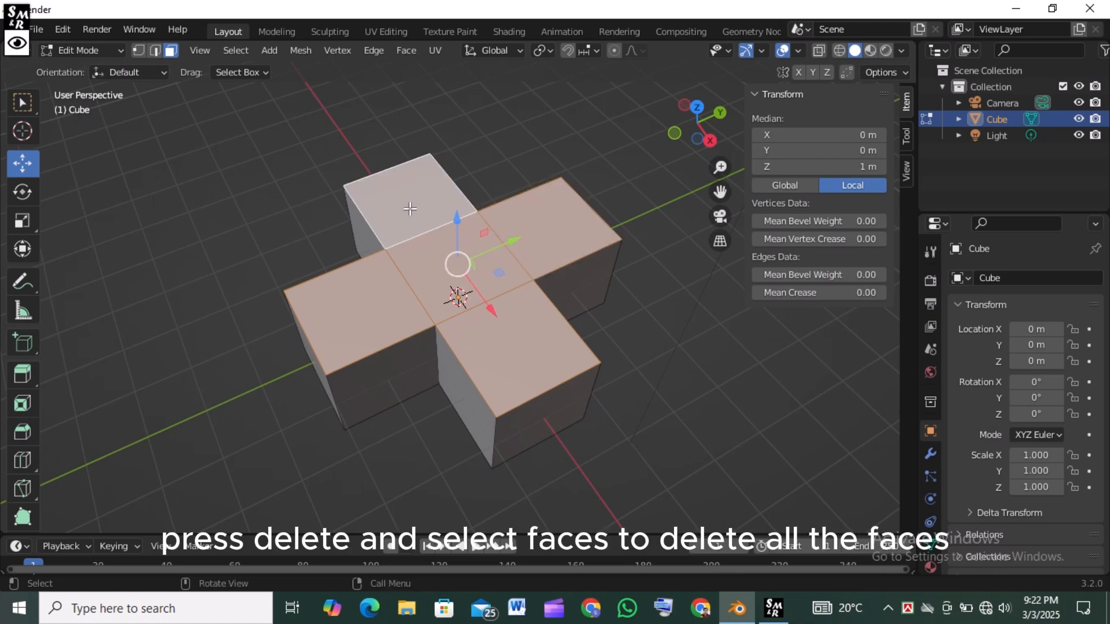
key(Delete)
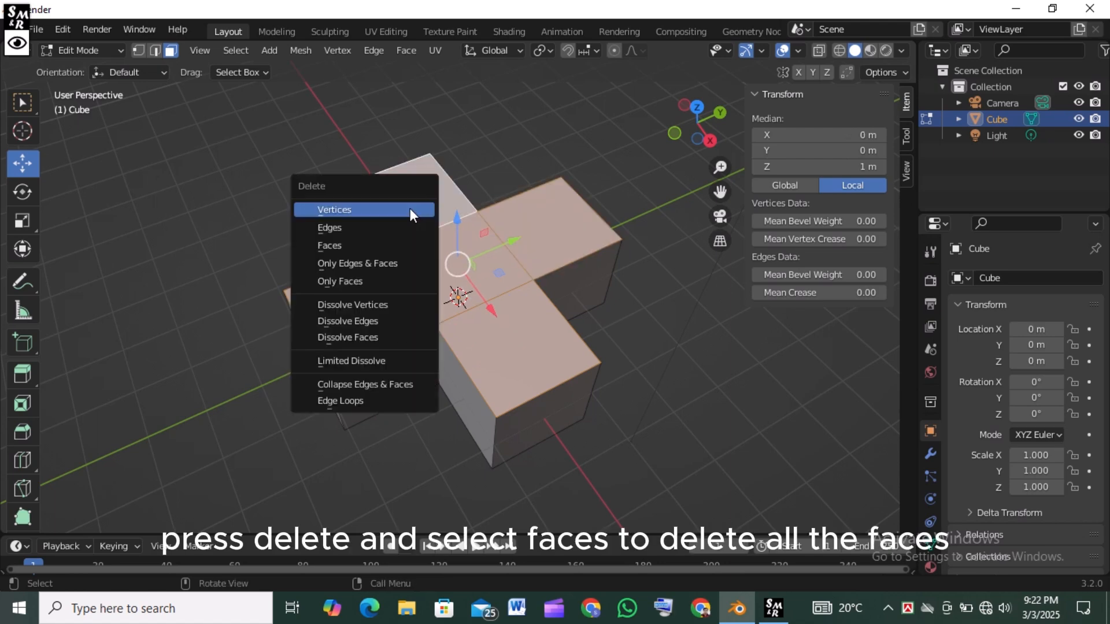
click(395, 245)
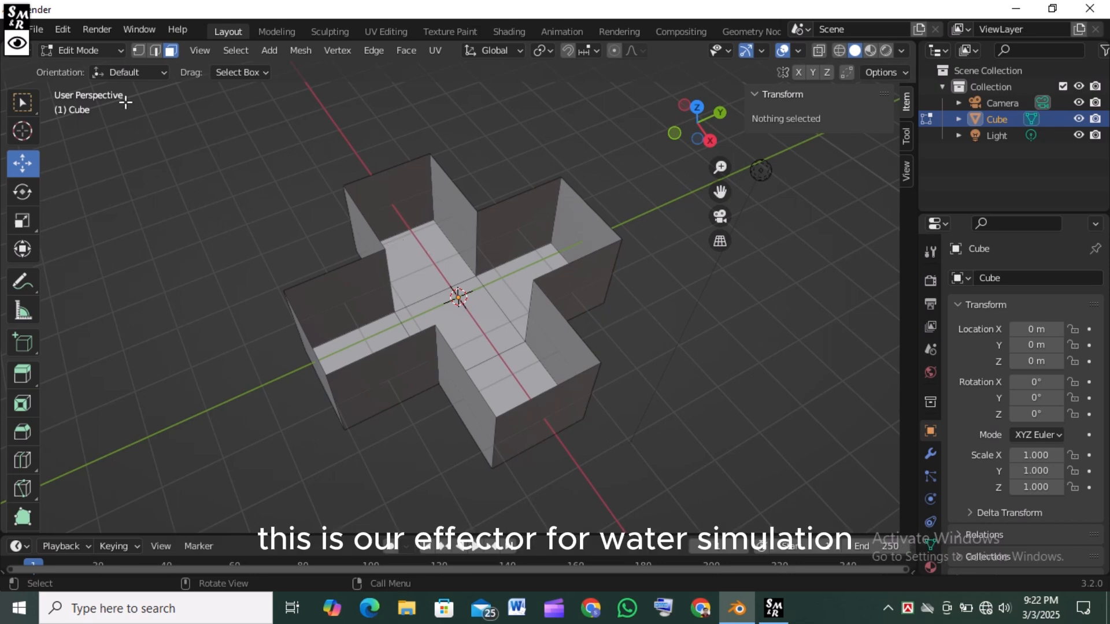
- Return to Object Mode and raise the open cross along Z by about 1 m
click(115, 51)
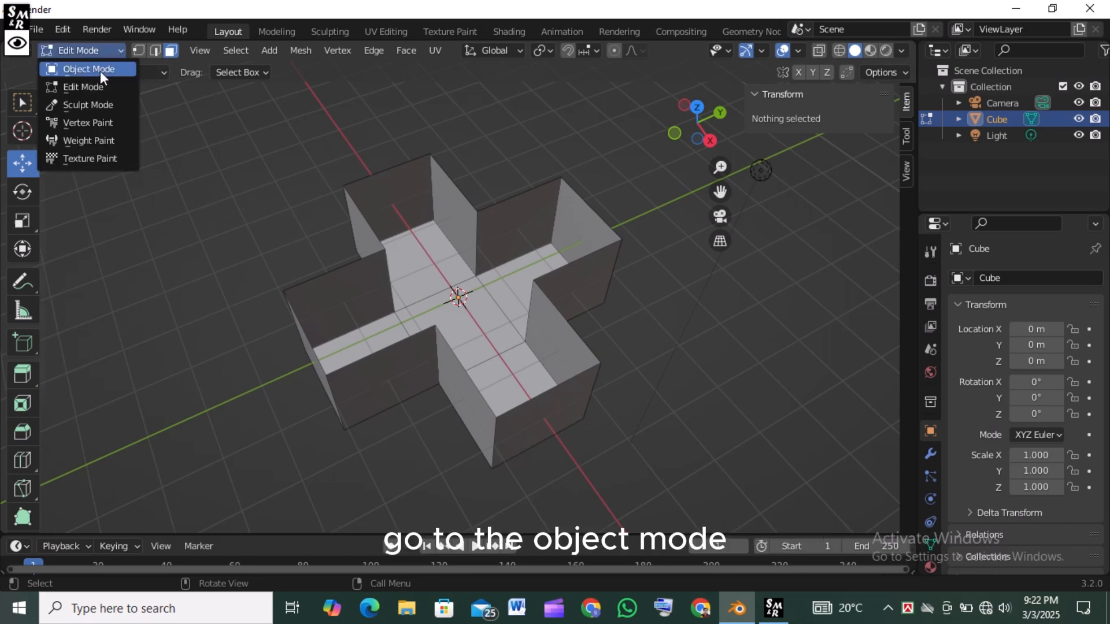
click(100, 70)
middle_drag(618, 386, 358, 331)
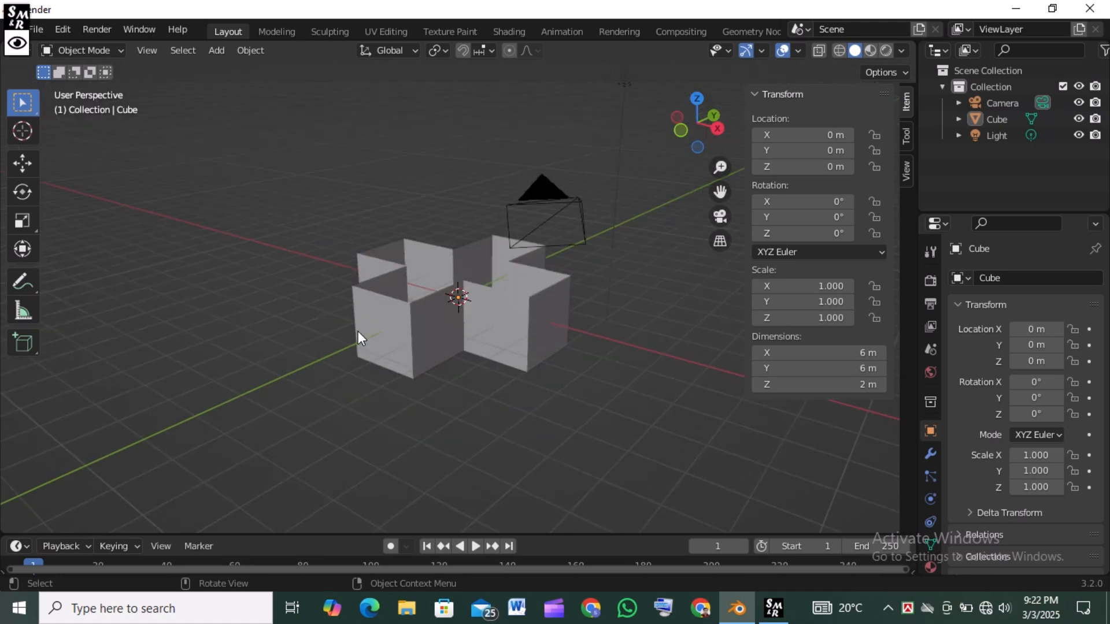
click(23, 165)
click(682, 132)
drag(459, 234, 463, 178)
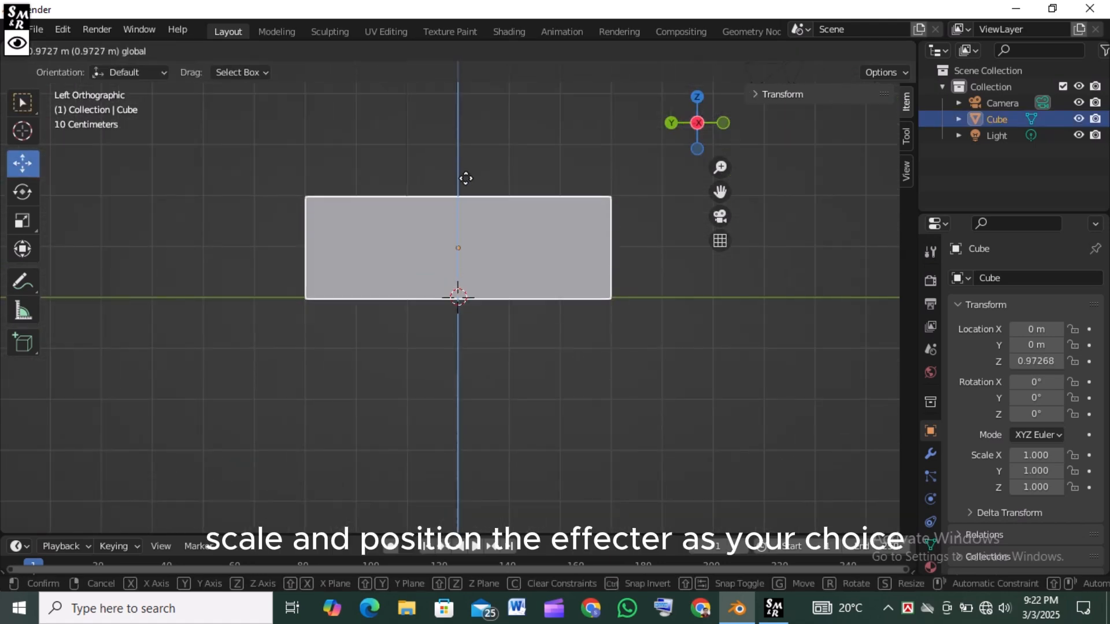
- Scale up the cross to about 2.065 in X and Y and about 1.198 in Z
middle_drag(463, 178, 405, 340)
click(22, 220)
drag(522, 296, 446, 405)
middle_drag(445, 404, 457, 213)
drag(458, 214, 462, 306)
middle_drag(463, 306, 511, 299)
drag(511, 299, 585, 426)
- Raise the scaled cross along Z to a height of about 1.21 m
click(688, 138)
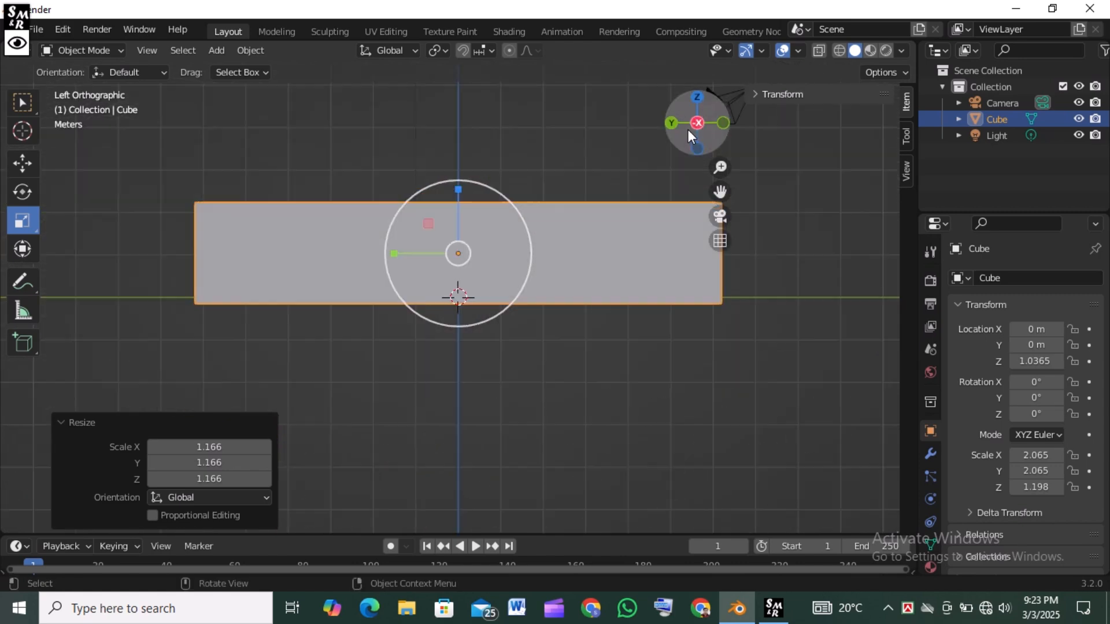
click(22, 164)
drag(461, 206, 460, 196)
middle_drag(542, 340, 478, 417)
- Reduce the cross's Z scale to about 0.9 and lower it to about 0.91 m in Z
click(22, 221)
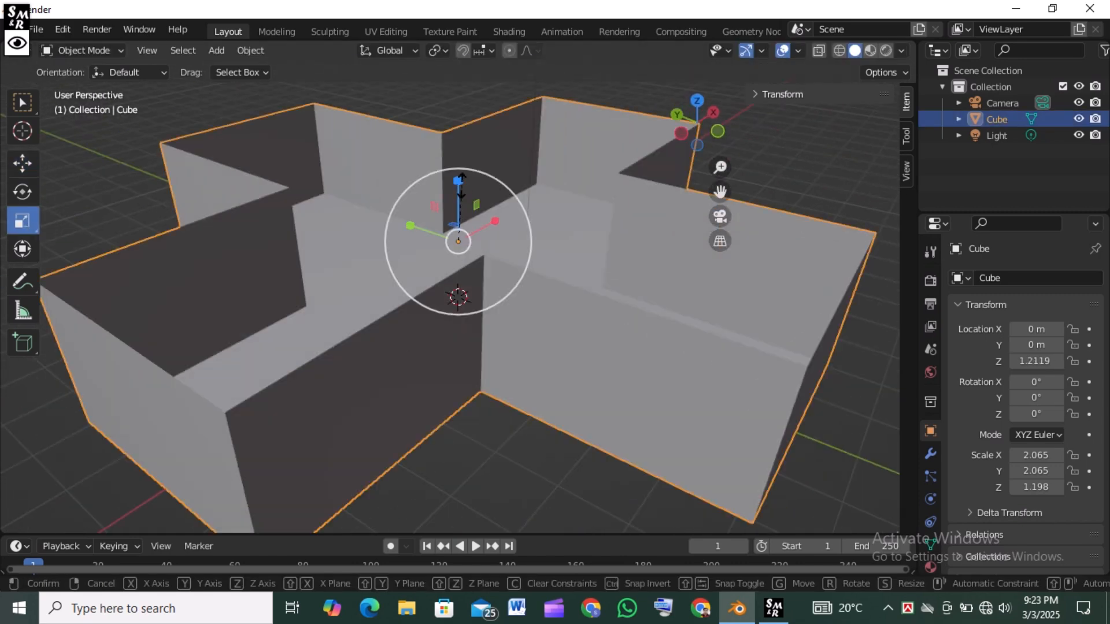
drag(456, 186, 503, 426)
click(716, 125)
click(21, 163)
drag(461, 171, 461, 188)
middle_drag(461, 188, 404, 361)
scroll(415, 355, down, 2)
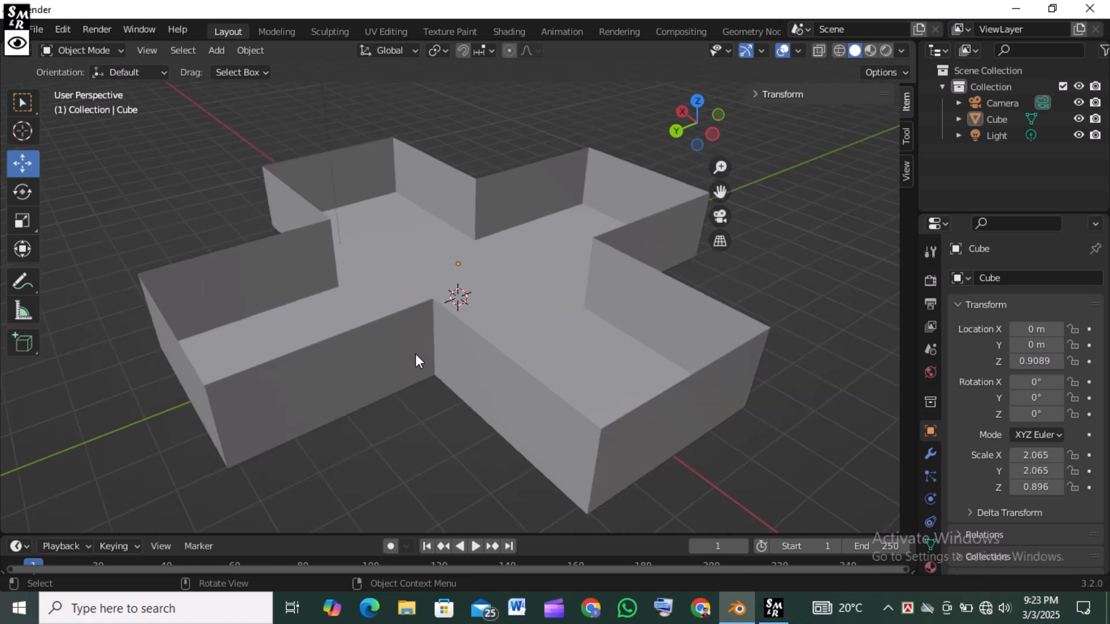
- Add a Solidify modifier to the cross-shaped container
click(410, 338)
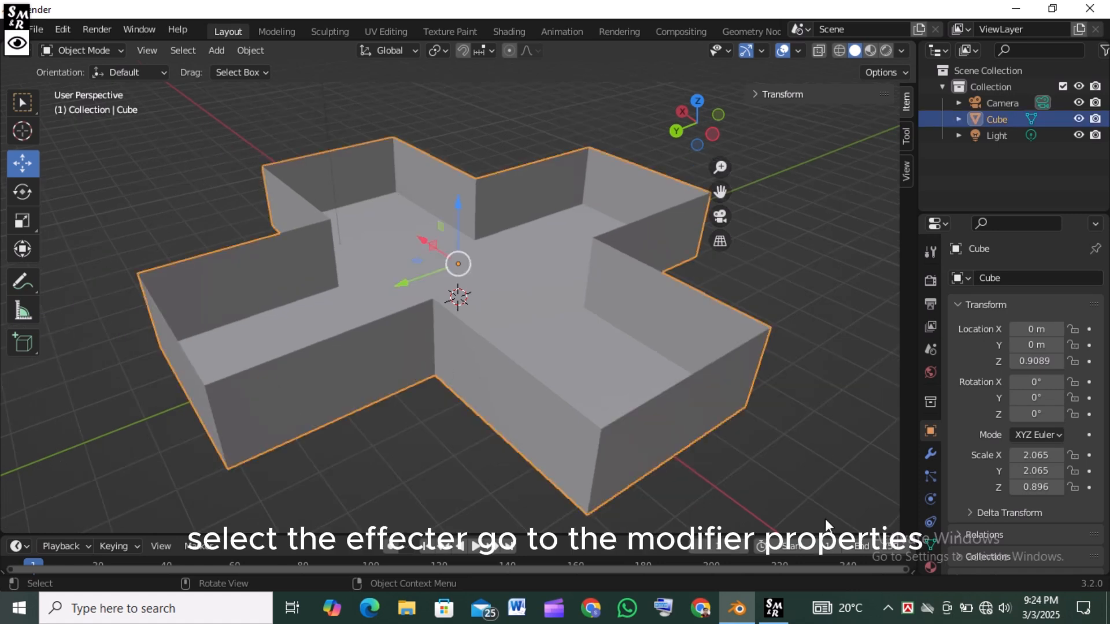
click(929, 455)
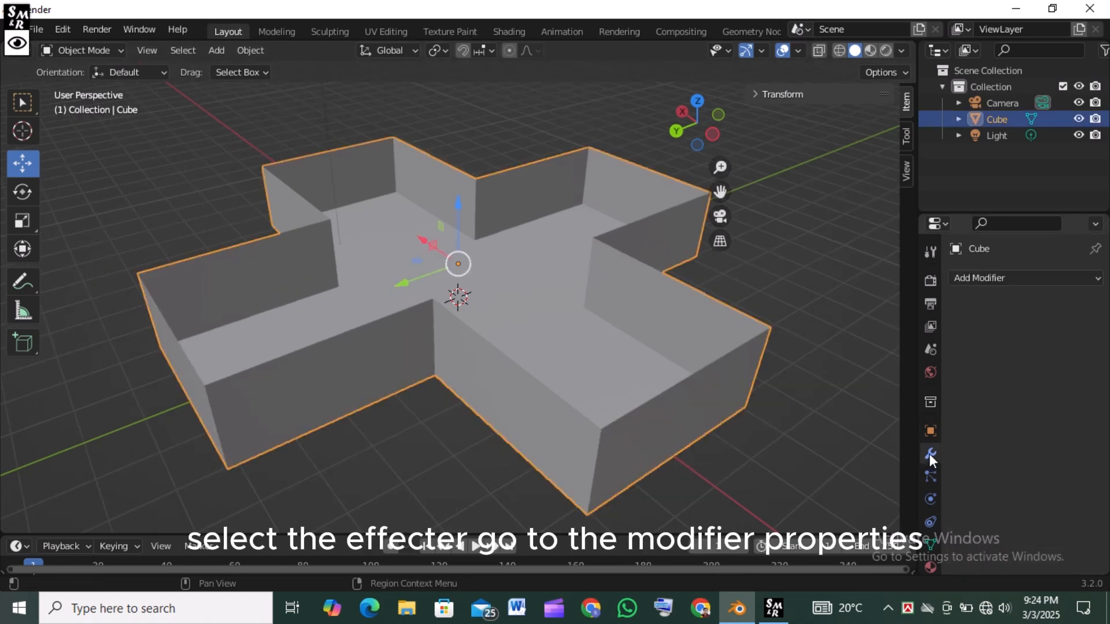
click(1045, 278)
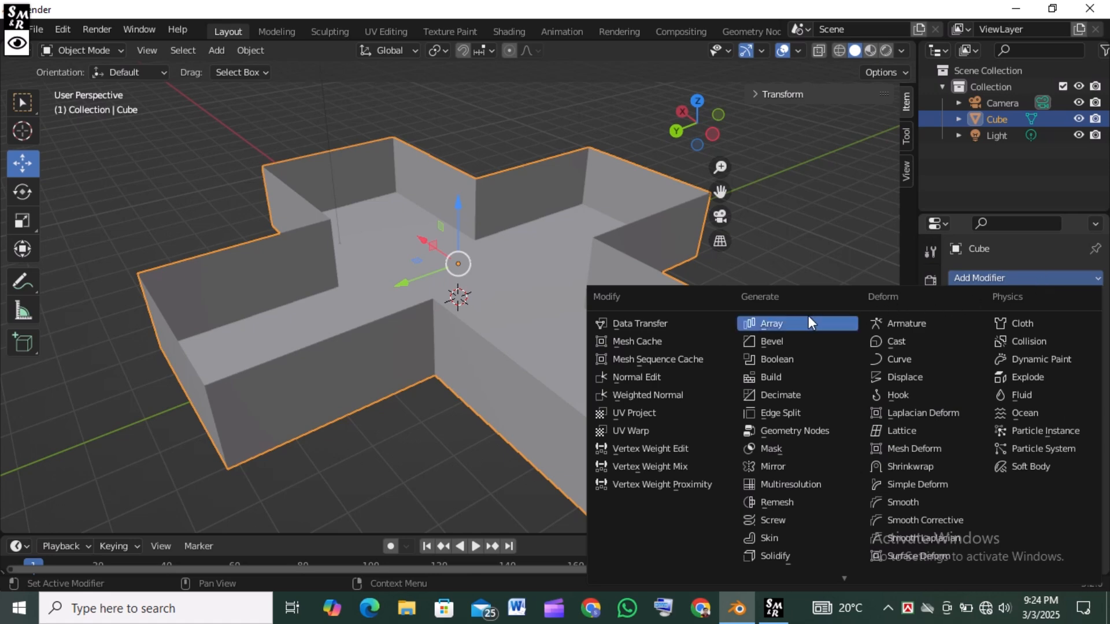
scroll(788, 550, down, 1)
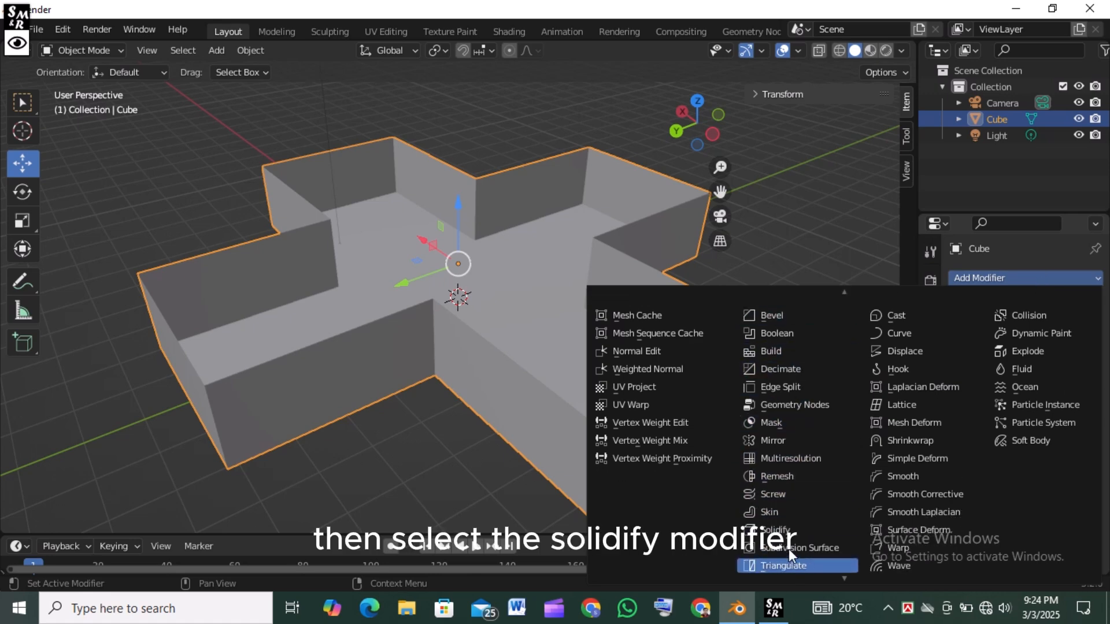
click(788, 531)
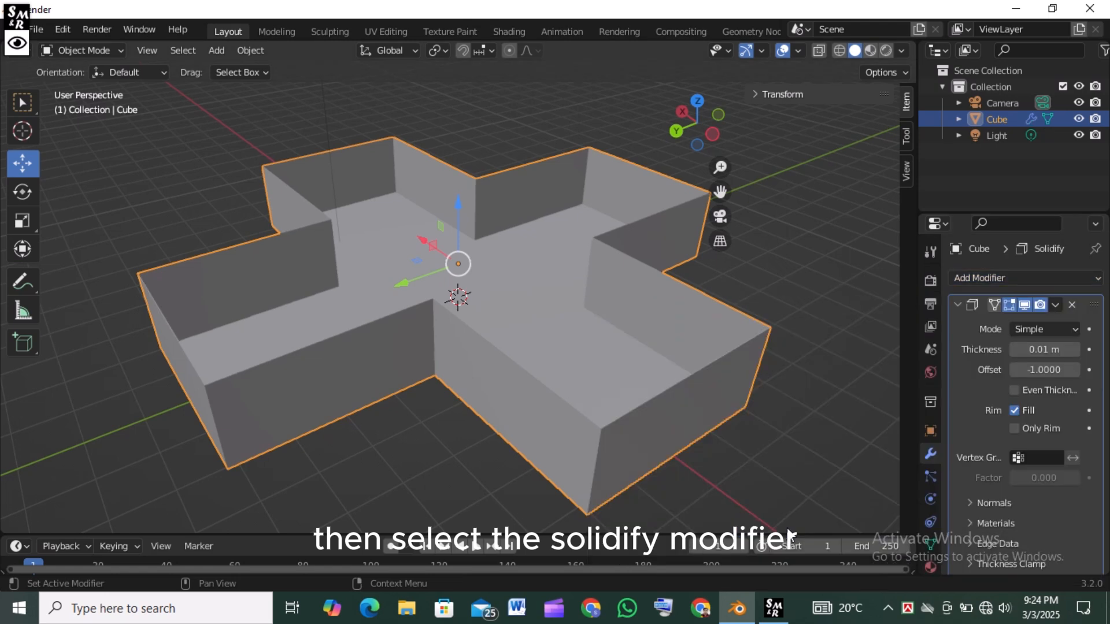
- Set the Solidify thickness to 0.1 m and apply the modifier
click(1048, 351)
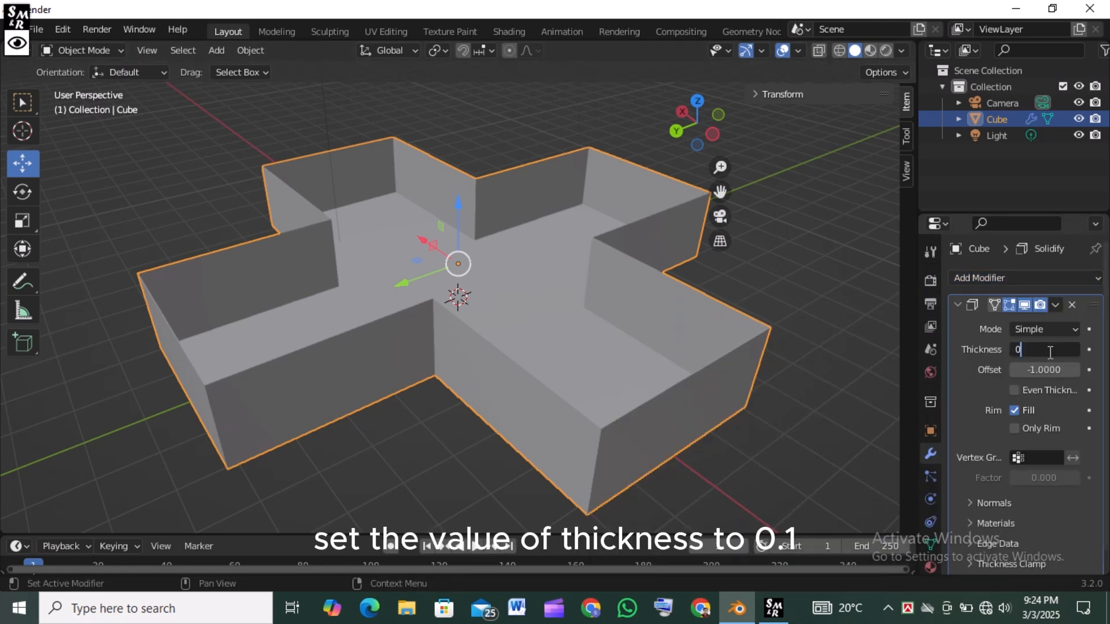
text(0.1)
key(Return)
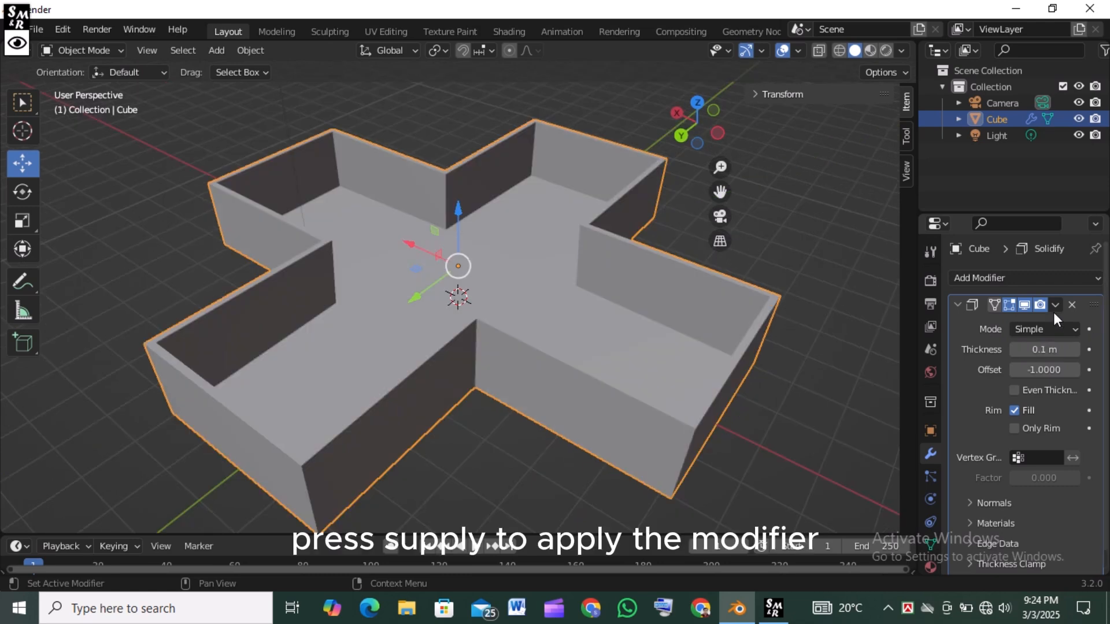
click(1054, 304)
click(1028, 323)
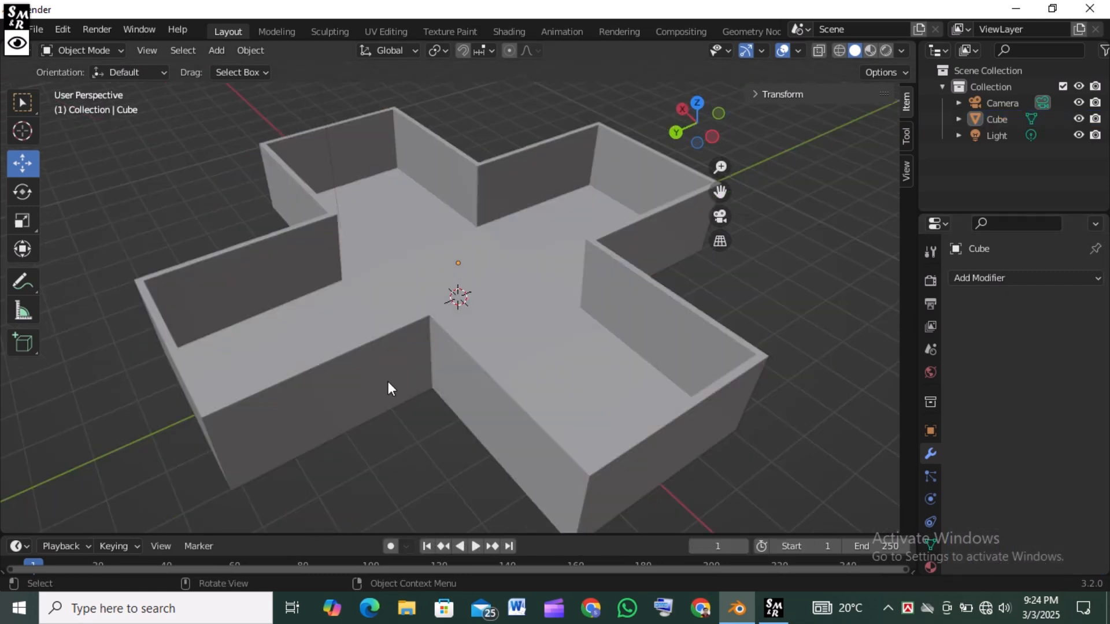
- Enable Fluid physics on the cross-shaped container and set its fluid type to Effector
click(381, 382)
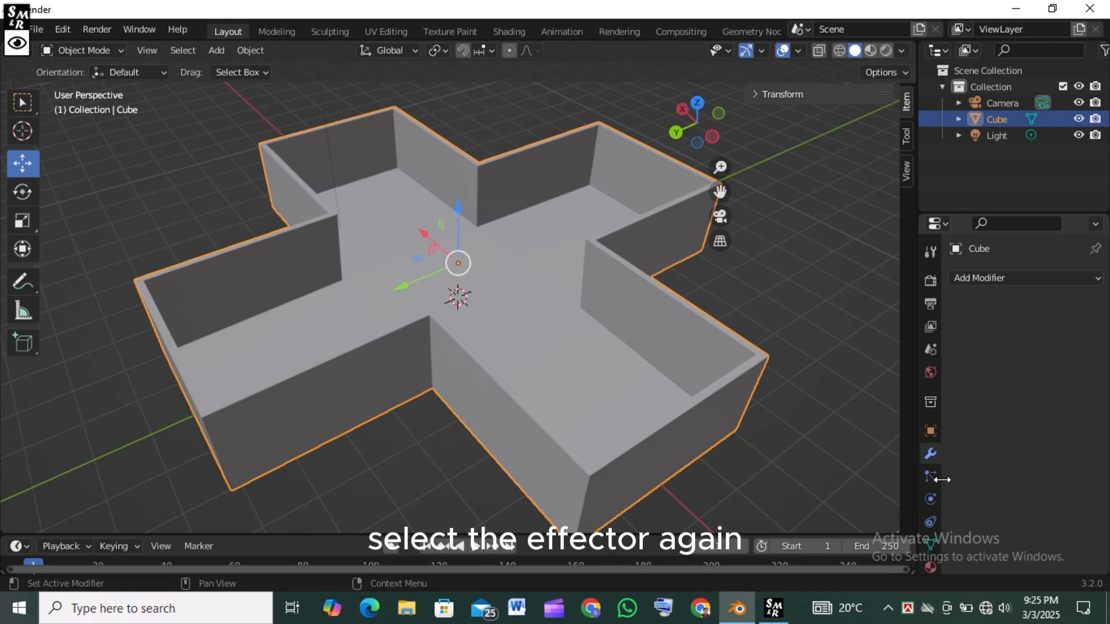
scroll(925, 478, down, 2)
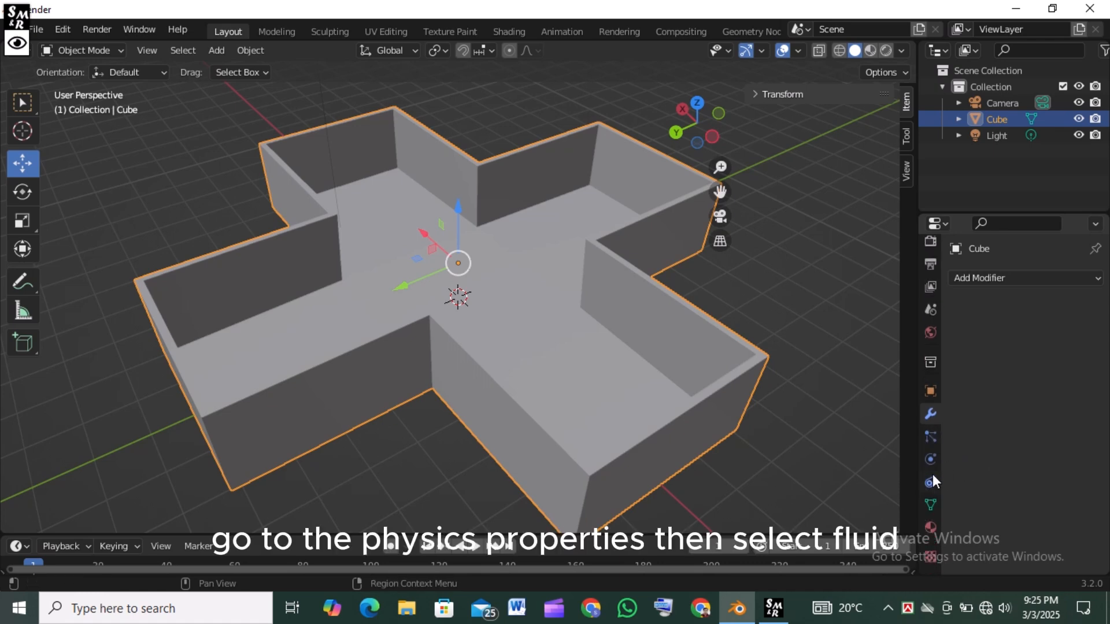
click(931, 461)
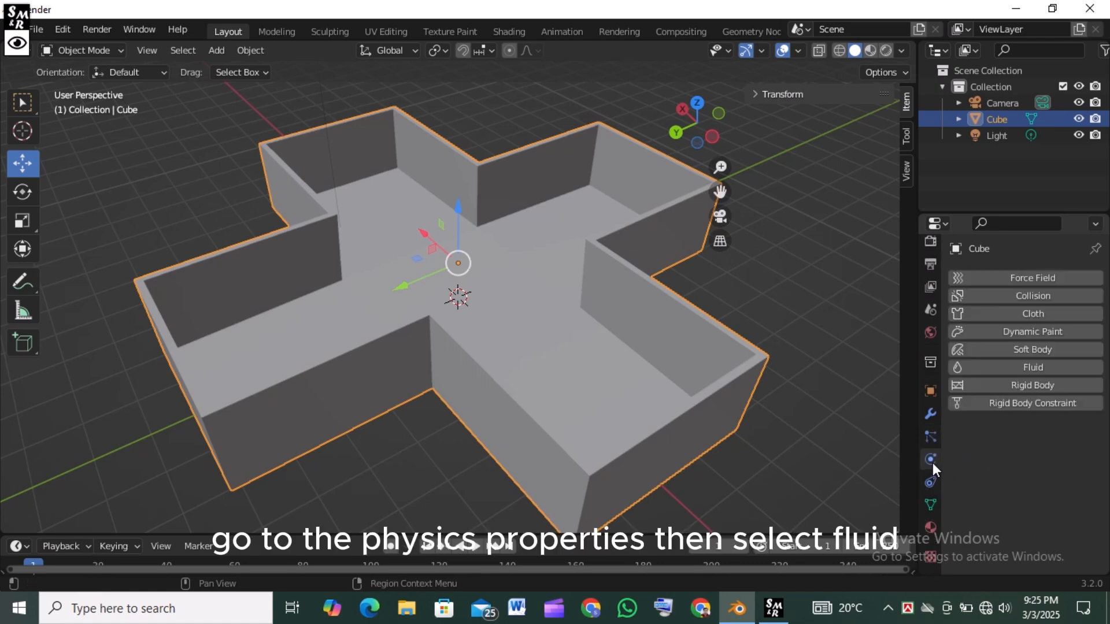
click(1046, 365)
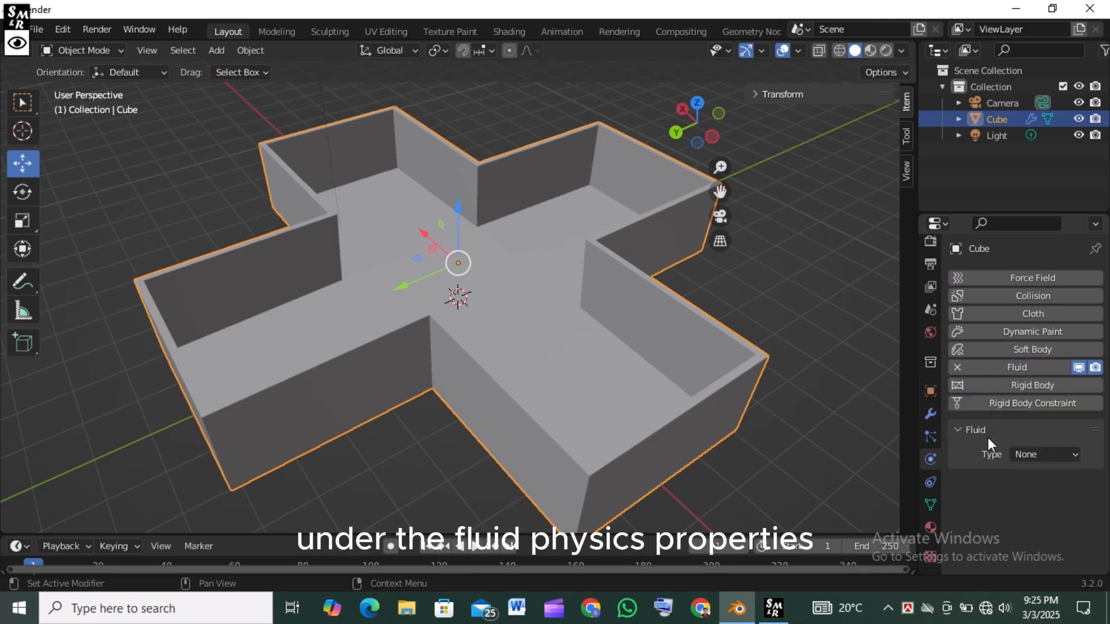
click(1067, 455)
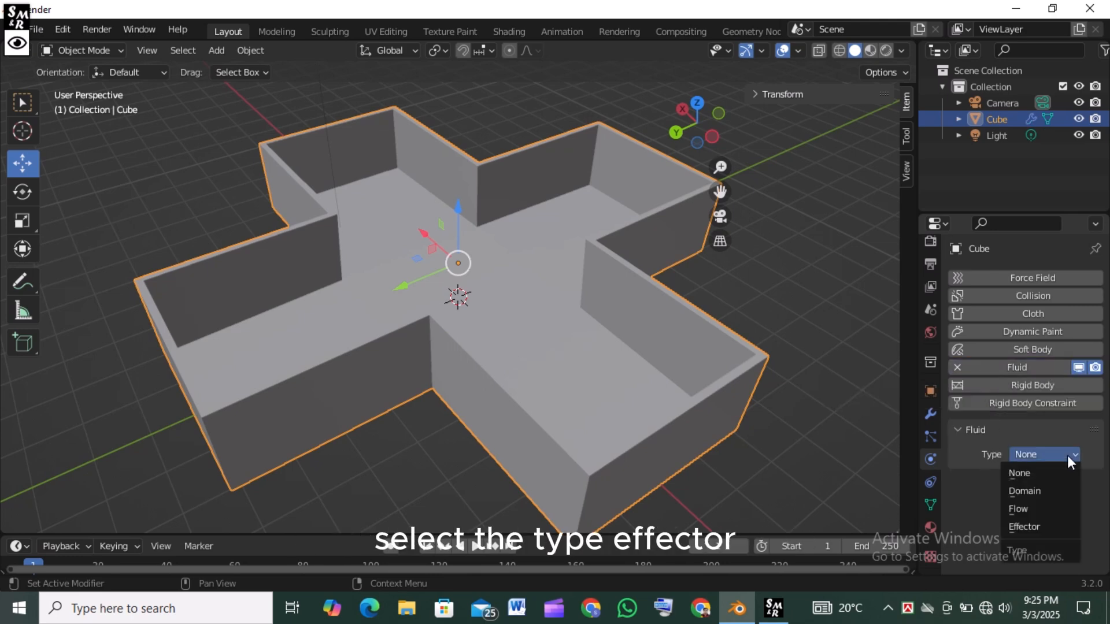
click(1042, 523)
scroll(960, 477, down, 1)
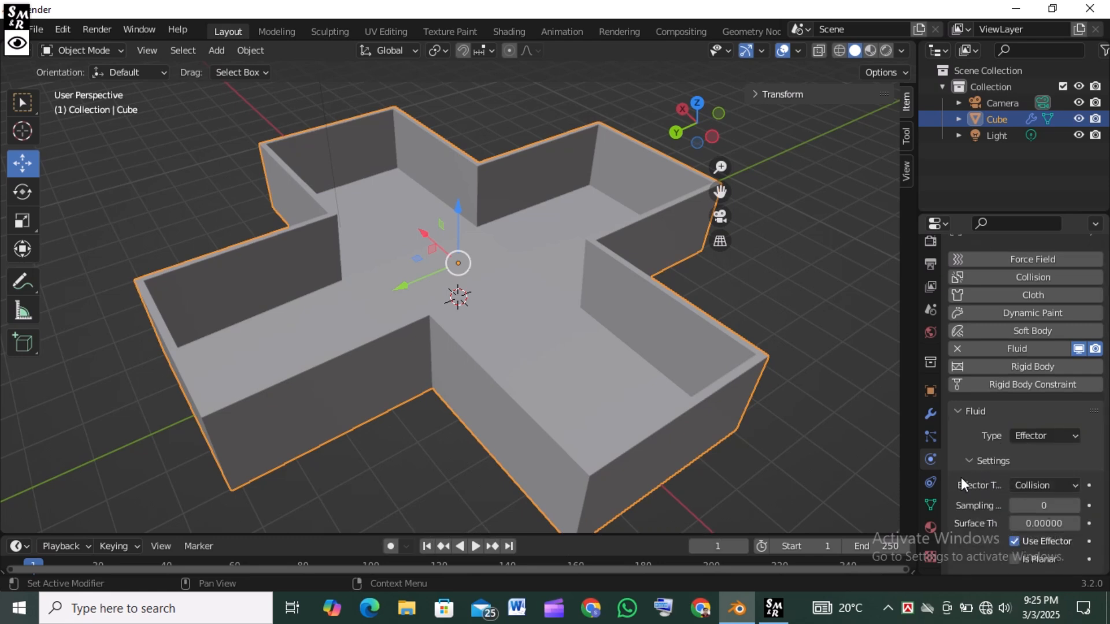
- Keep the container's effector type as Collision, set its sampling substeps to 100 and enable Is Planar
click(1071, 486)
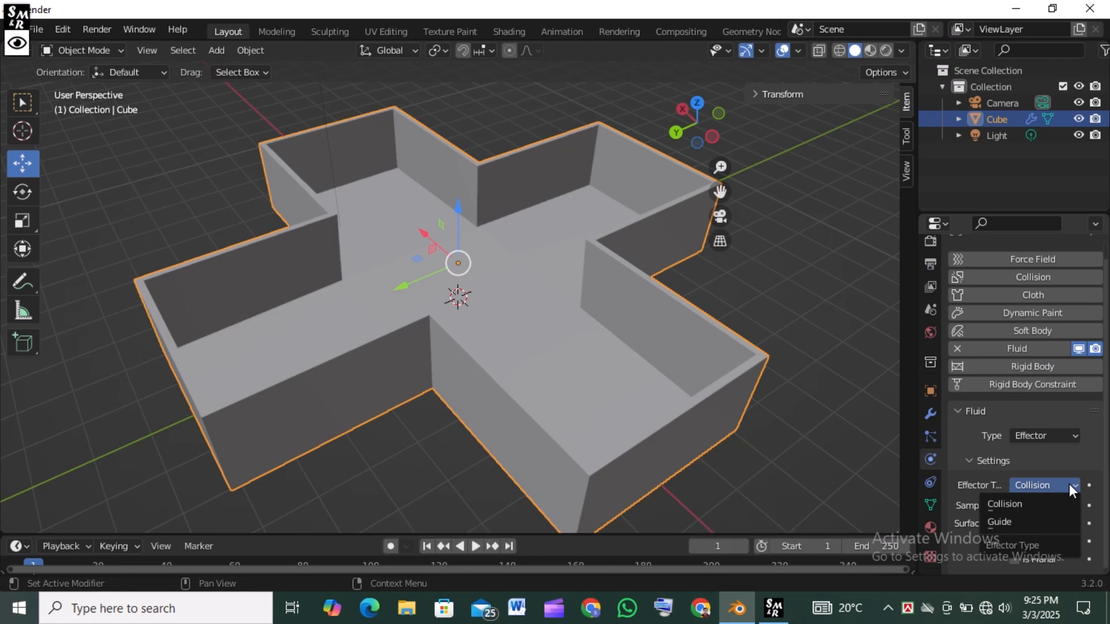
click(1069, 484)
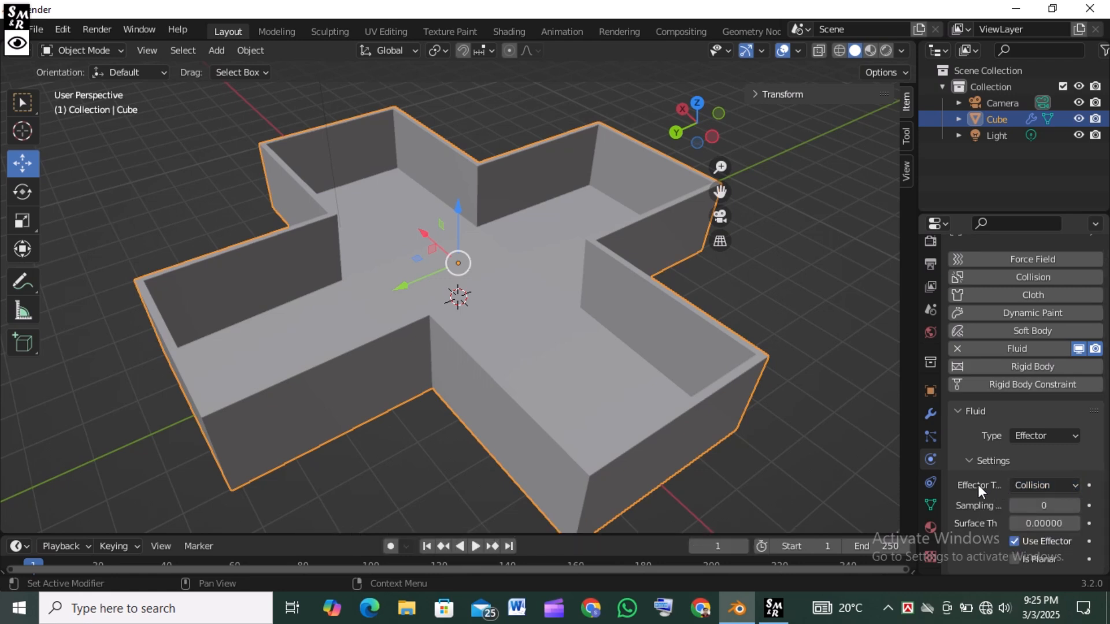
click(1050, 507)
text(100)
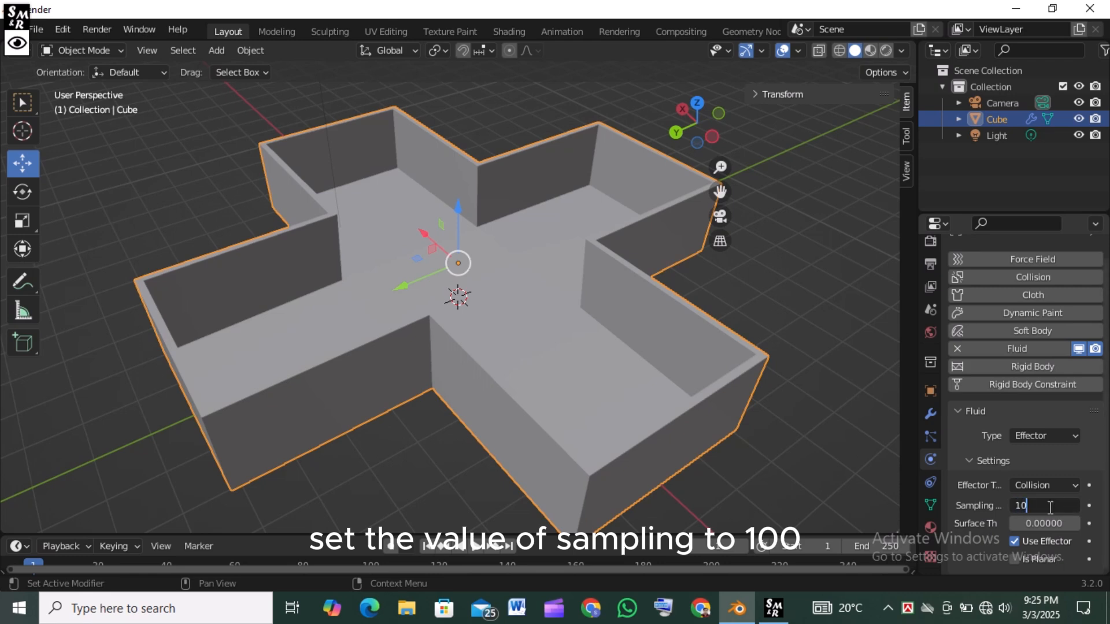
key(Return)
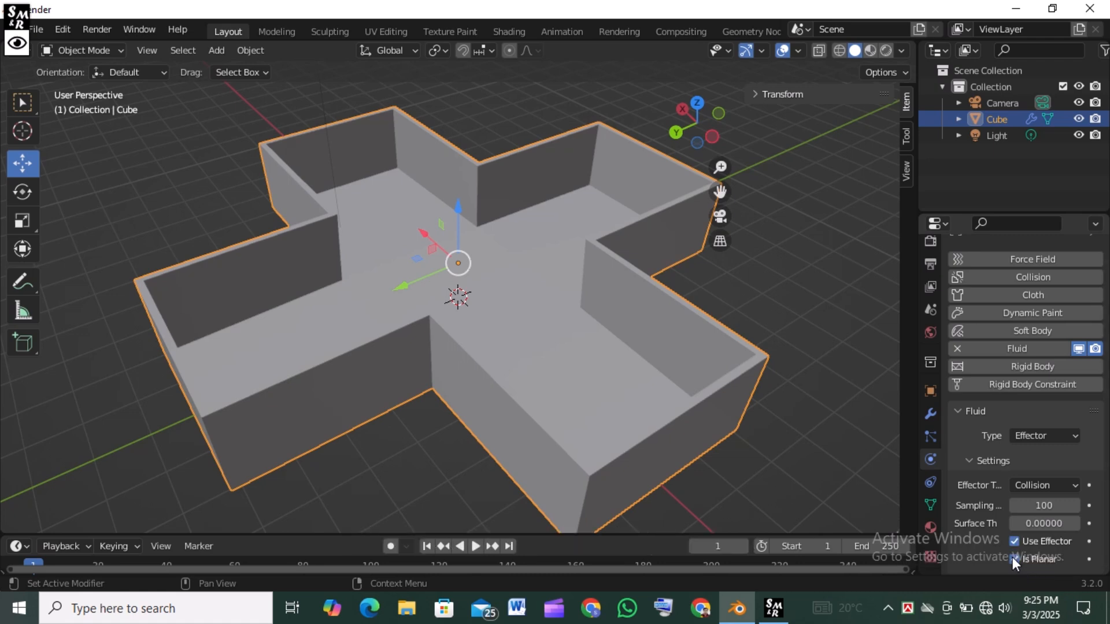
- Add a cylinder mesh at the world origin inside the cross-shaped container
click(832, 412)
middle_drag(800, 382, 738, 376)
key(shift+a)
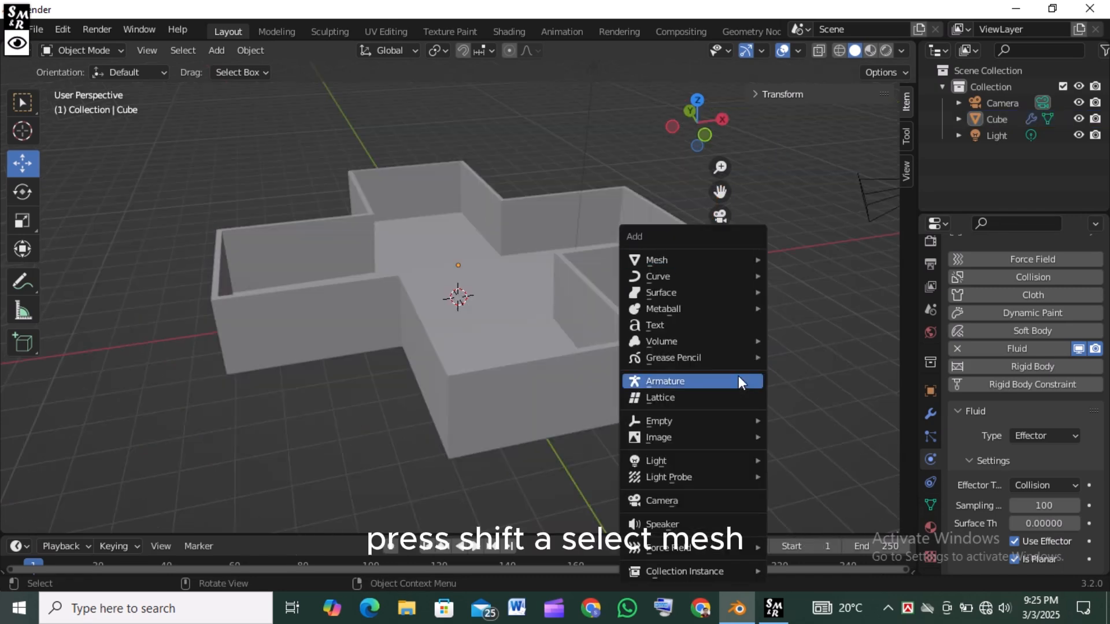
mouse_move(702, 262)
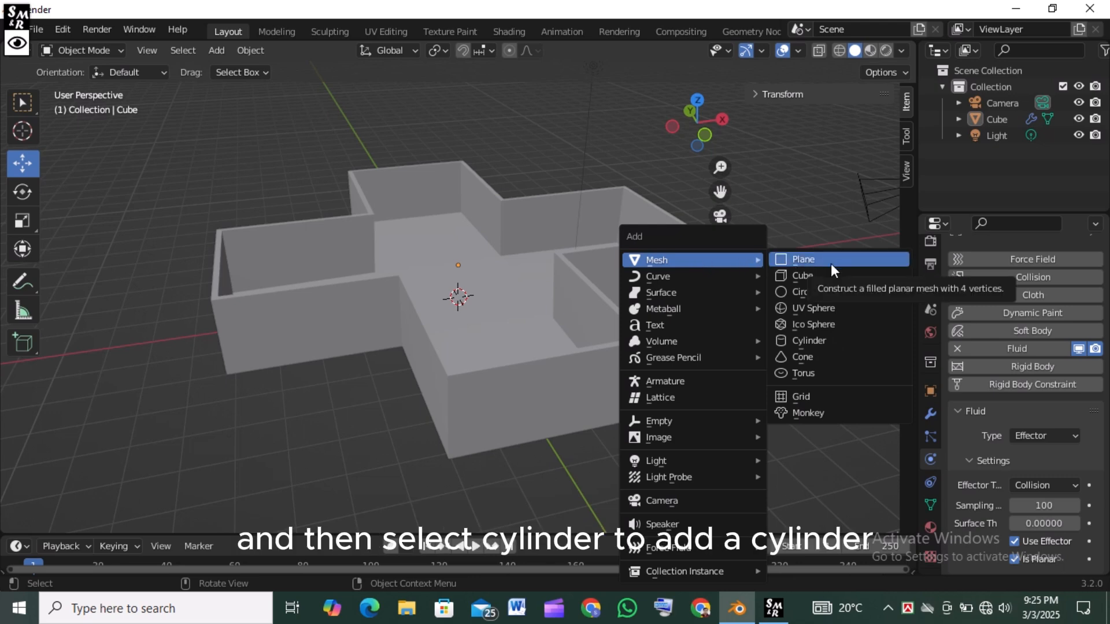
click(825, 342)
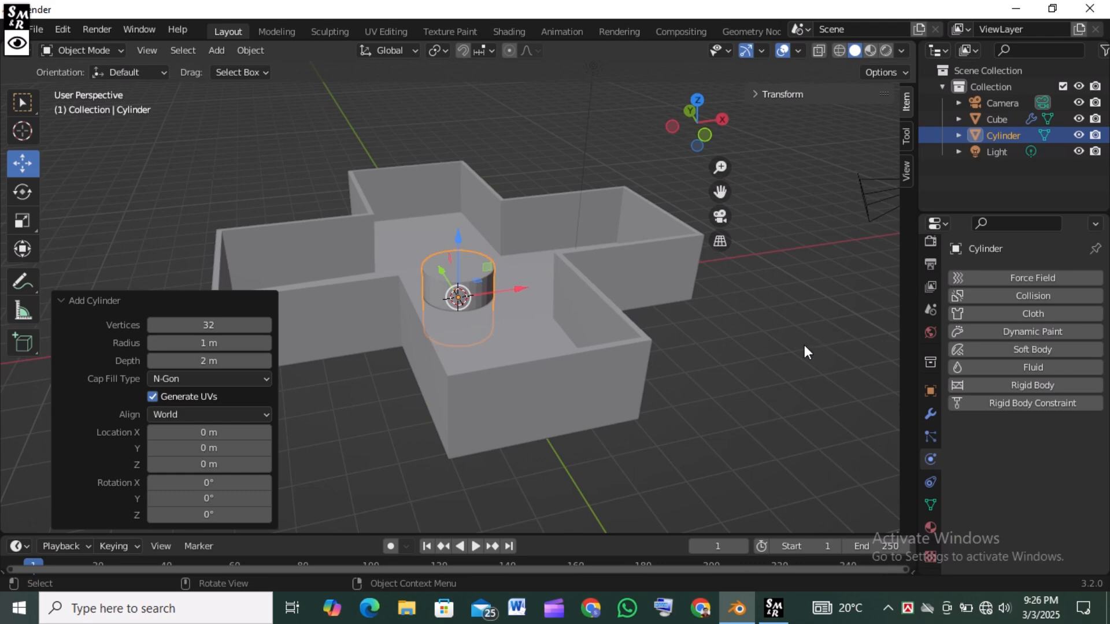
- Raise the cylinder above the container using the front view and scale it down
click(705, 135)
scroll(574, 339, up, 1)
shift+middle_drag(574, 339, 614, 395)
drag(500, 279, 532, 177)
click(23, 221)
drag(498, 141, 280, 204)
- Rotate the cylinder 90° about the Y axis so that it lies along X
click(22, 192)
click(929, 393)
click(1045, 400)
text(90)
key(Return)
- Move the cylinder to about X -6.54 m, Z 3.46 m and adjust its scale to about 0.455, 0.455, 0.405
click(23, 163)
click(213, 224)
click(498, 206)
middle_drag(444, 253, 477, 317)
click(22, 221)
drag(236, 204, 254, 241)
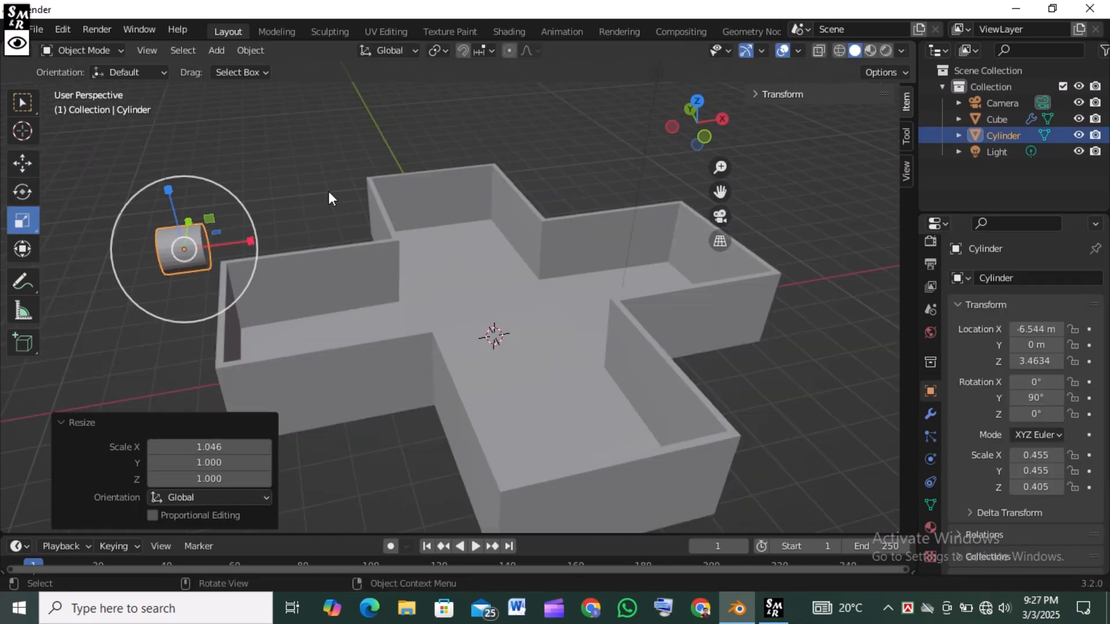
- Scale the cylinder down to about 0.379 in X and Y and 0.337 in Z
click(328, 192)
middle_drag(376, 289, 386, 301)
click(183, 255)
drag(243, 222, 233, 228)
click(701, 134)
scroll(370, 243, up, 1)
- Shift the cylinder slightly toward the container, to about -6.43 m in X
click(223, 265)
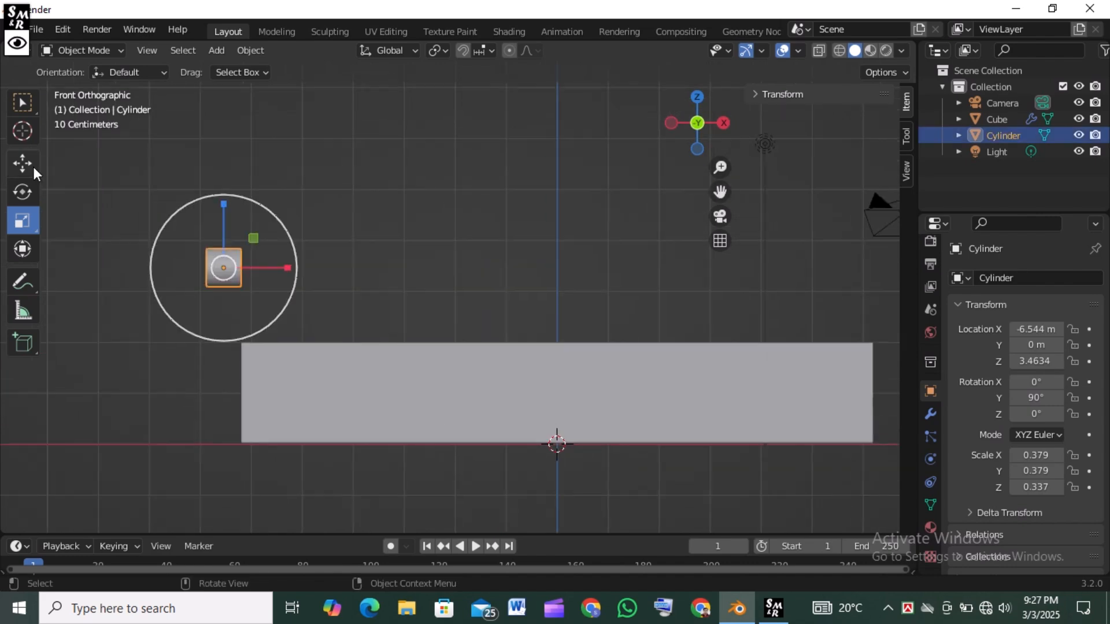
click(25, 164)
drag(295, 266, 301, 265)
click(330, 231)
middle_drag(385, 261, 425, 315)
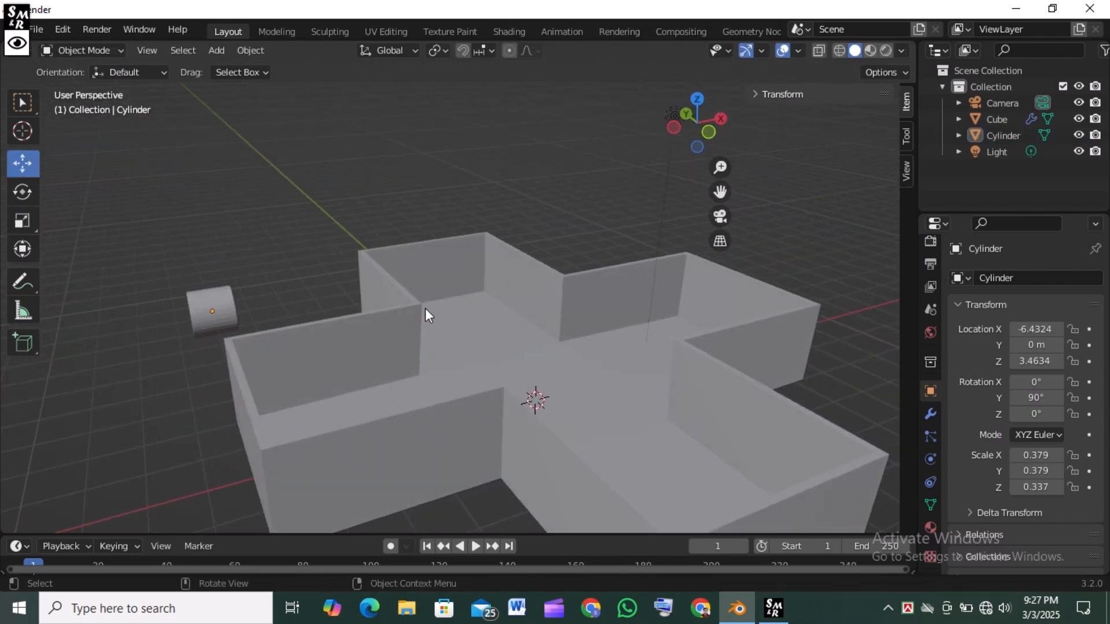
- Enable Fluid physics on the cylinder and set its fluid type to Flow
click(223, 304)
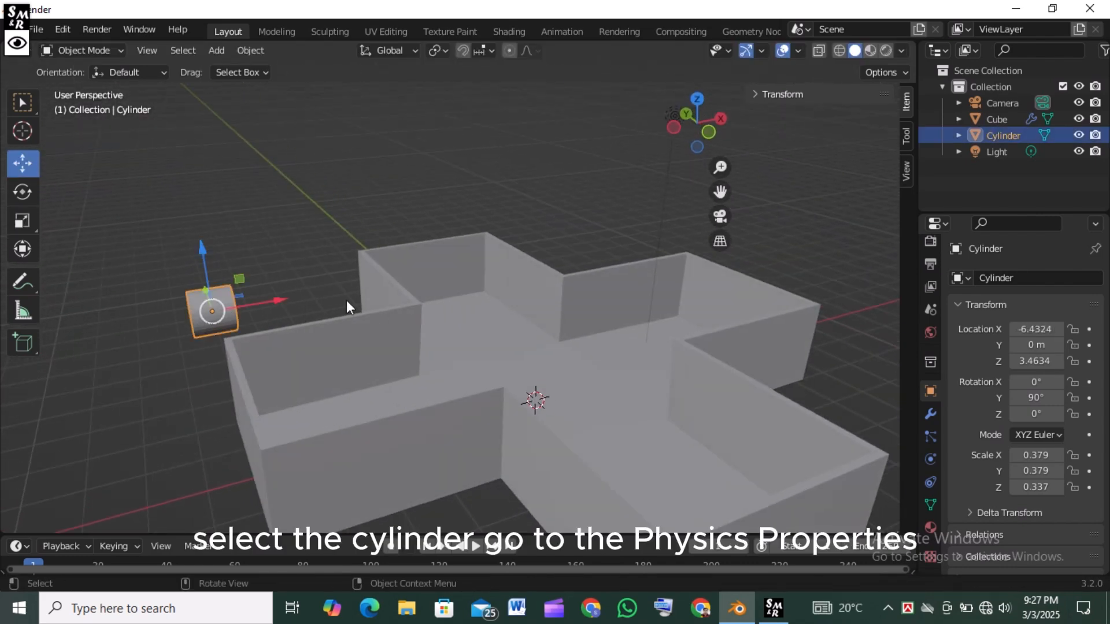
click(932, 459)
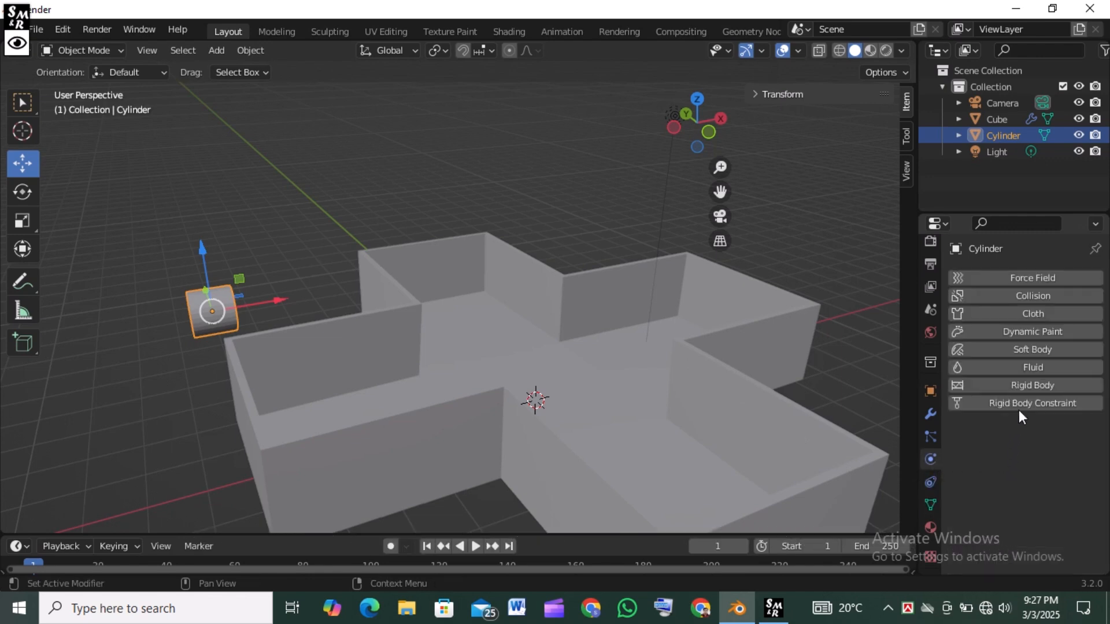
click(1031, 368)
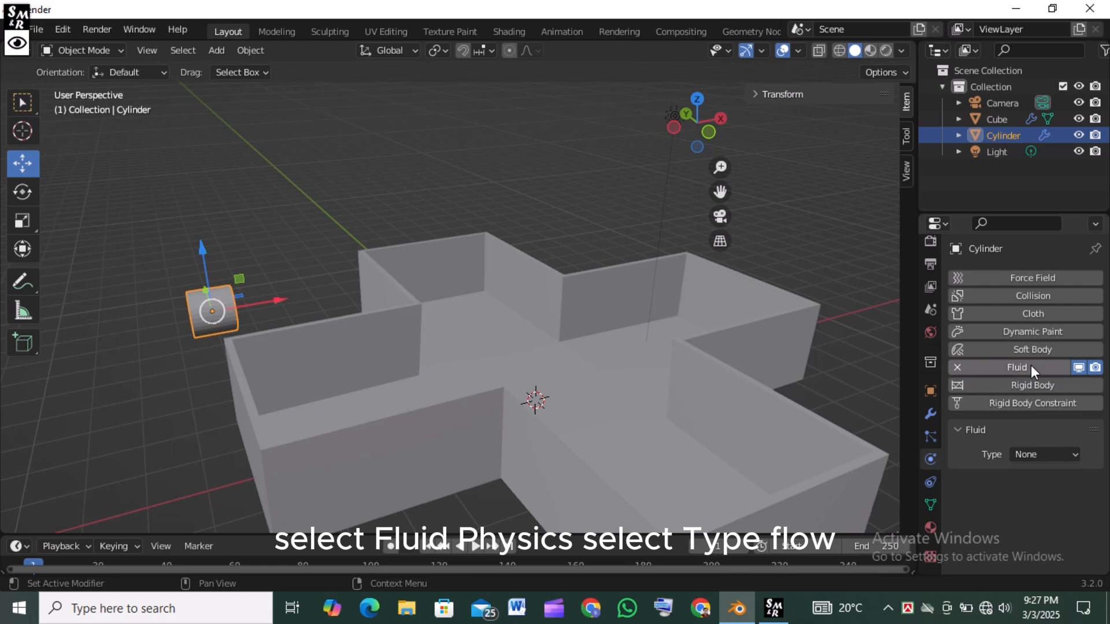
click(1060, 454)
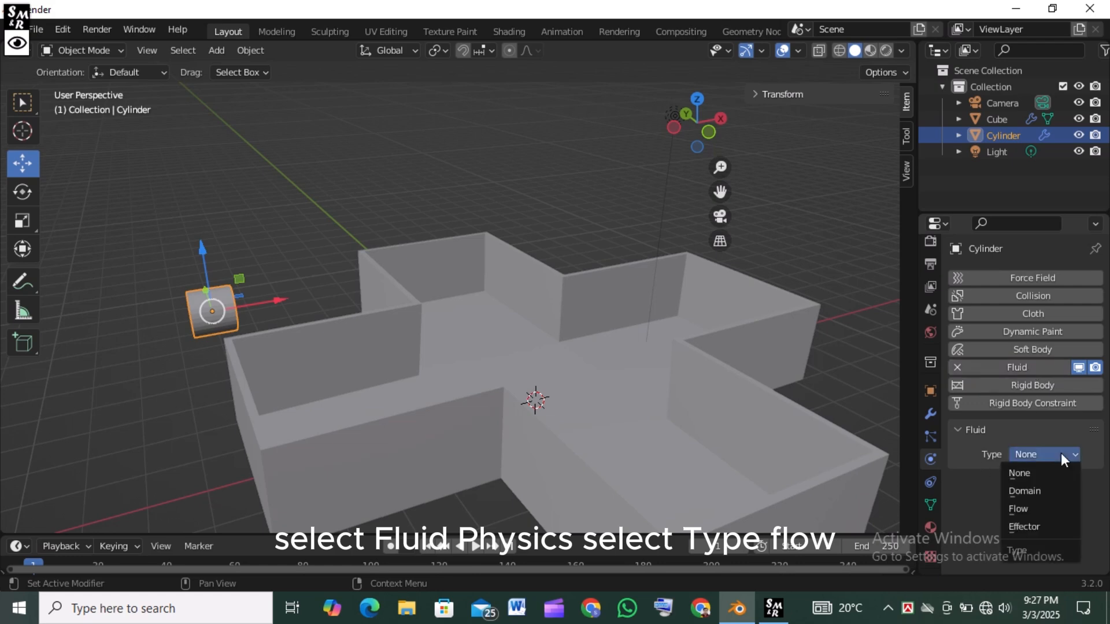
click(1042, 509)
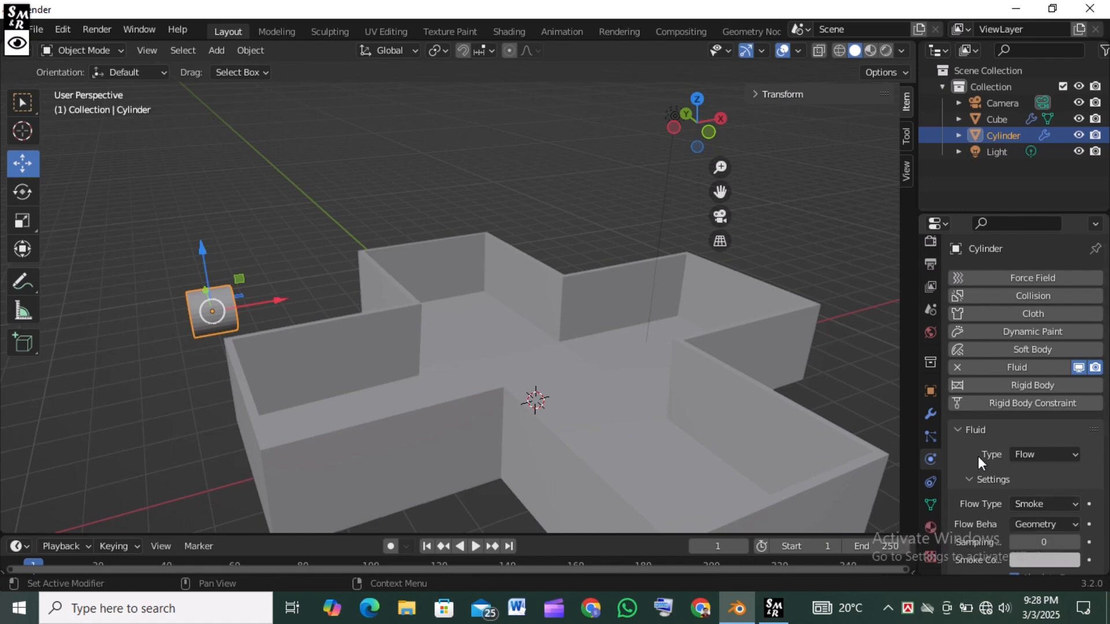
- Set the cylinder's flow type to Liquid and its flow behavior to Inflow
scroll(978, 456, down, 5)
scroll(978, 458, down, 2)
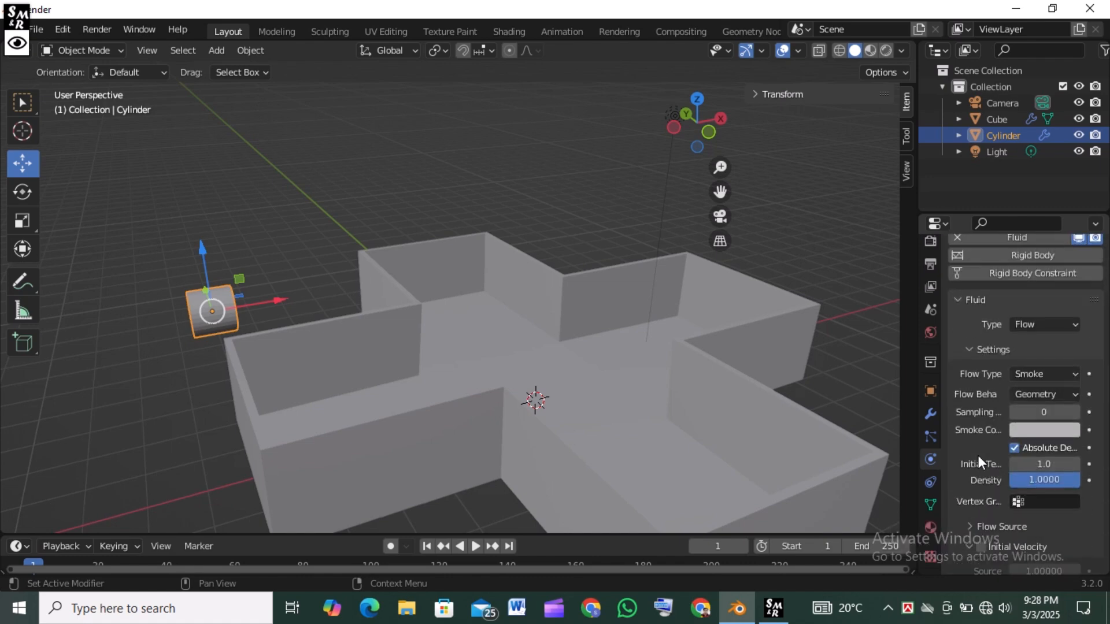
click(1063, 375)
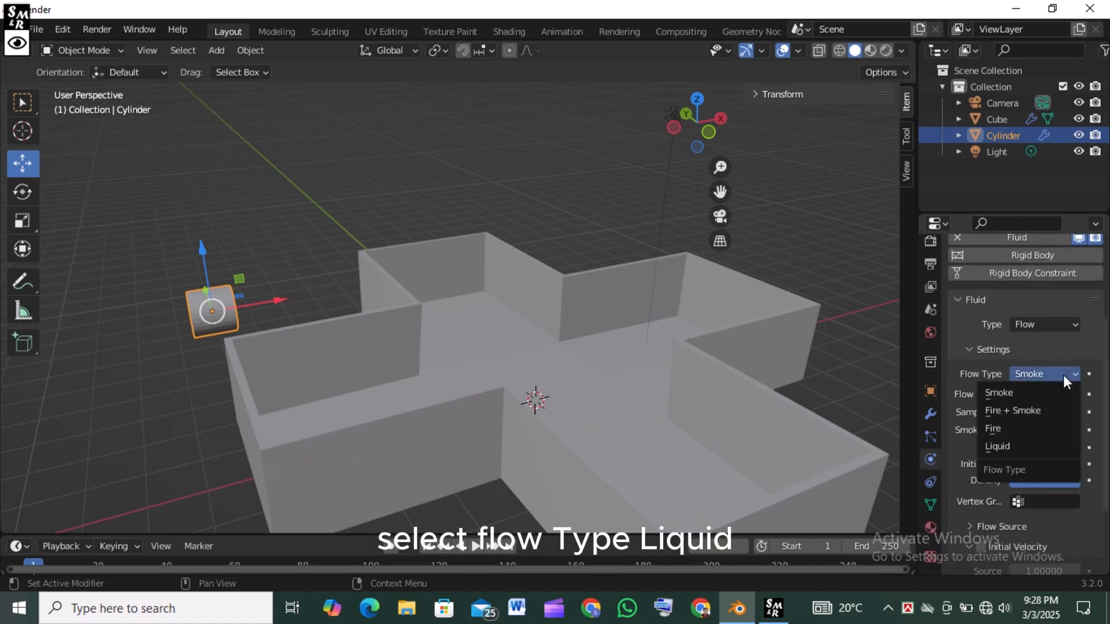
click(1028, 447)
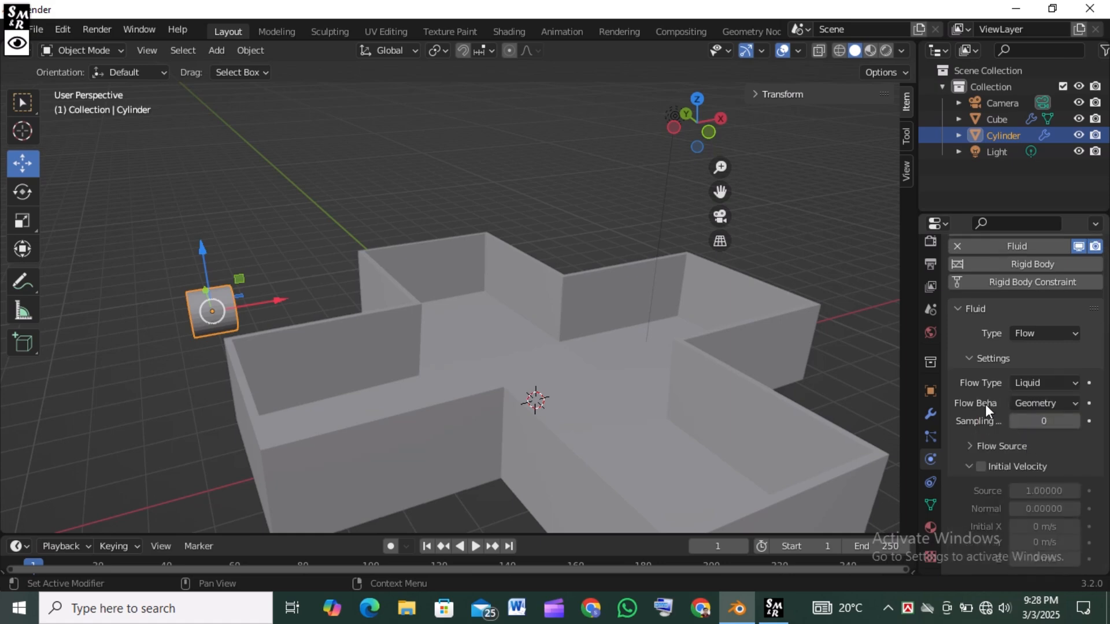
click(1059, 402)
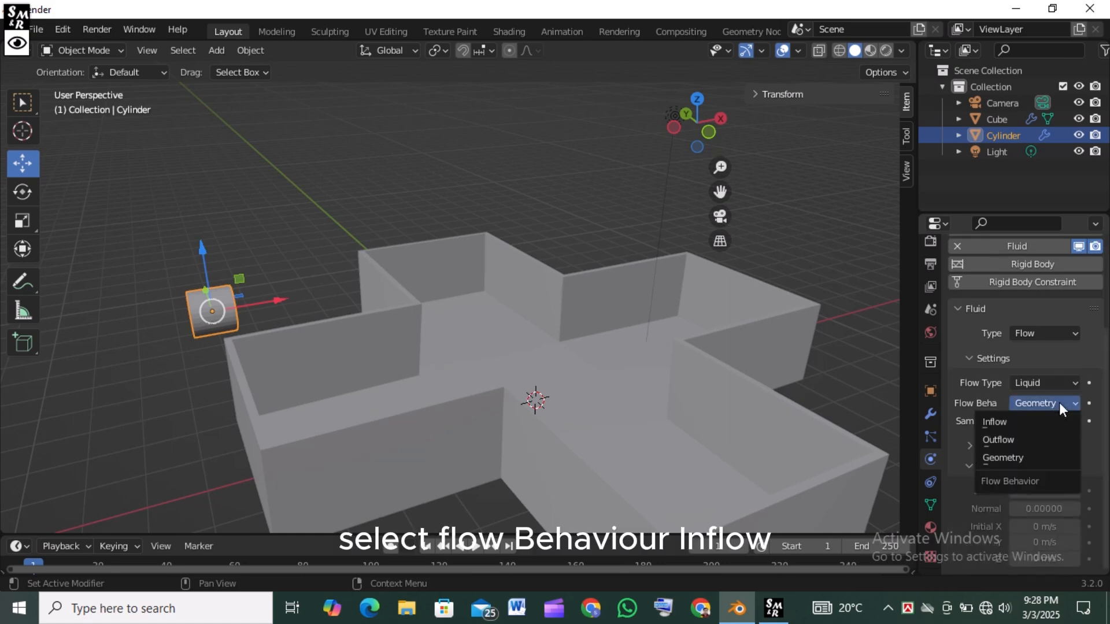
click(1043, 420)
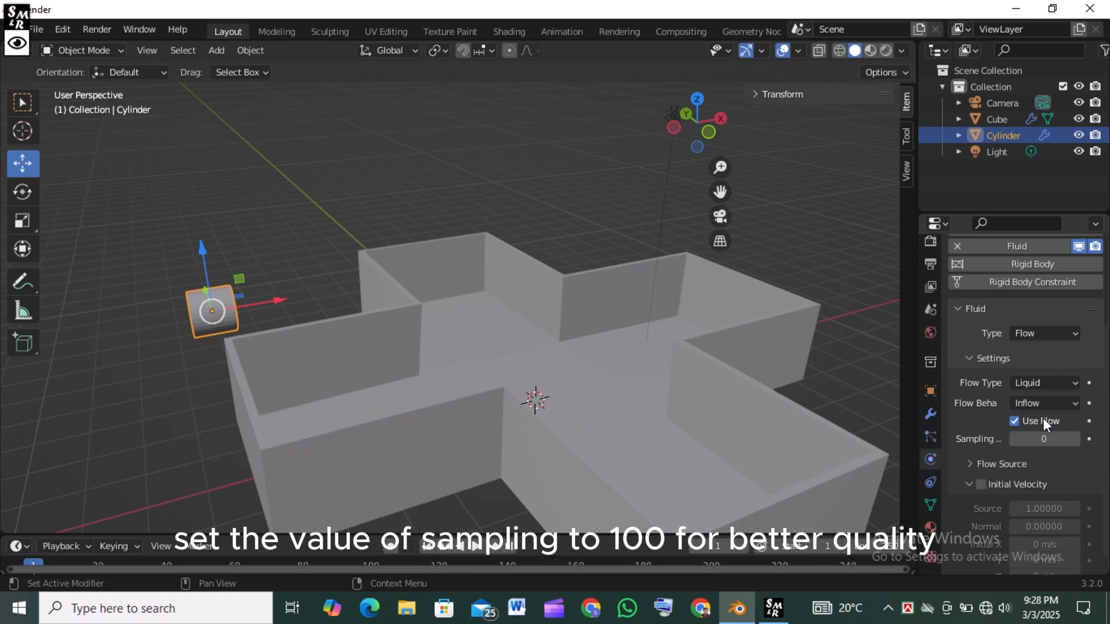
- Set the cylinder's flow sampling substeps to 100
scroll(982, 406, down, 1)
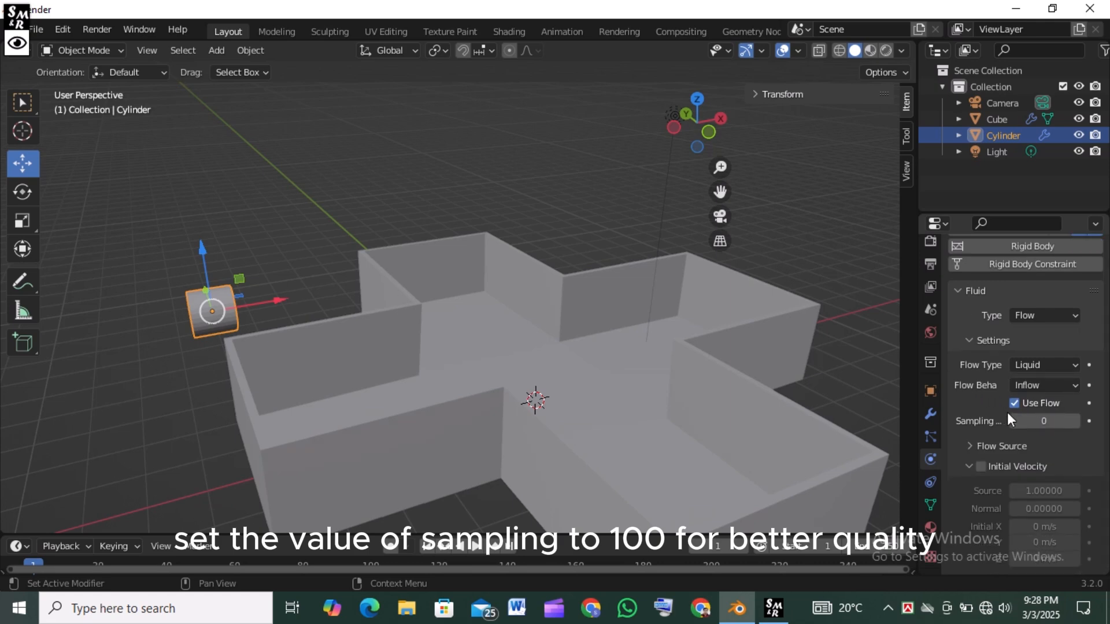
click(1046, 421)
text(100)
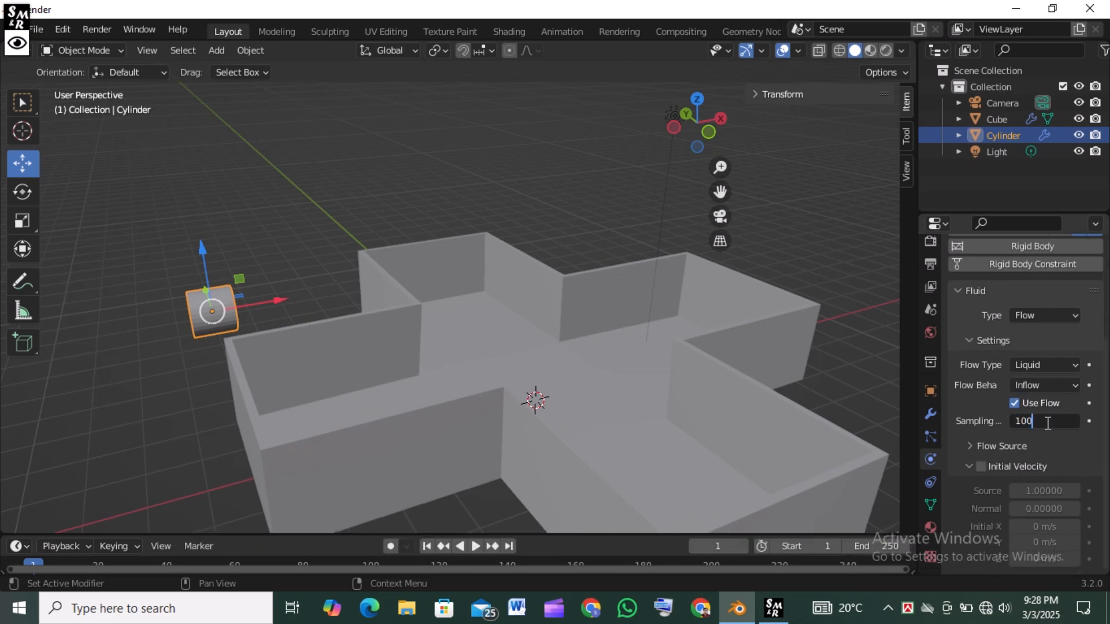
key(Return)
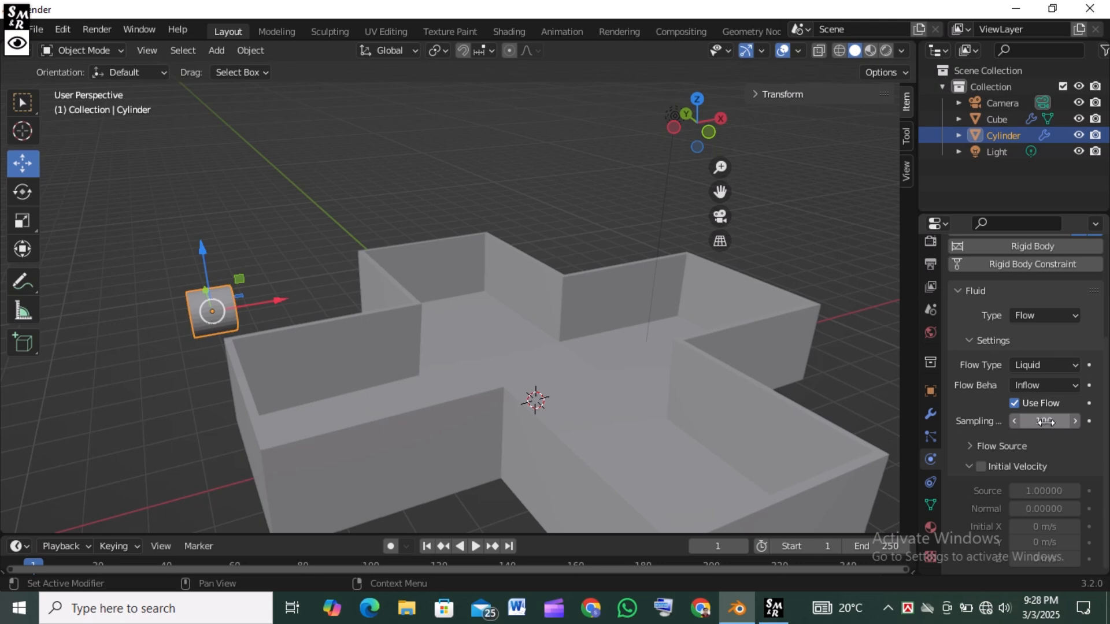
- Enable Initial Velocity for the cylinder's flow and set Initial X to 4 m/s
click(980, 467)
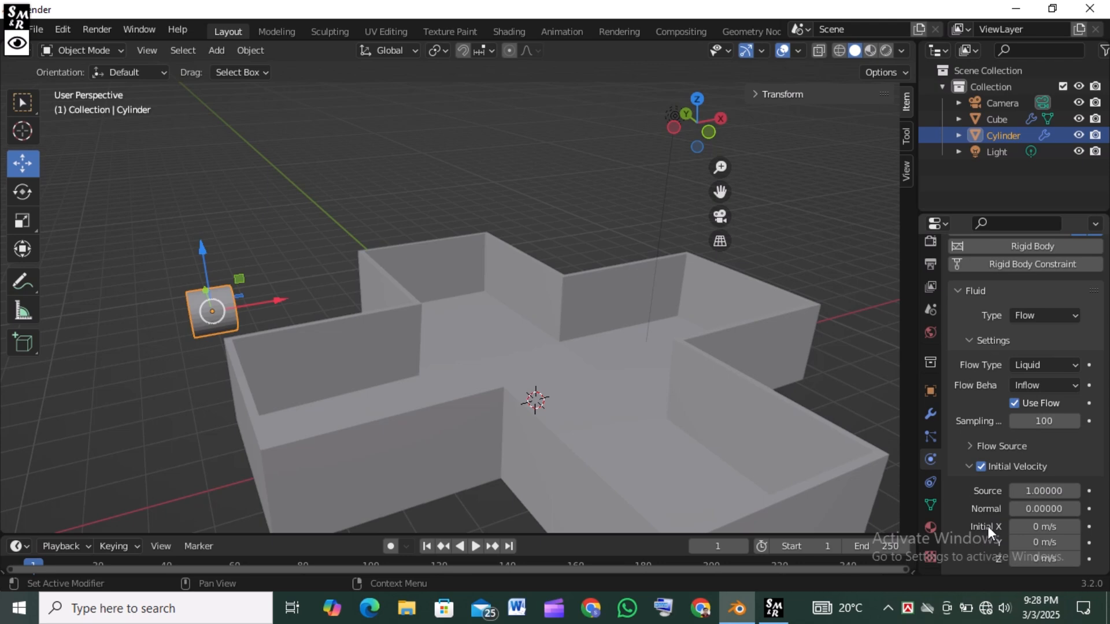
click(1048, 526)
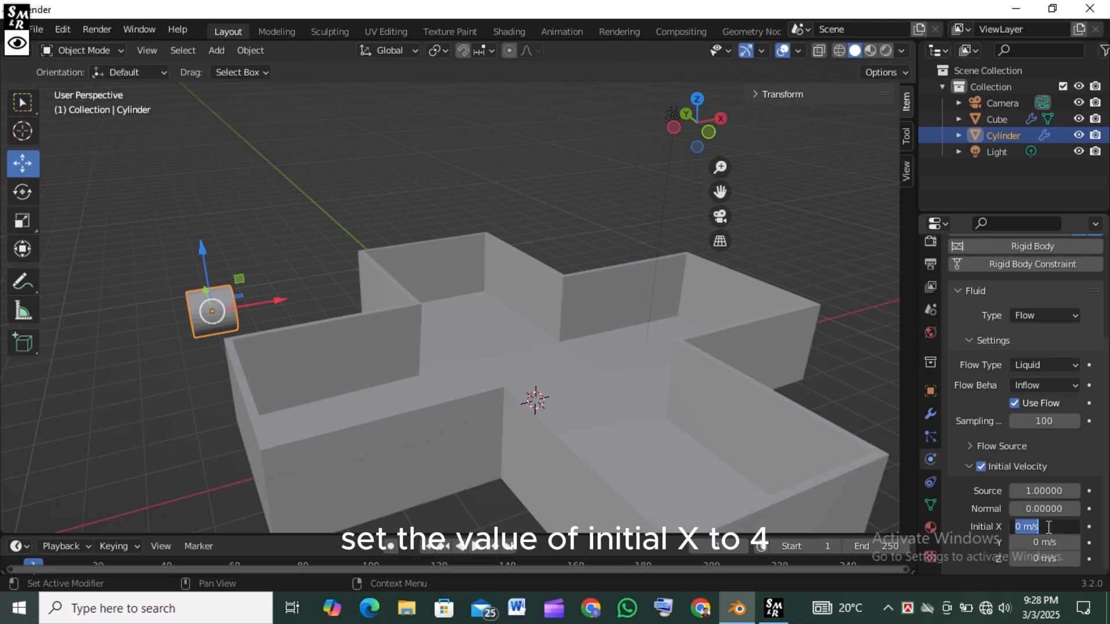
text(4)
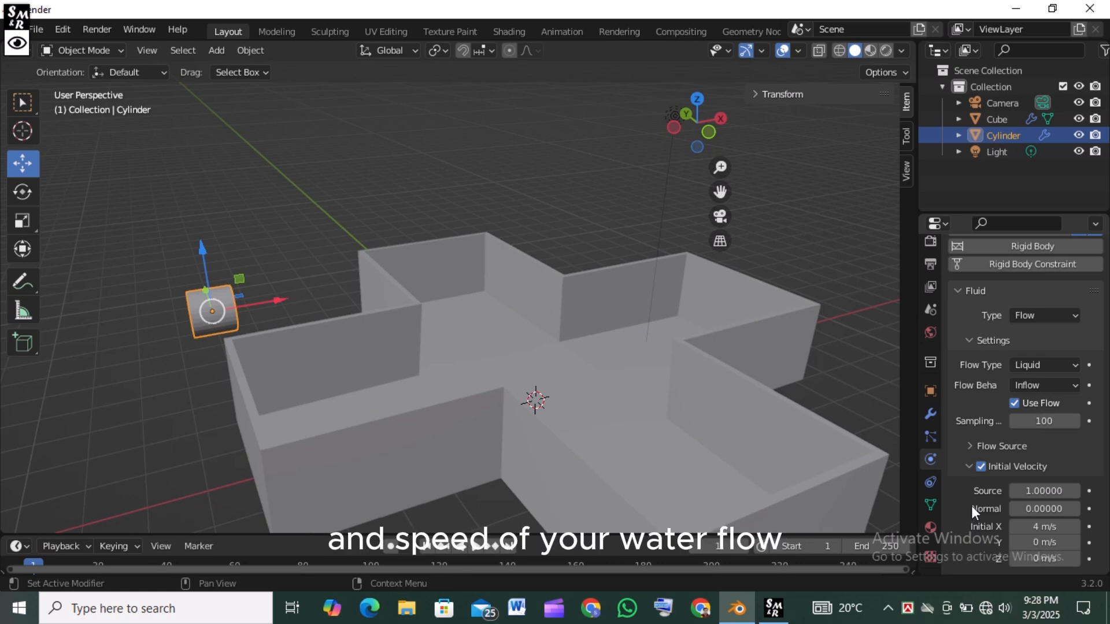
click(854, 395)
- Add a new 2 m cube at the world origin for the fluid domain
scroll(658, 348, down, 1)
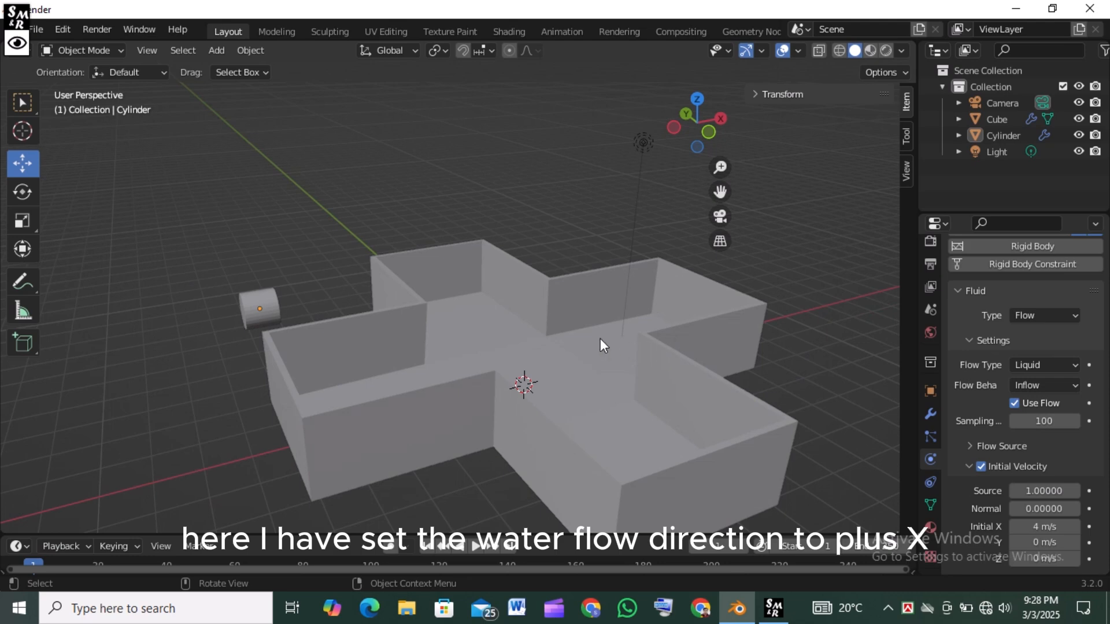
drag(720, 191, 626, 154)
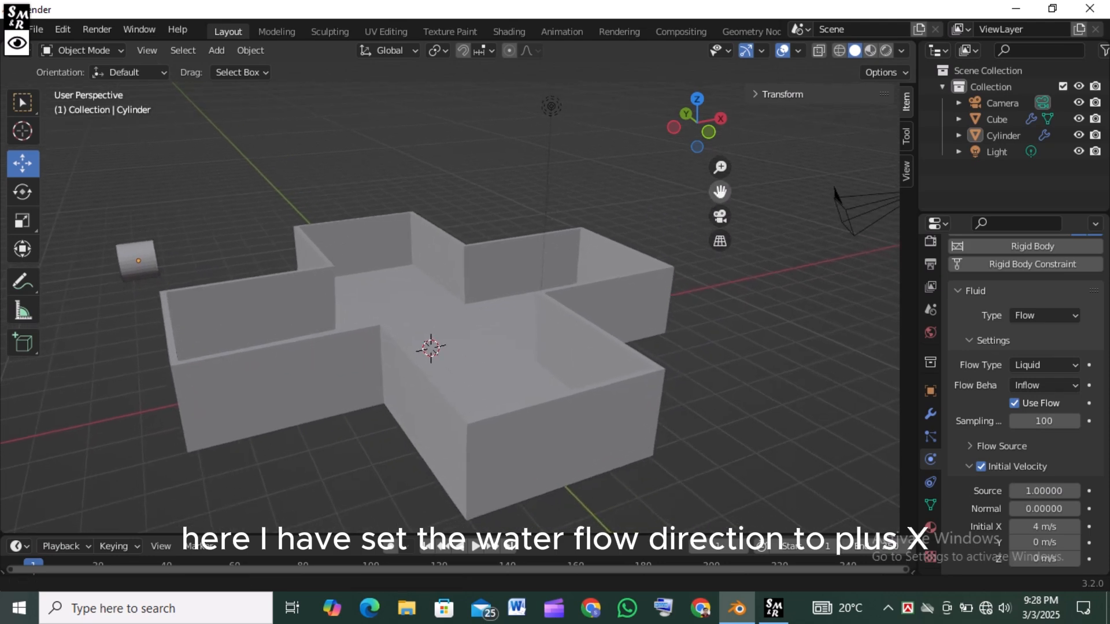
middle_drag(706, 352, 699, 356)
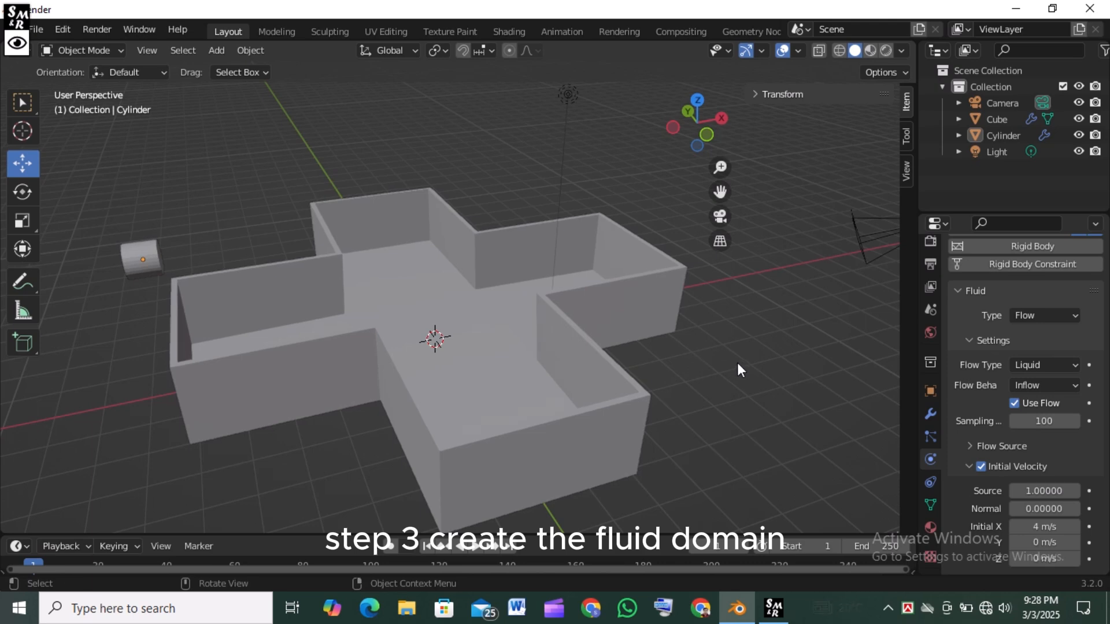
key(shift+a)
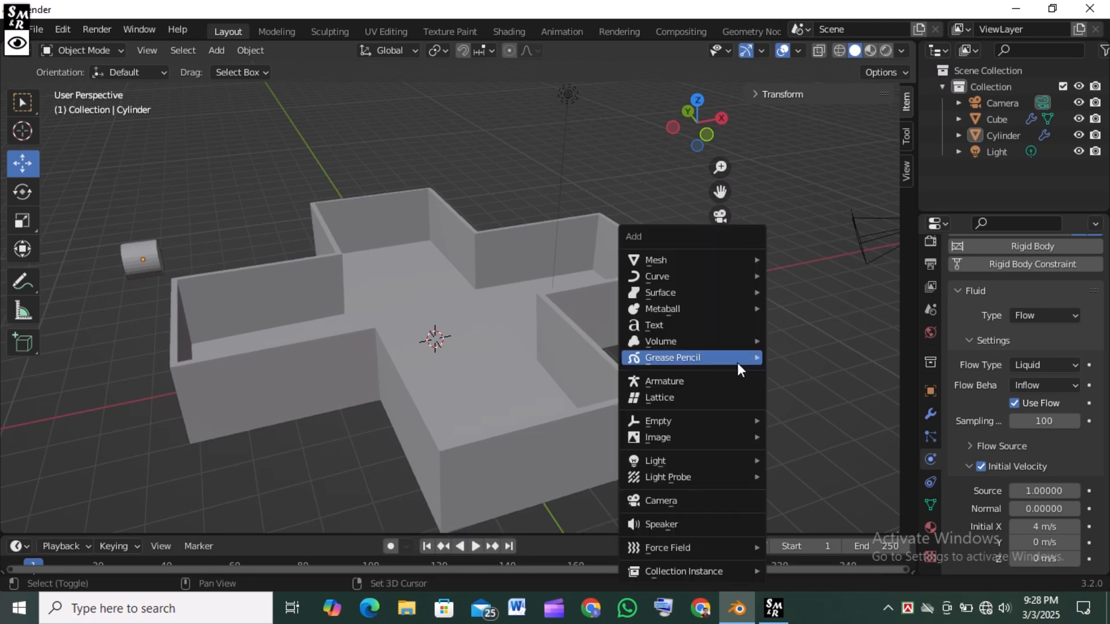
mouse_move(696, 265)
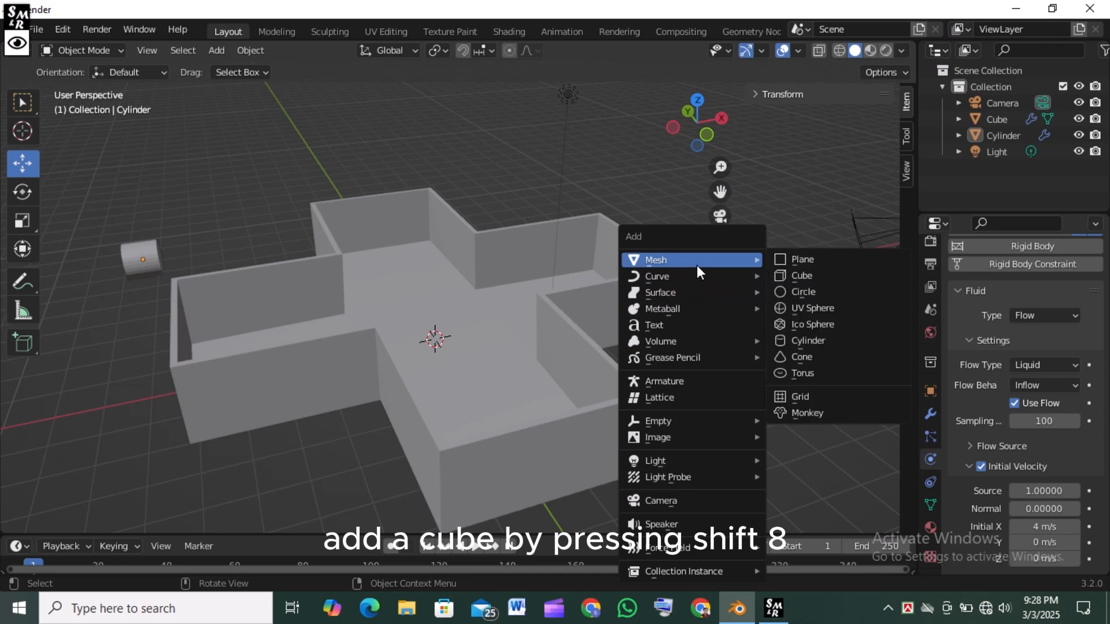
click(819, 274)
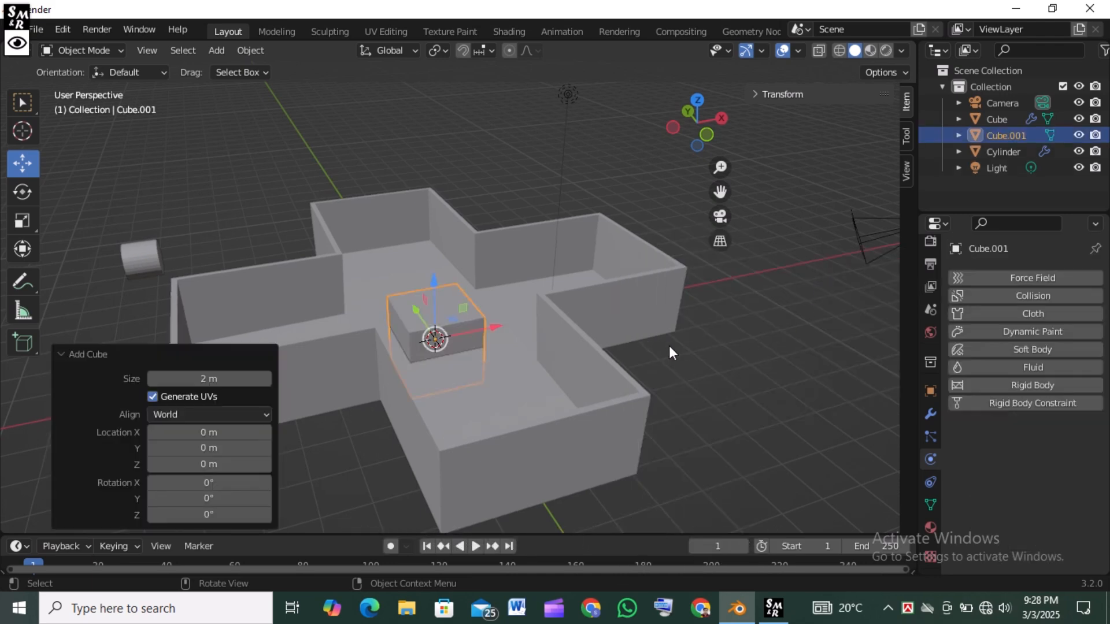
- Scale and position the new cube so that it encloses both the cross-shaped container and the inflow cylinder
click(29, 217)
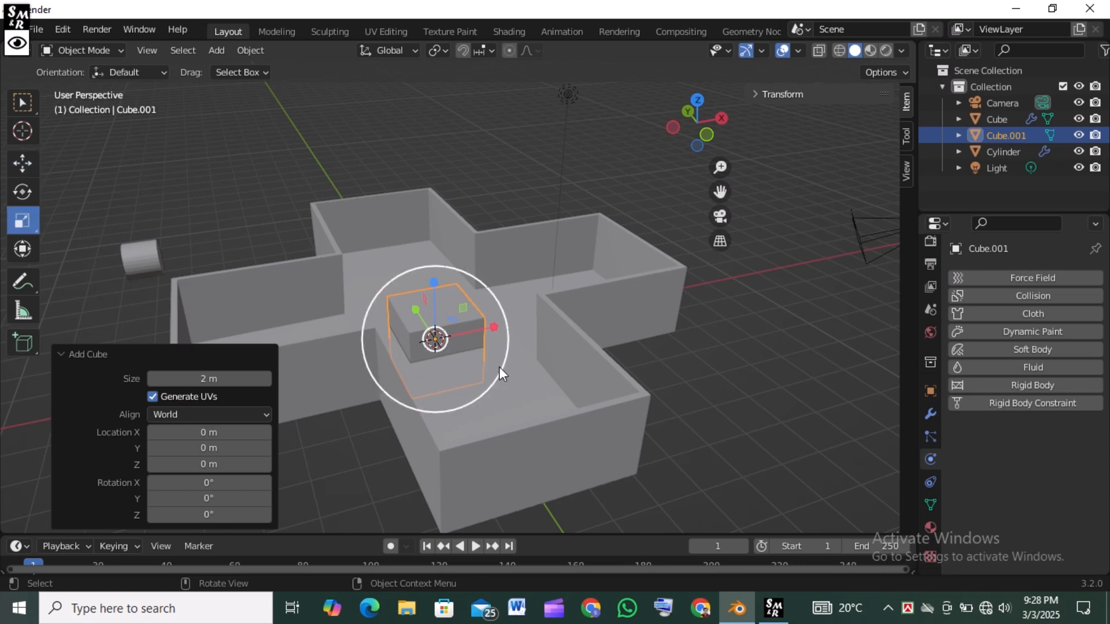
drag(498, 367, 565, 358)
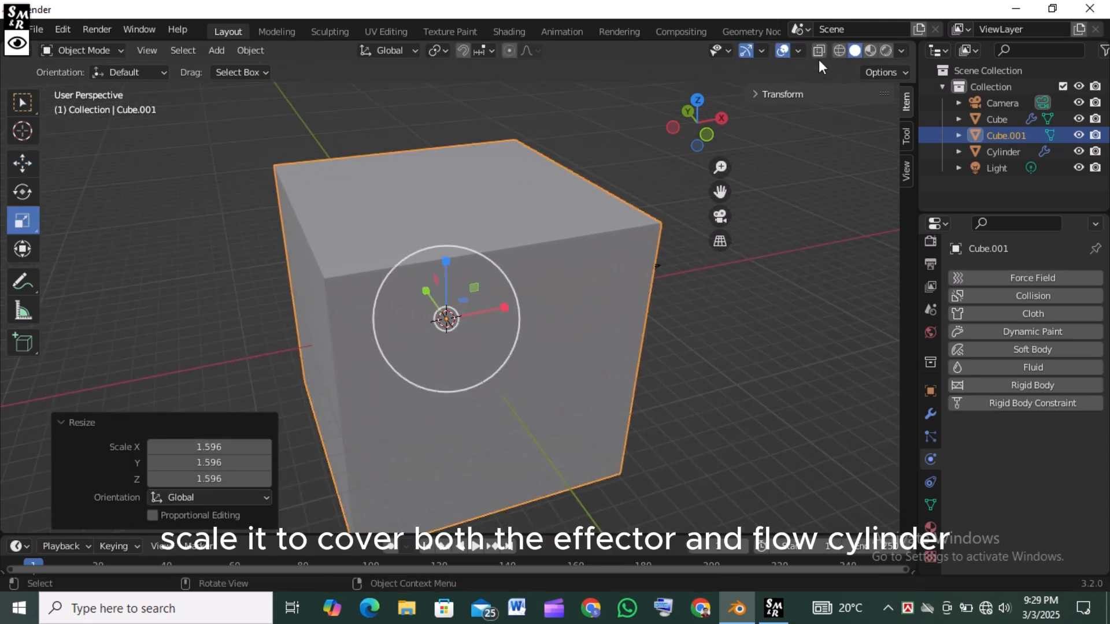
key(alt+z)
key(KP_1)
scroll(598, 386, up, 1)
drag(455, 283, 463, 235)
click(23, 164)
click(670, 124)
middle_drag(664, 331, 601, 359)
key(alt+z)
click(727, 356)
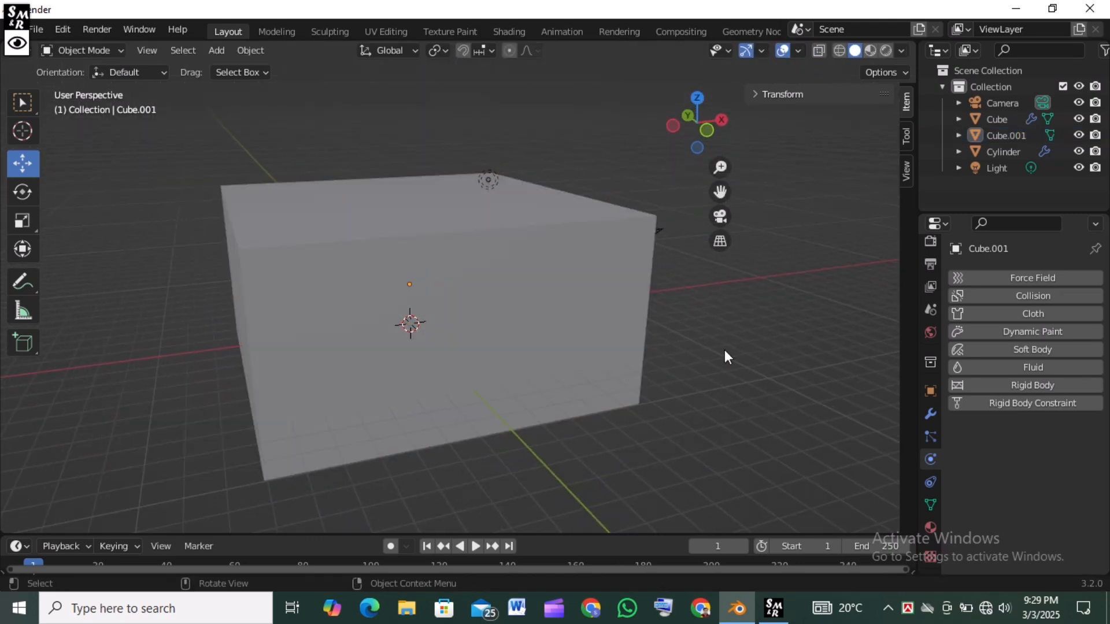
- Add Fluid physics to the large enclosing cube and set its fluid type to Domain
click(527, 341)
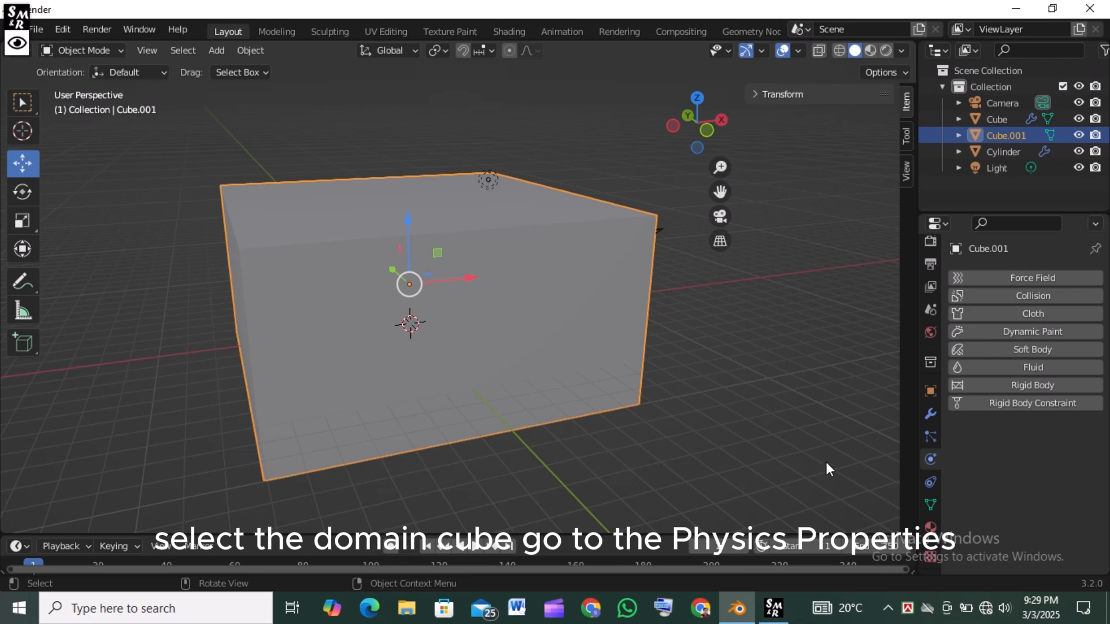
click(929, 462)
click(1038, 373)
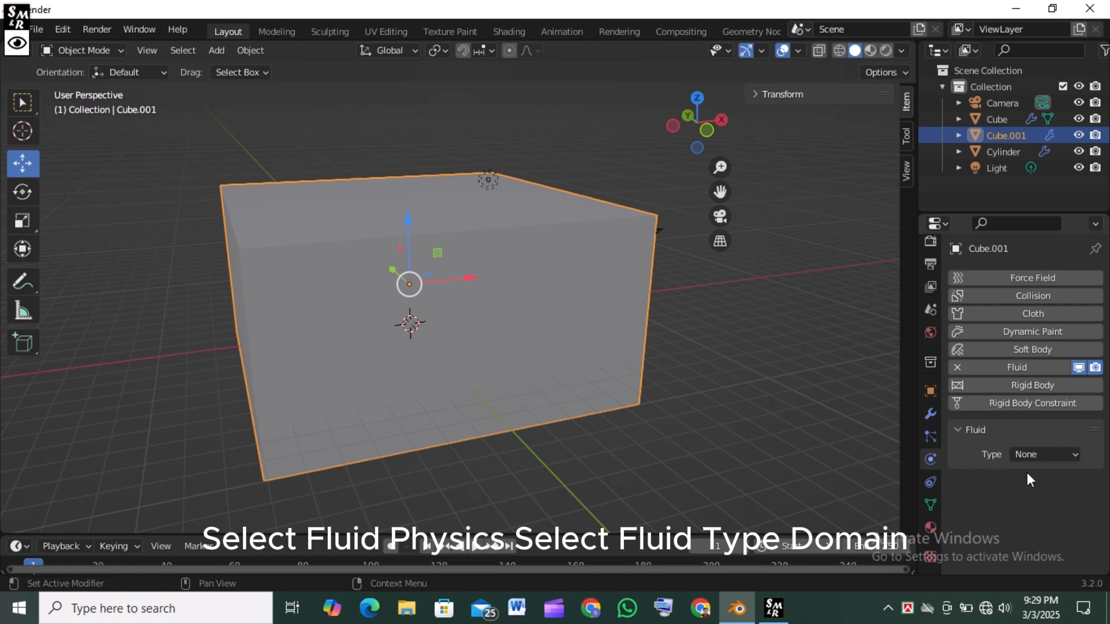
click(1059, 456)
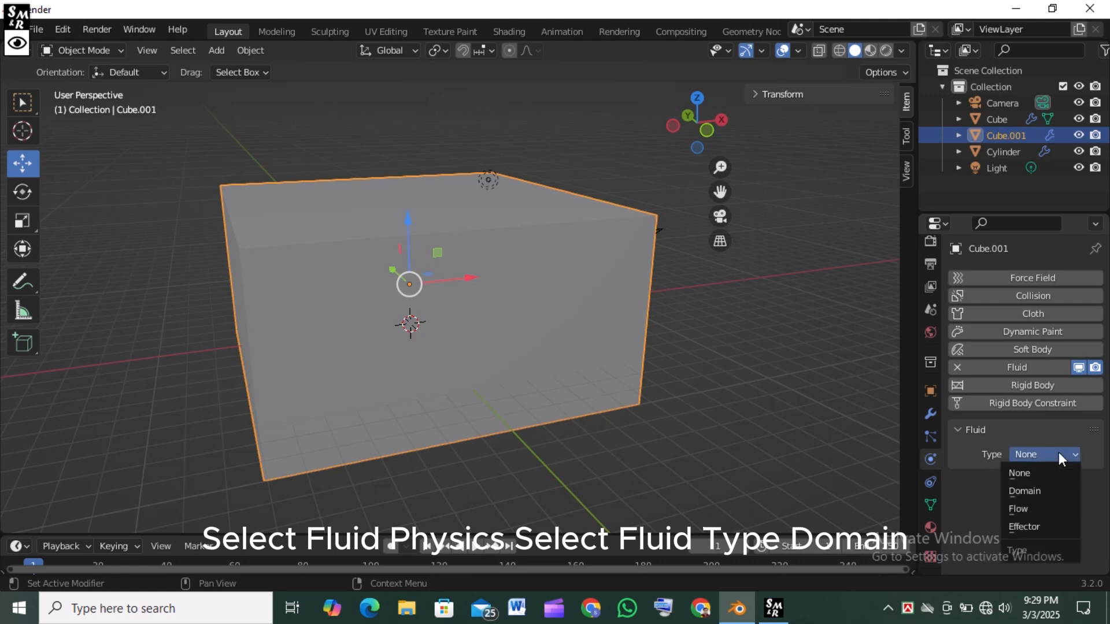
click(1038, 492)
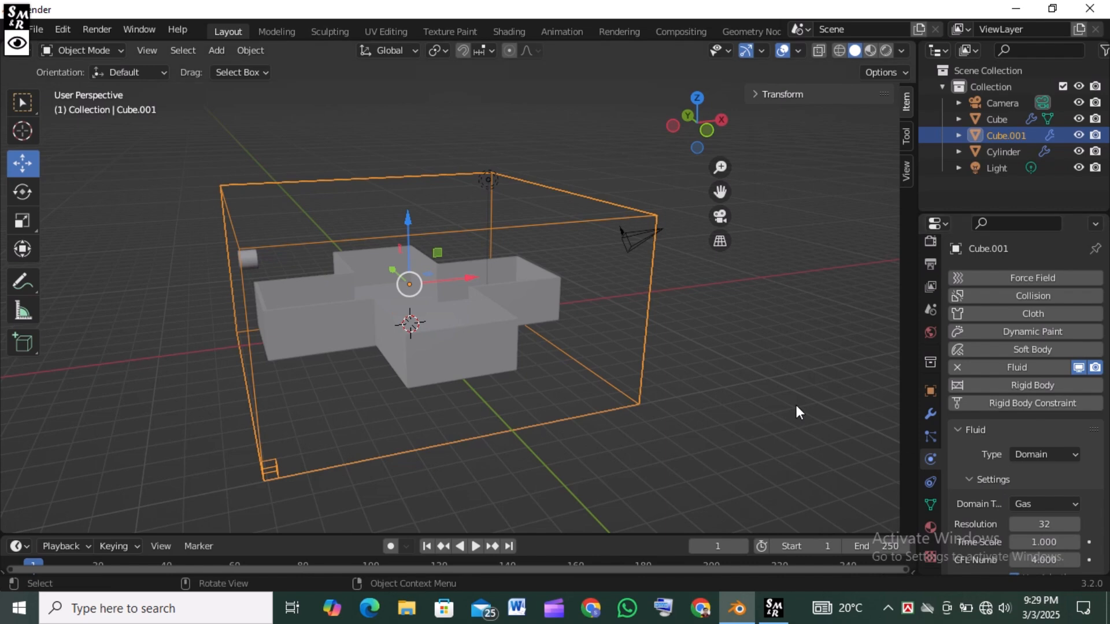
- Set the enclosing cube's domain type to Liquid and its resolution divisions to 100
scroll(1003, 451, down, 3)
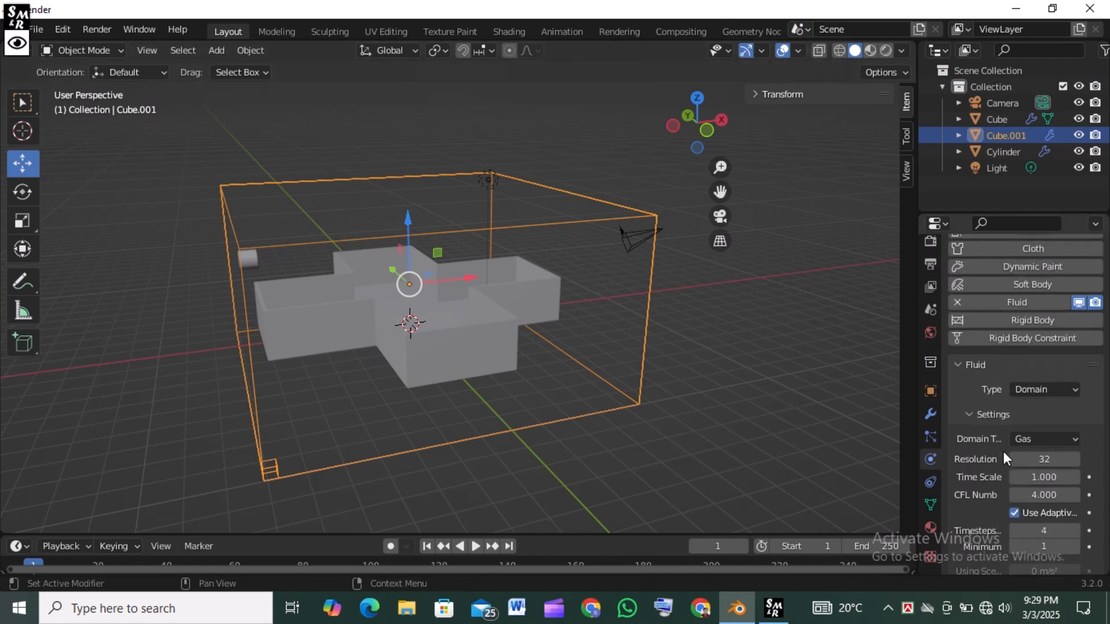
click(1070, 438)
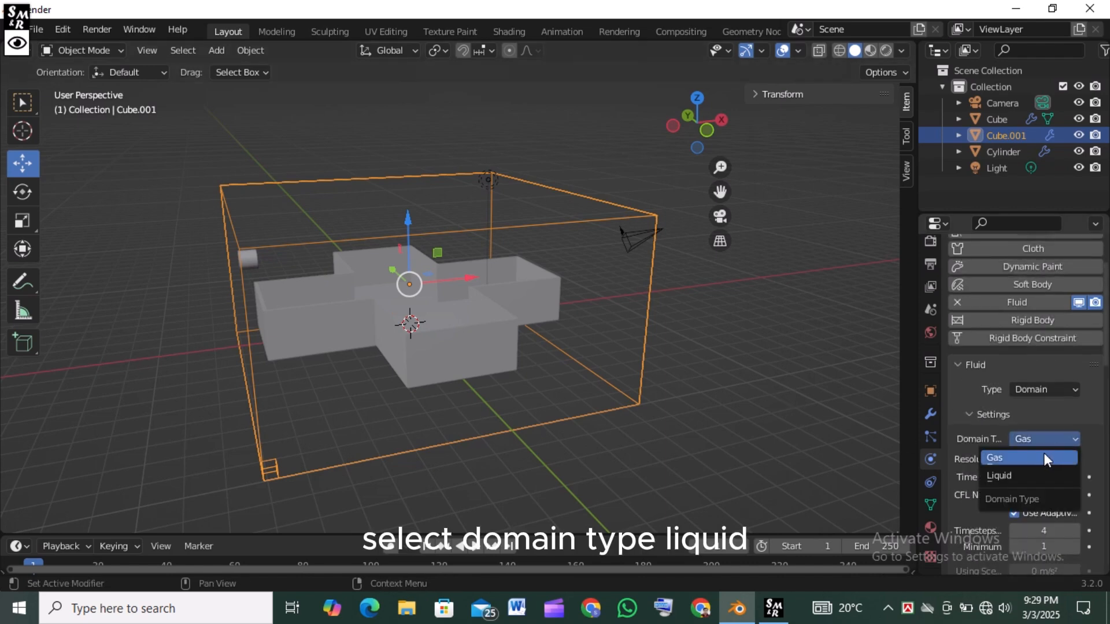
click(1031, 474)
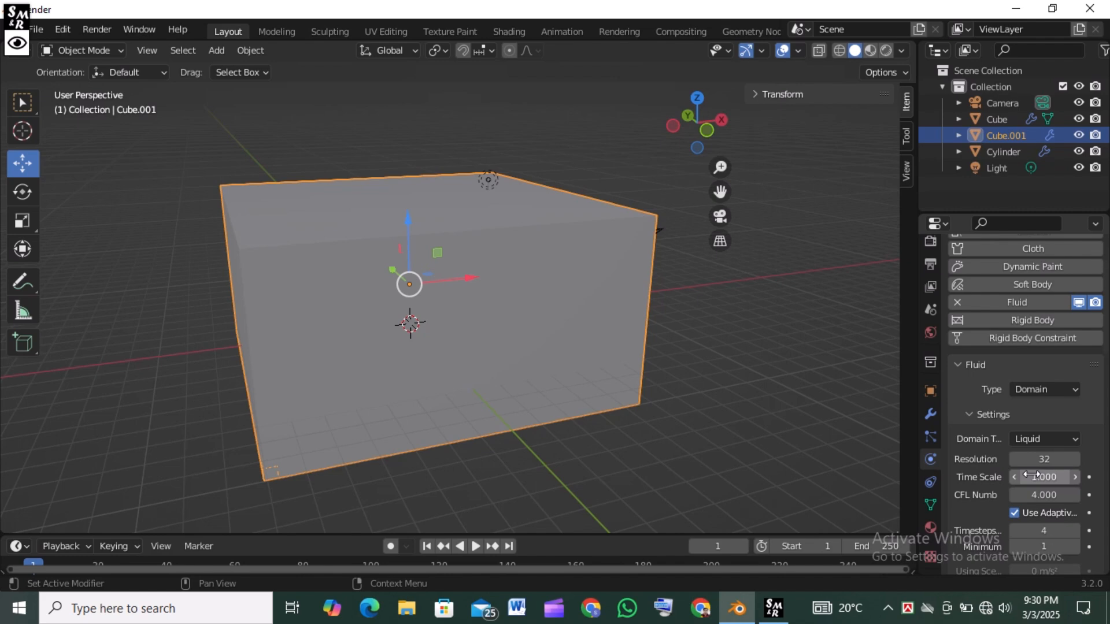
click(1049, 460)
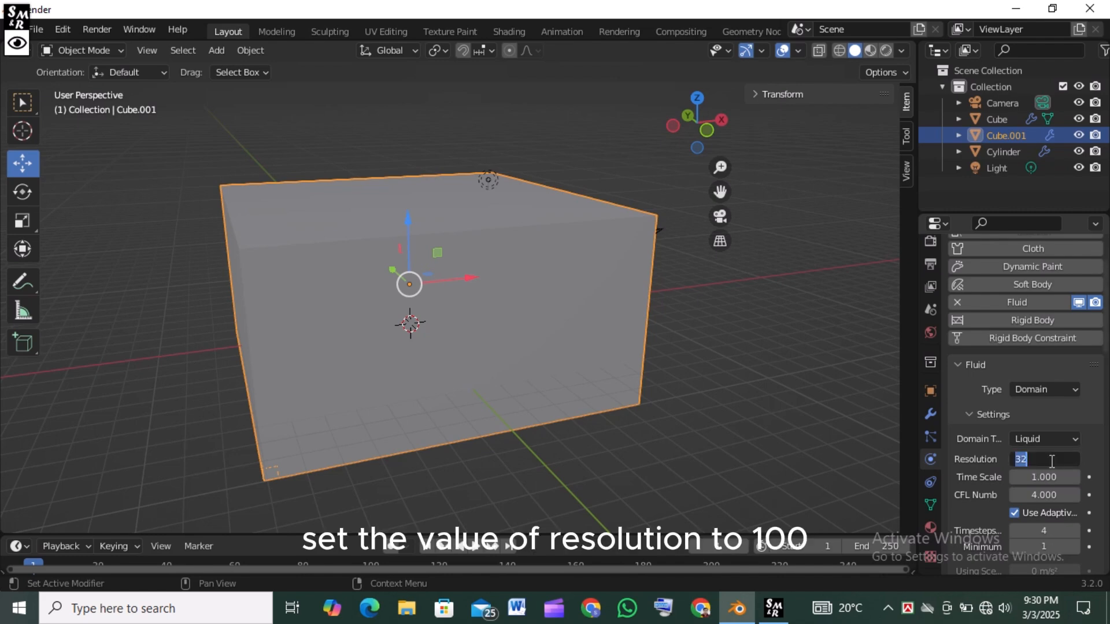
text(100)
key(Return)
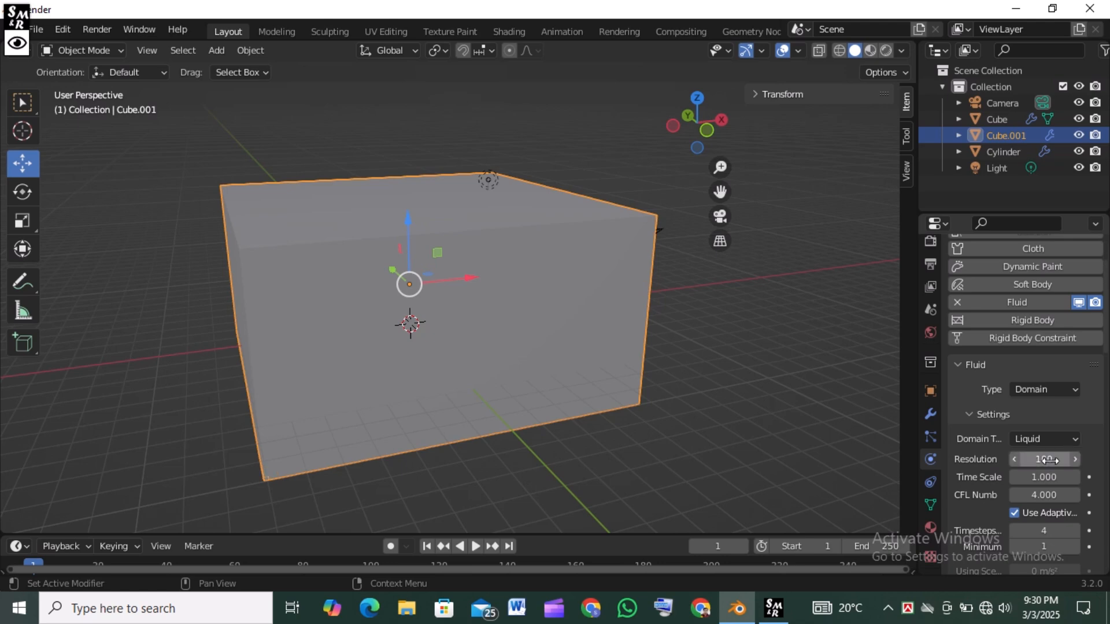
- Enable Diffusion and Mesh for the liquid domain
scroll(983, 463, down, 12)
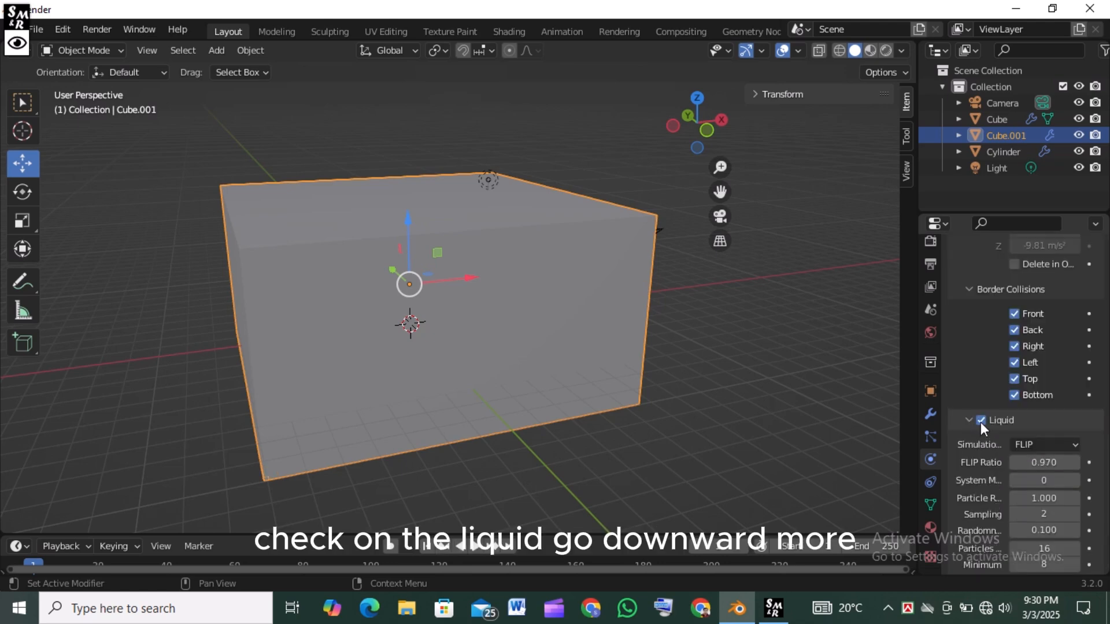
scroll(971, 442, down, 1)
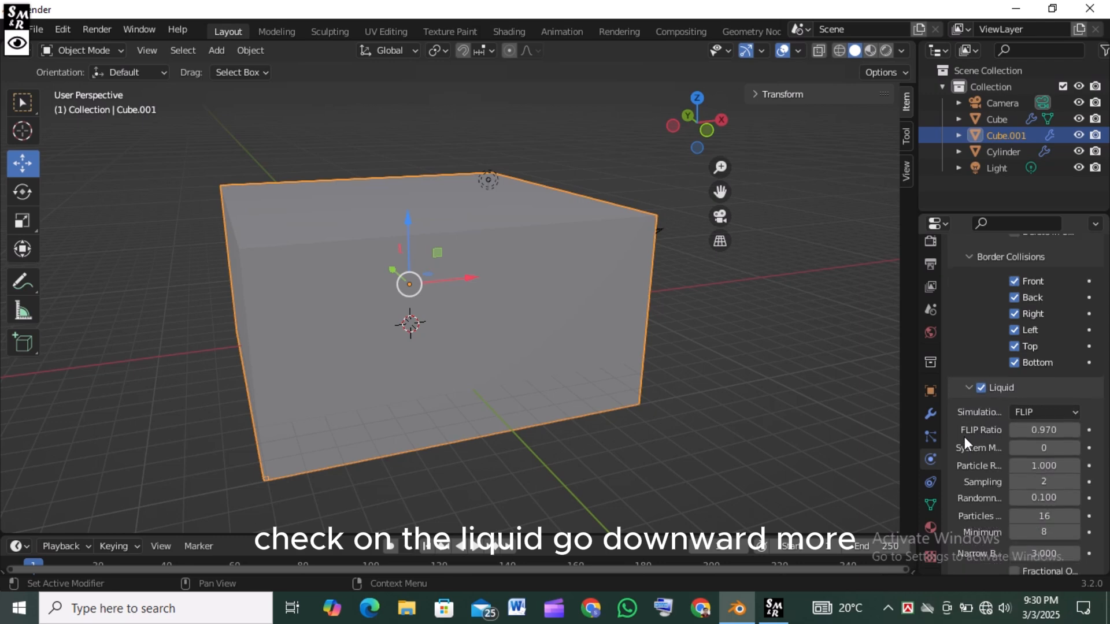
scroll(969, 435, down, 1)
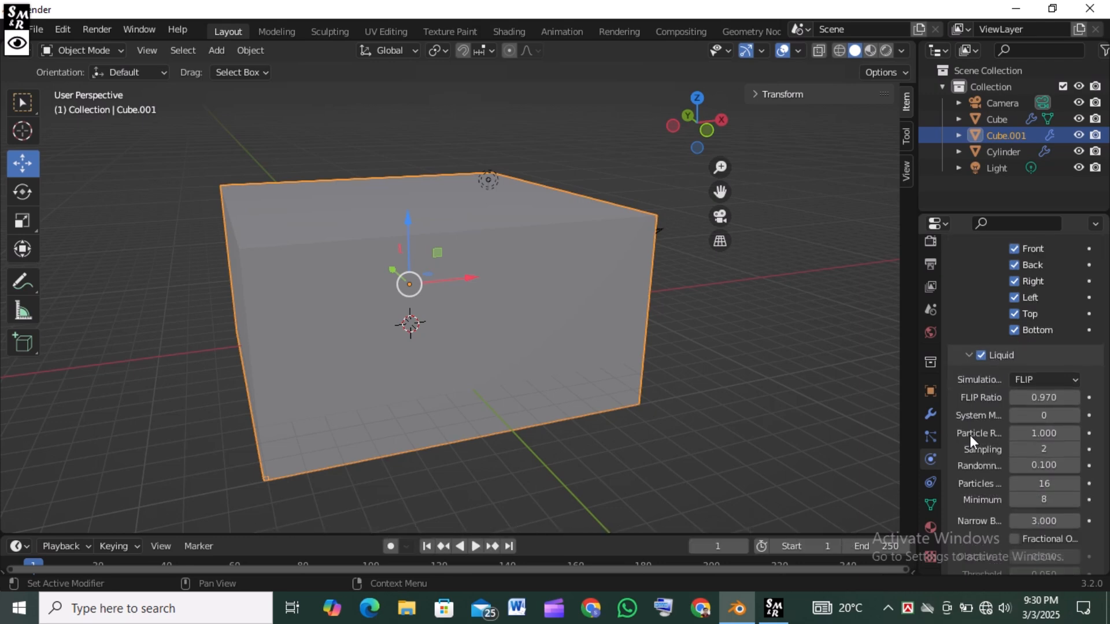
scroll(969, 435, down, 1)
scroll(970, 435, down, 1)
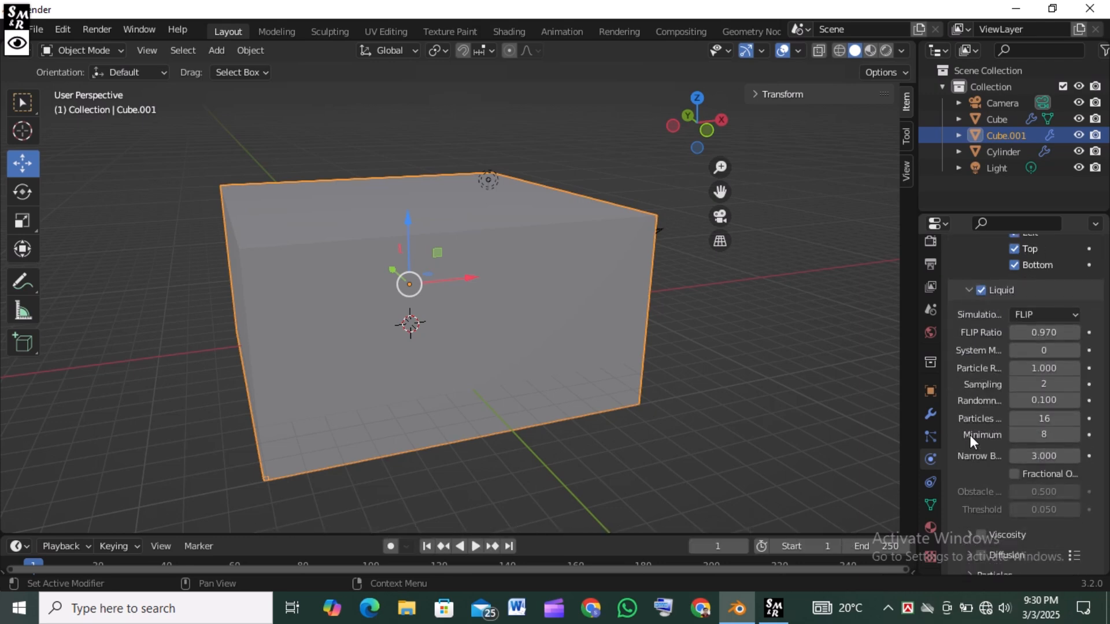
scroll(979, 434, down, 3)
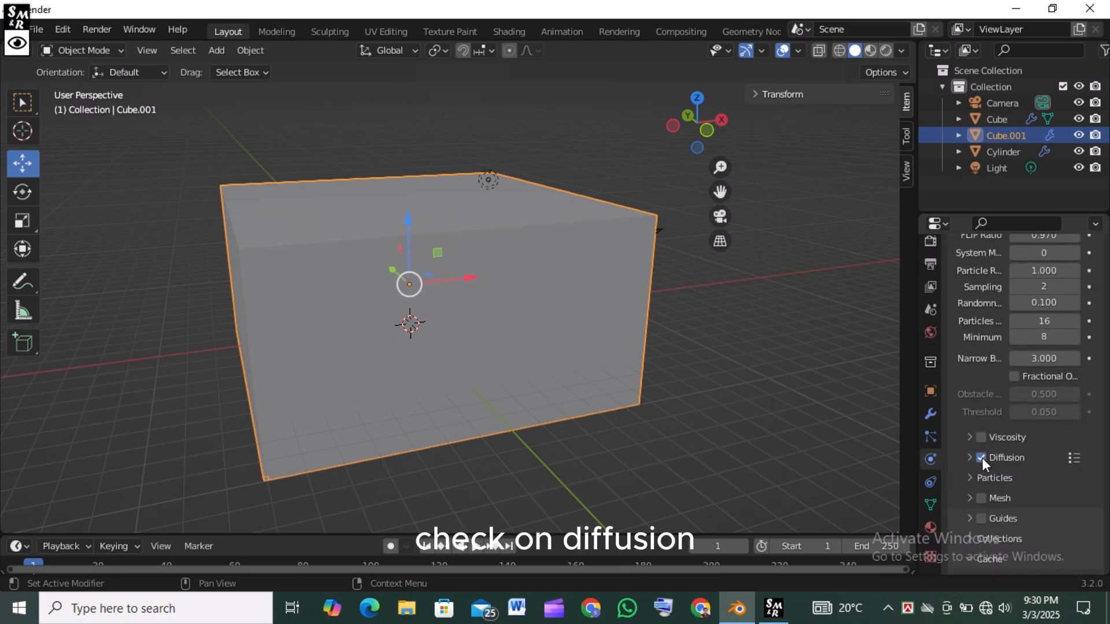
click(980, 457)
scroll(977, 447, down, 1)
scroll(976, 446, down, 1)
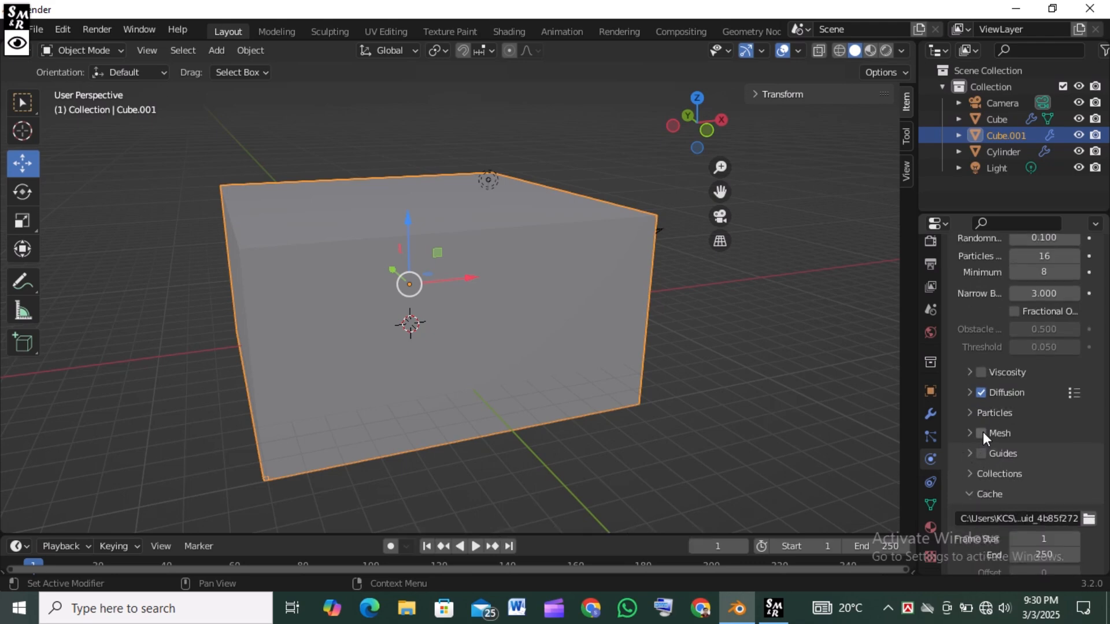
click(981, 433)
scroll(982, 432, down, 5)
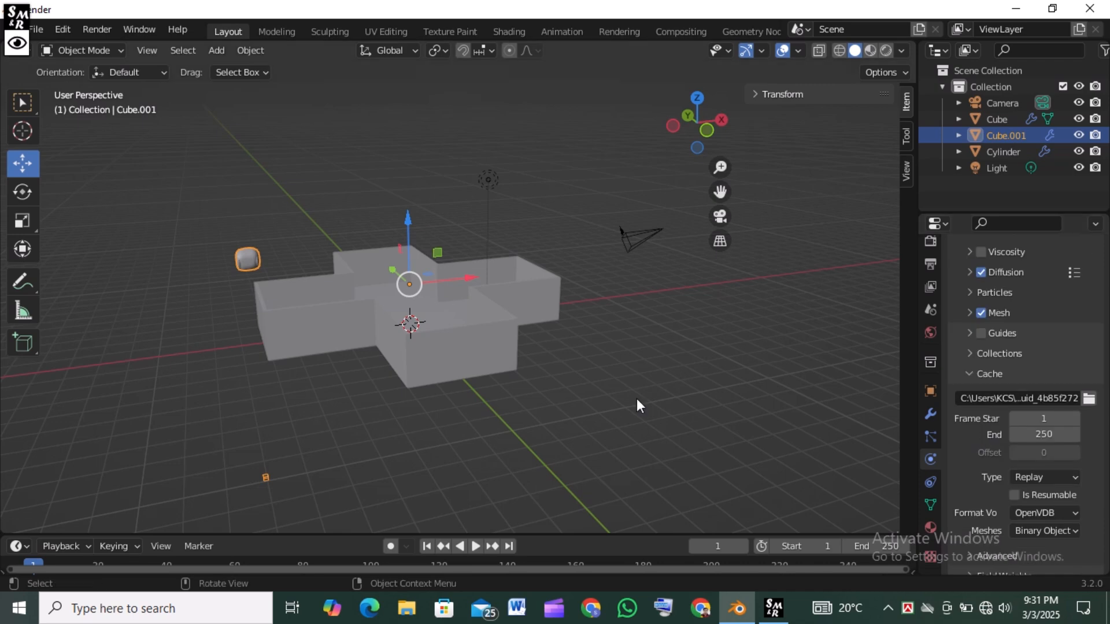
- Save the project in the Blender folder on the desktop as "Water Flow b"
key(ctrl+s)
click(433, 530)
text(Water Flow b)
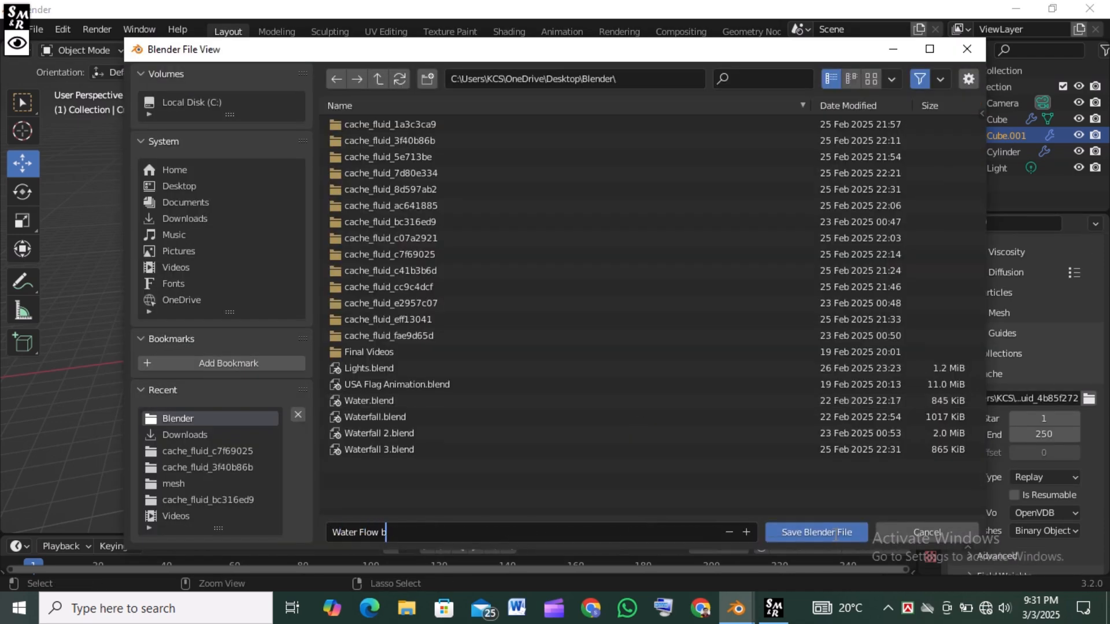
click(833, 533)
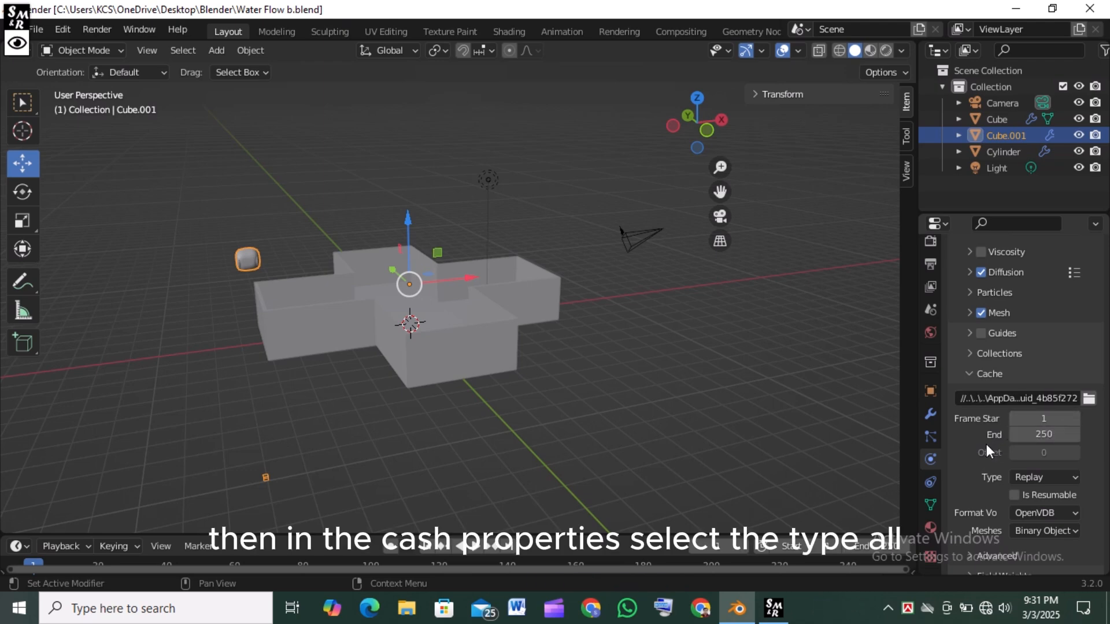
- Set the domain's cache type to All with Is Resumable enabled, and bake the complete simulation
scroll(986, 443, down, 1)
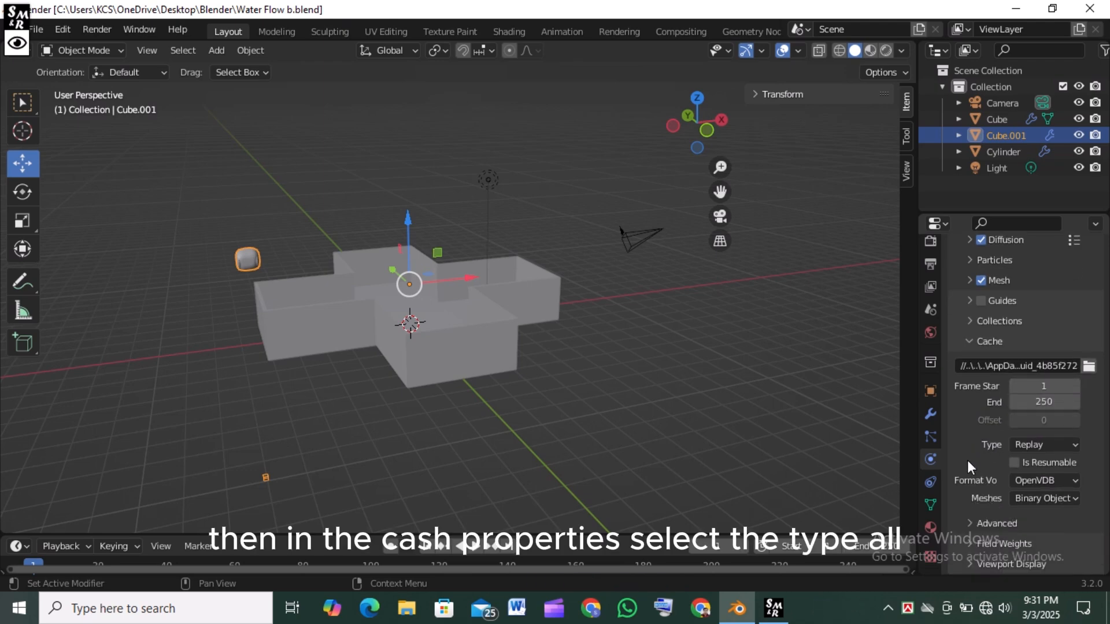
click(1066, 444)
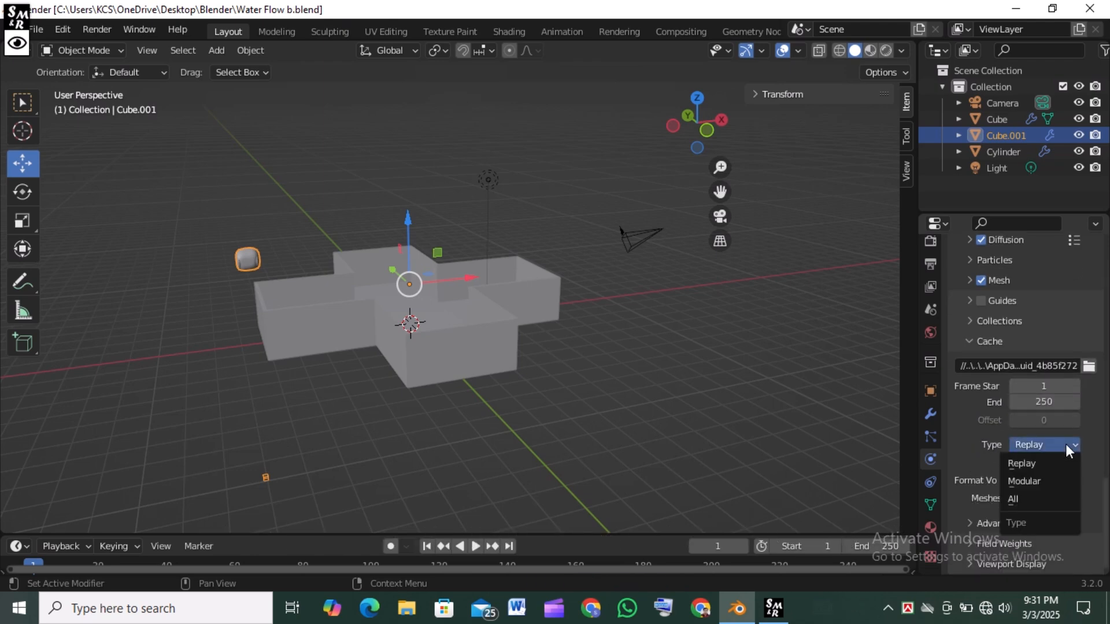
click(1037, 498)
scroll(977, 441, down, 1)
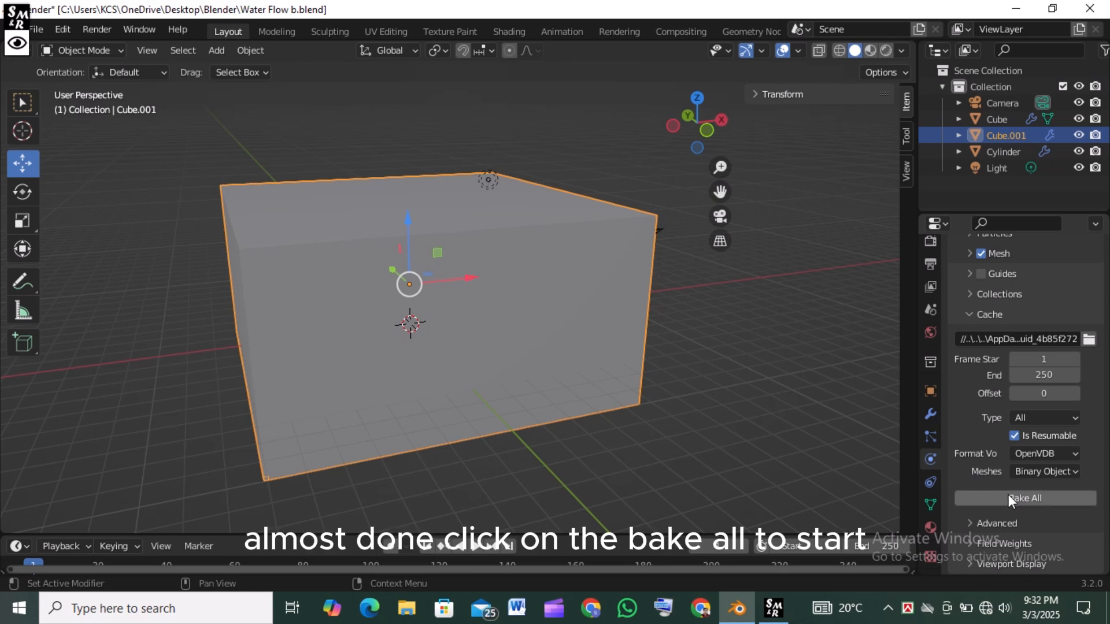
click(1025, 495)
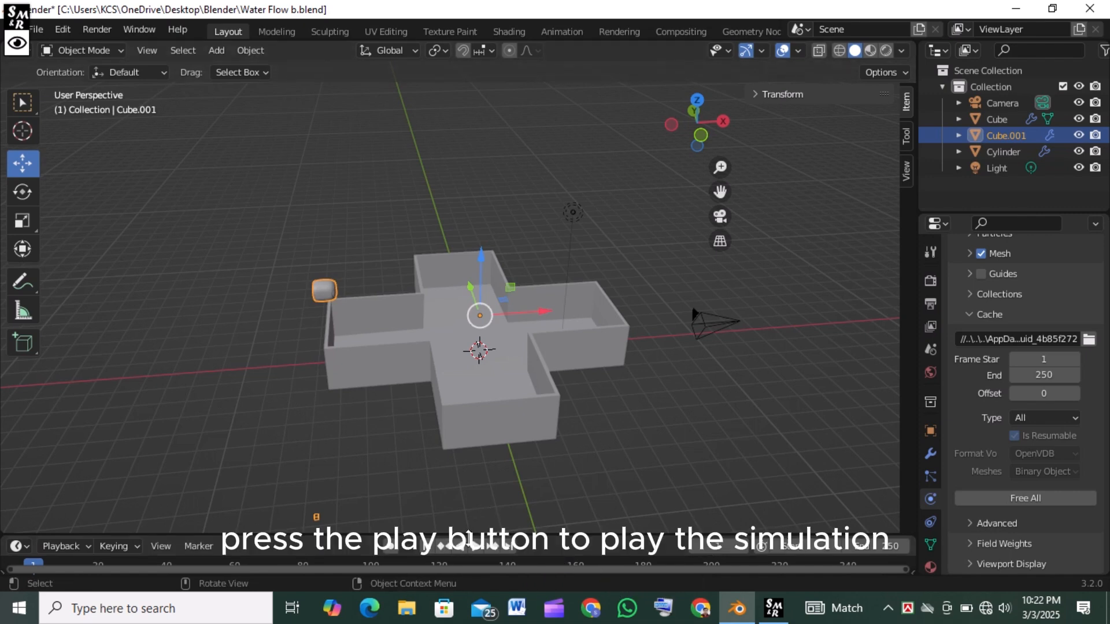
- Play the baked water simulation, pause it at about frame 71 and deselect the fluid domain
click(477, 546)
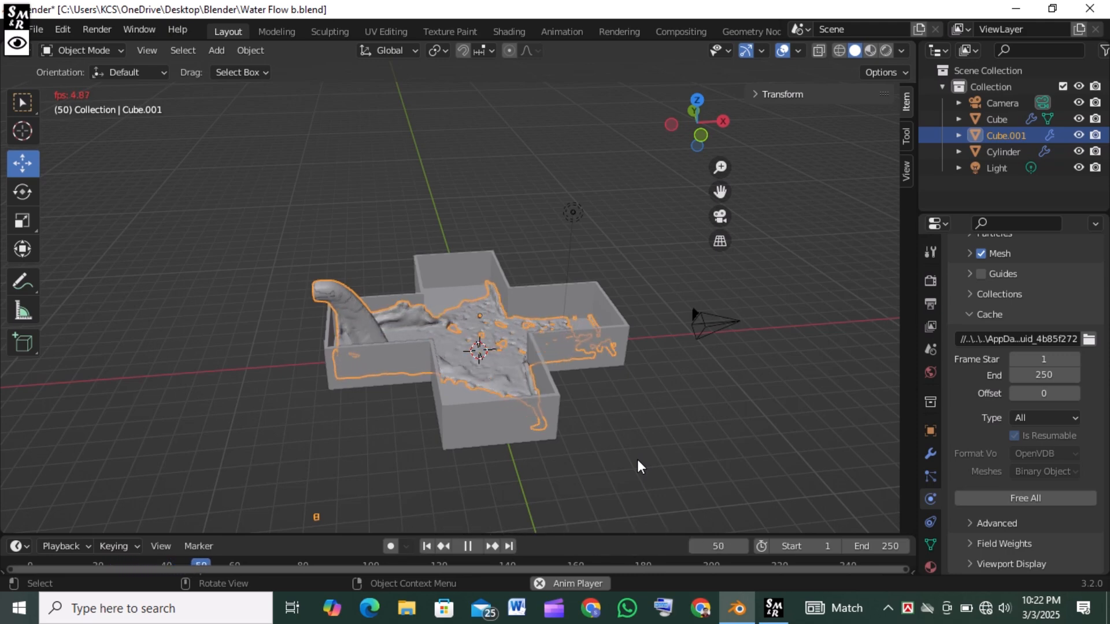
key(Up)
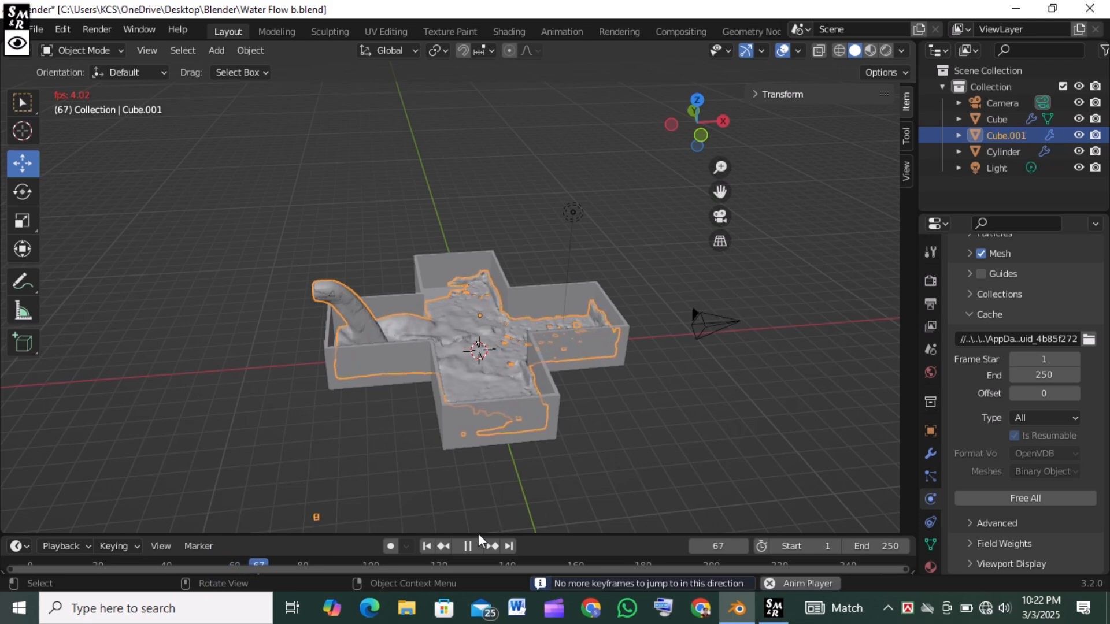
click(468, 546)
click(652, 414)
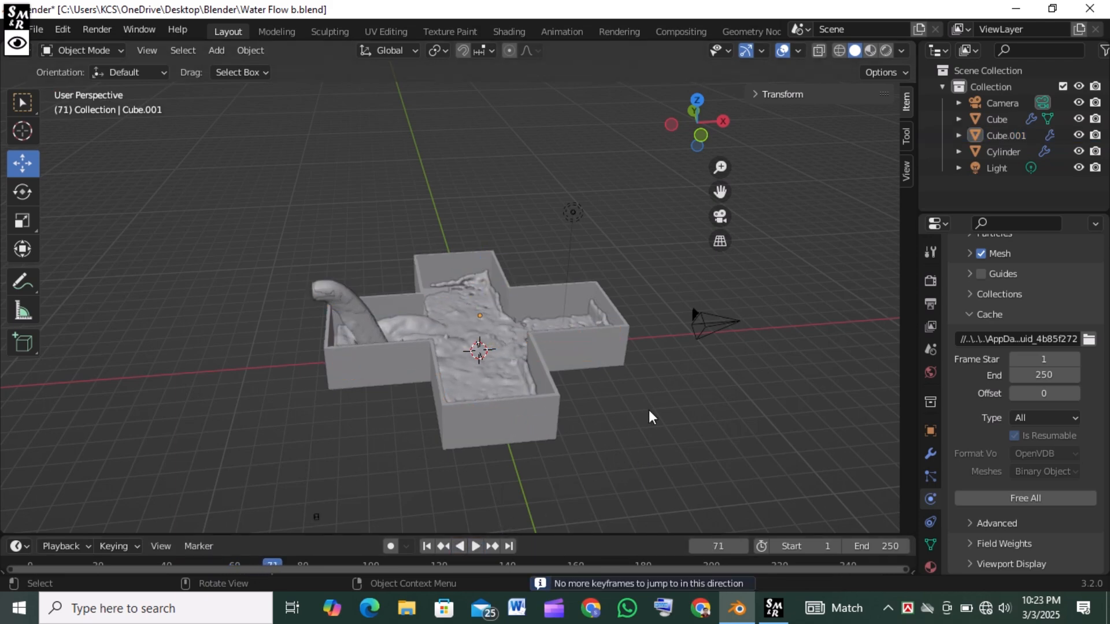
- Add a plane at the world origin and scale it up to about 10.4 as a floor under the container
key(shift+a)
mouse_move(636, 260)
click(733, 256)
click(23, 223)
drag(487, 355, 557, 395)
click(22, 164)
key(Up)
- Extrude two adjacent outer edges of the floor plane upward along Z to form two walls behind the container
key(Tab)
click(155, 50)
middle_drag(273, 354, 324, 384)
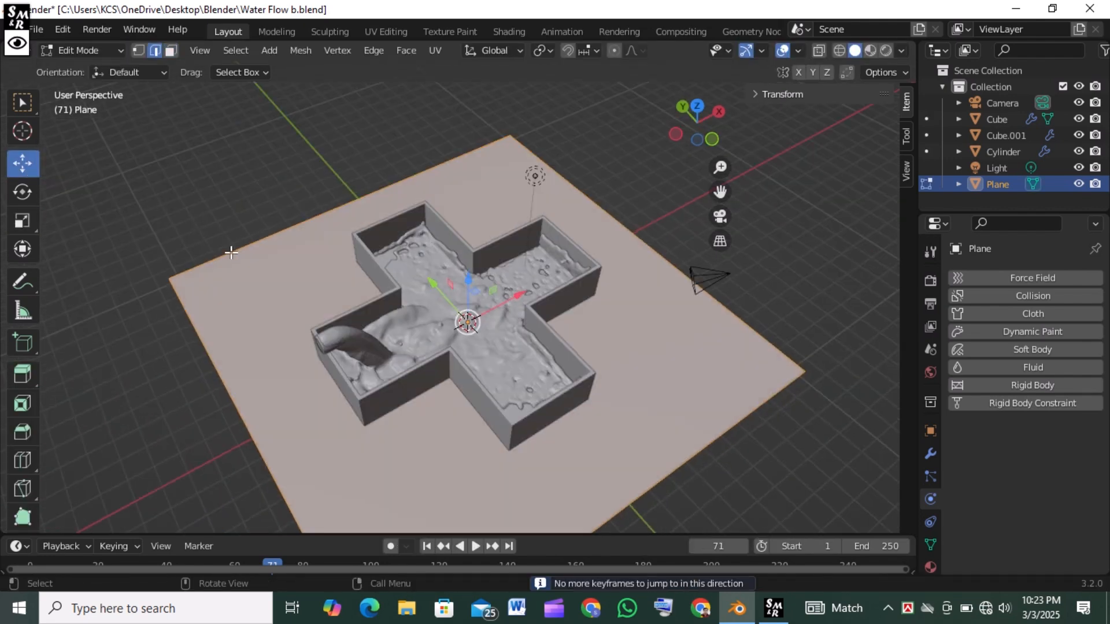
click(192, 319)
shift+click(227, 258)
key(e)
key(z)
click(291, 164)
middle_drag(491, 190, 422, 151)
drag(436, 137, 435, 108)
click(829, 319)
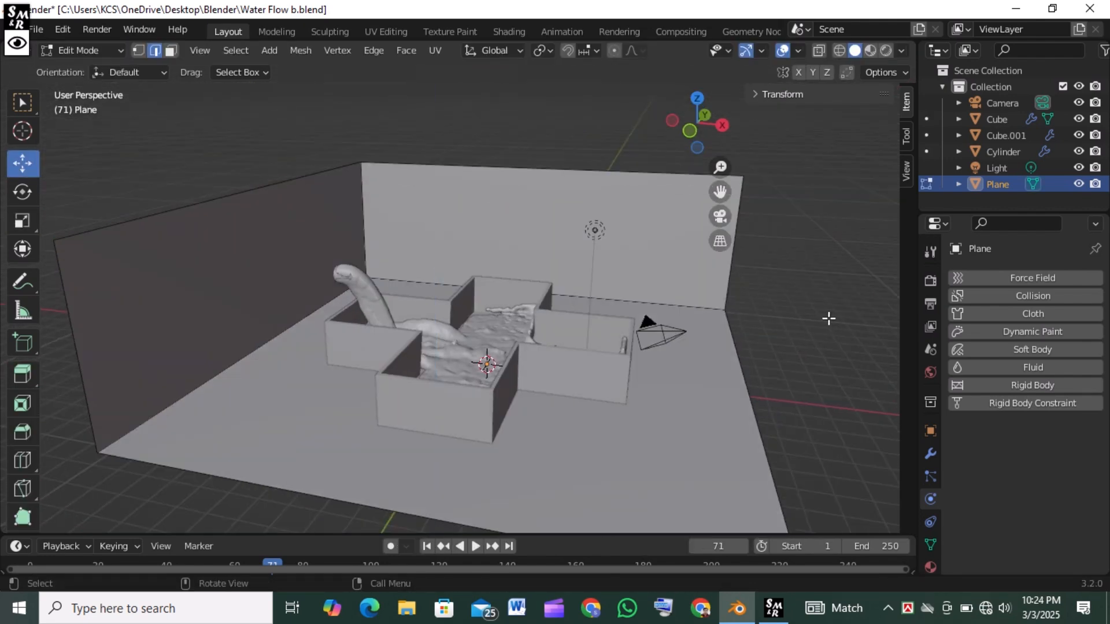
middle_drag(540, 361, 574, 382)
key(Tab)
- Move the floor-and-wall plane about 2.28 m along the X axis
click(782, 342)
click(622, 406)
key(KP_1)
drag(546, 379, 601, 377)
click(562, 431)
middle_drag(562, 430, 793, 372)
- Add a cylinder with 1 m radius and 2 m depth at the world origin and raise it above the container
key(shift+a)
click(895, 346)
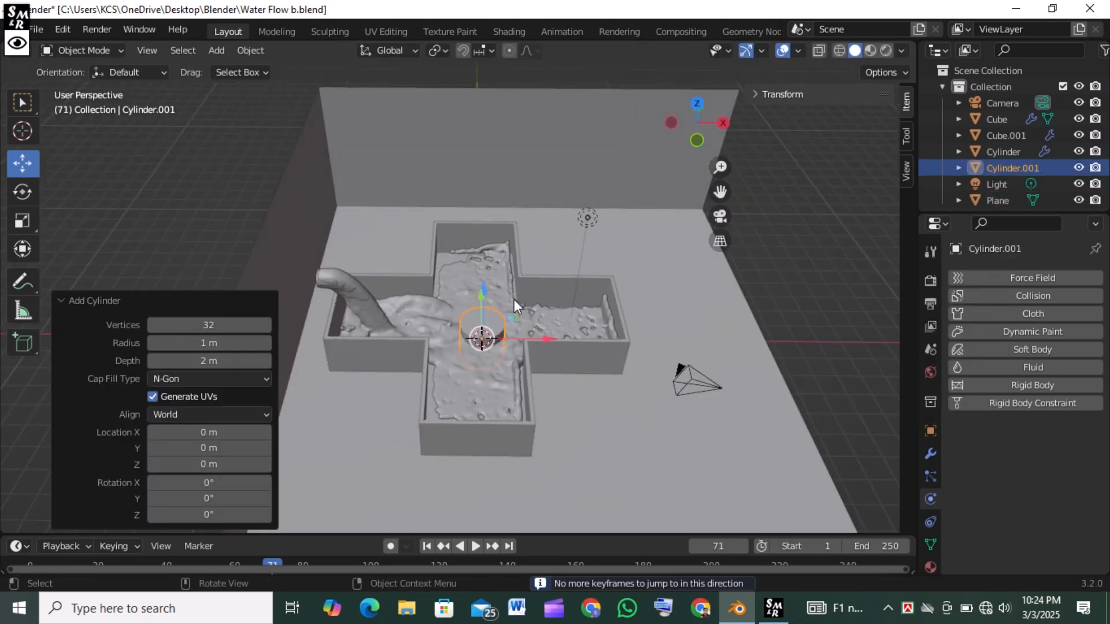
key(KP_1)
key(g)
drag(484, 279, 484, 209)
scroll(483, 208, up, 3)
- Set the new cylinder's Y rotation to 90° so that it lies horizontally
click(23, 191)
drag(559, 233, 292, 256)
click(930, 430)
click(1039, 400)
text(90)
key(Return)
- Move the new cylinder to the water inlet and scale it to about 0.62 across and 1.03 along its length
click(23, 164)
drag(233, 185, 259, 250)
click(23, 221)
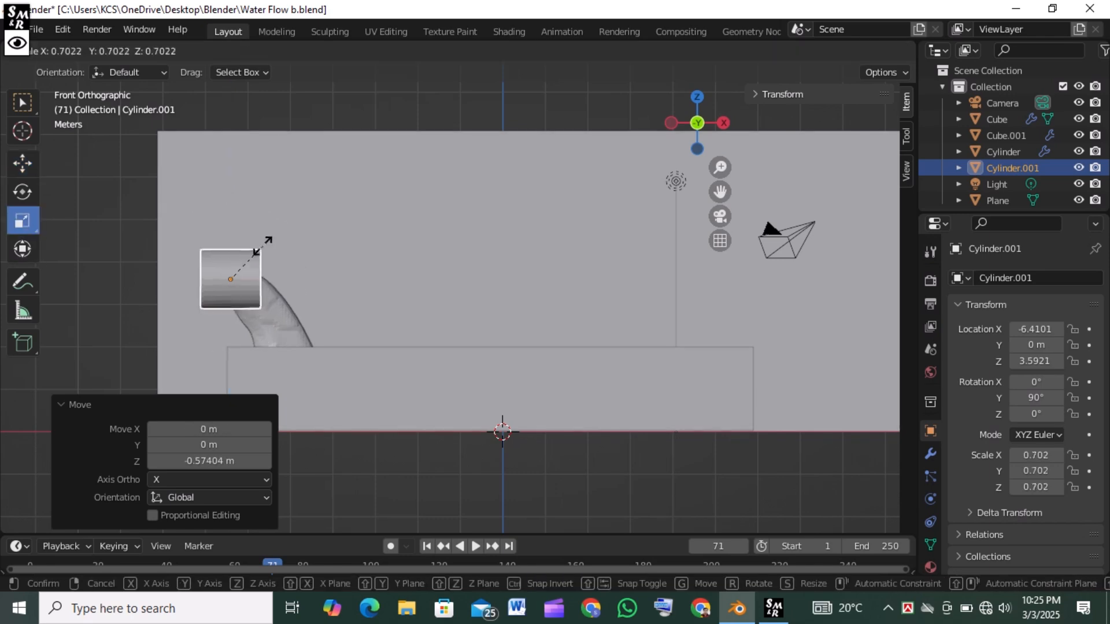
drag(301, 281, 348, 281)
key(Up)
- Align the pipe cylinder with the start of the water stream, at about X -7.39 m and Z 3.45 m
click(22, 164)
middle_drag(520, 278, 500, 312)
drag(420, 251, 372, 247)
mouse_move(531, 312)
middle_down()
mouse_move(554, 271)
mouse_move(543, 329)
middle_up()
drag(265, 175, 266, 179)
middle_drag(543, 324, 543, 248)
click(697, 122)
scroll(578, 243, up, 3)
key(Up)
drag(195, 221, 196, 221)
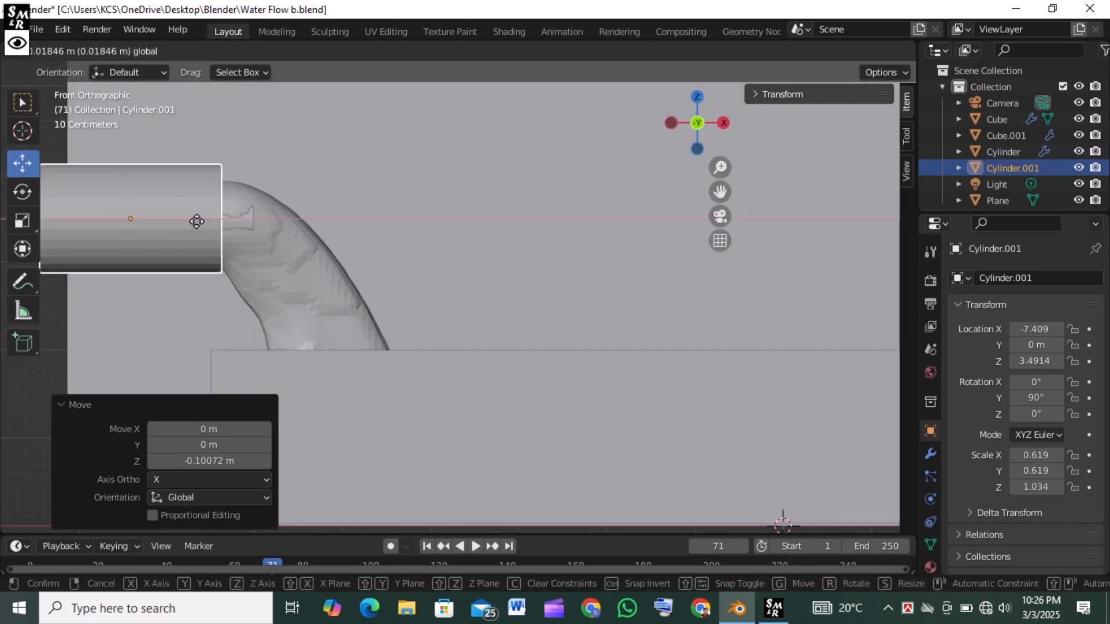
drag(130, 152, 131, 157)
drag(196, 221, 198, 221)
- Scale the pipe cylinder uniformly by about 0.83 and nudge it to fit around the mouth of the water stream
middle_drag(520, 231, 450, 260)
click(23, 221)
drag(376, 137, 367, 144)
click(22, 164)
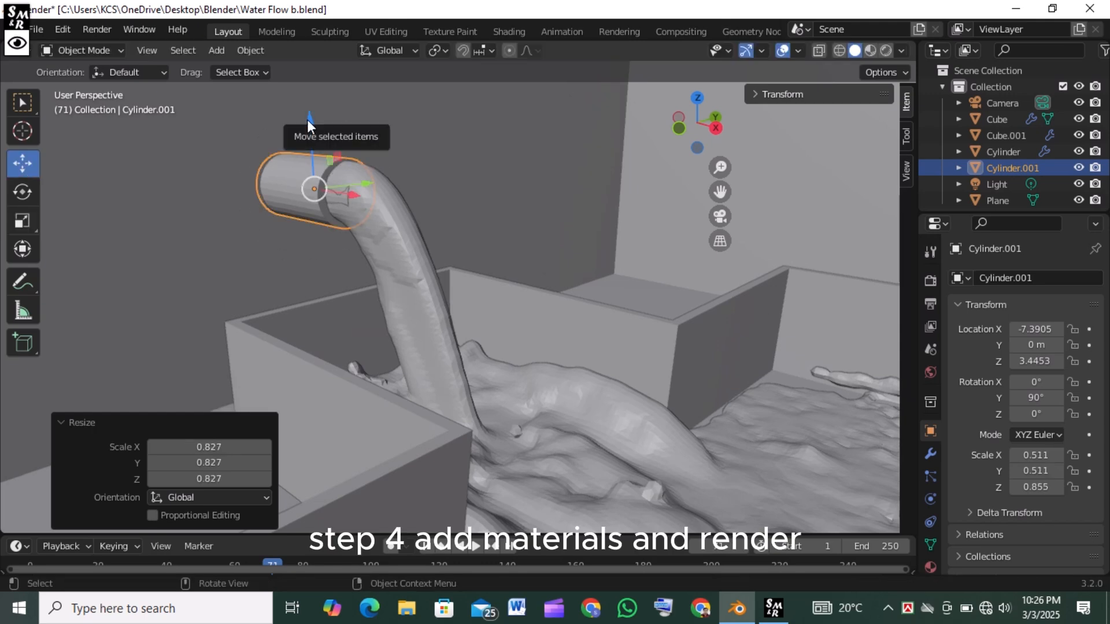
drag(307, 120, 307, 118)
click(681, 129)
middle_drag(524, 197, 529, 221)
drag(201, 214, 213, 215)
mouse_move(439, 248)
middle_down()
mouse_move(436, 211)
mouse_move(411, 266)
middle_up()
- Look through the camera with Camera to View locked to frame the water scene
click(368, 282)
right_click(369, 282)
click(369, 282)
scroll(334, 324, down, 4)
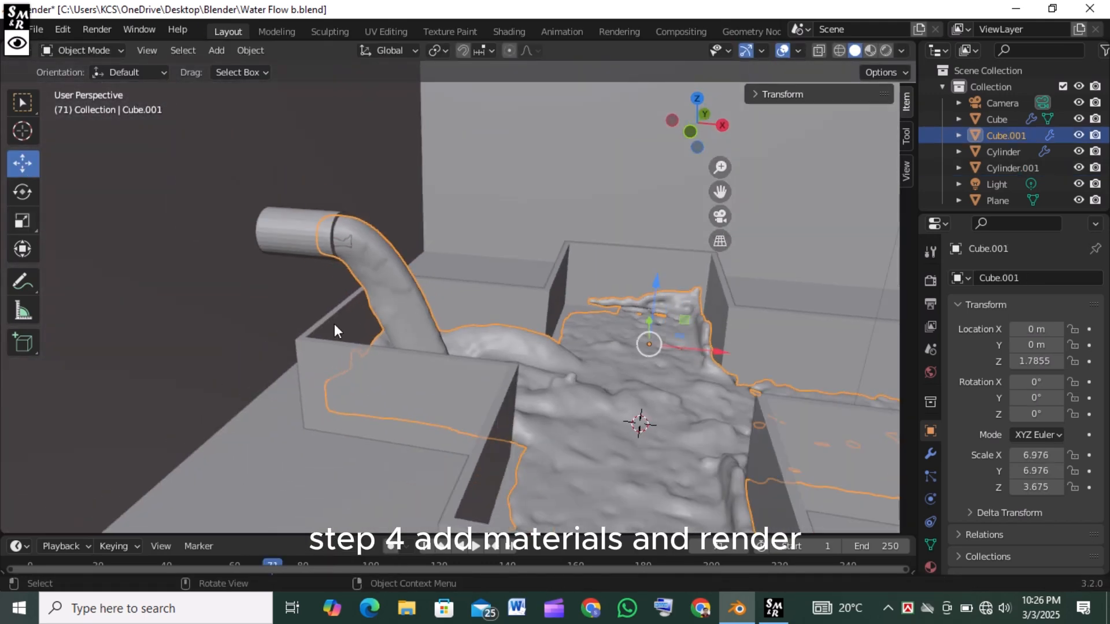
key(KP_0)
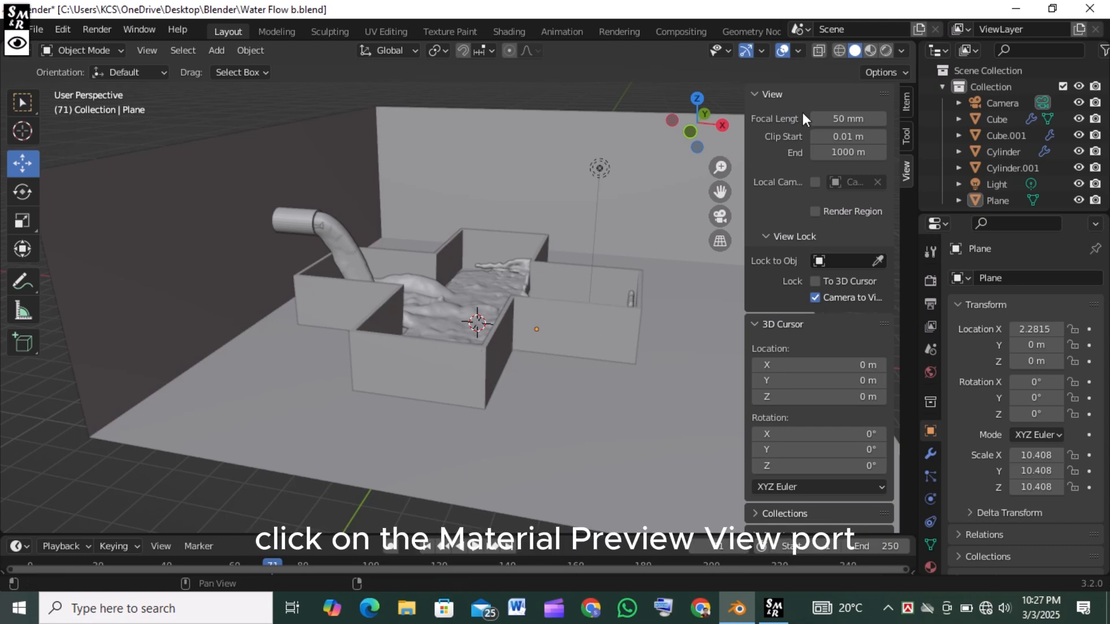
- Show the scene in Material Preview shading and give the cross-shaped container's material a blue base color
click(869, 51)
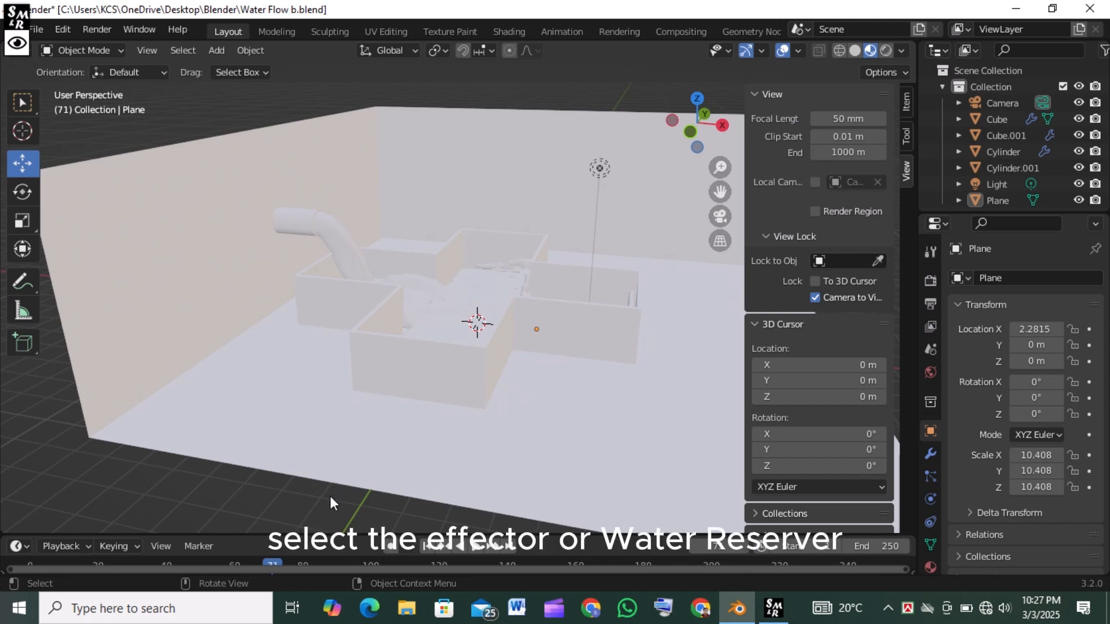
click(437, 370)
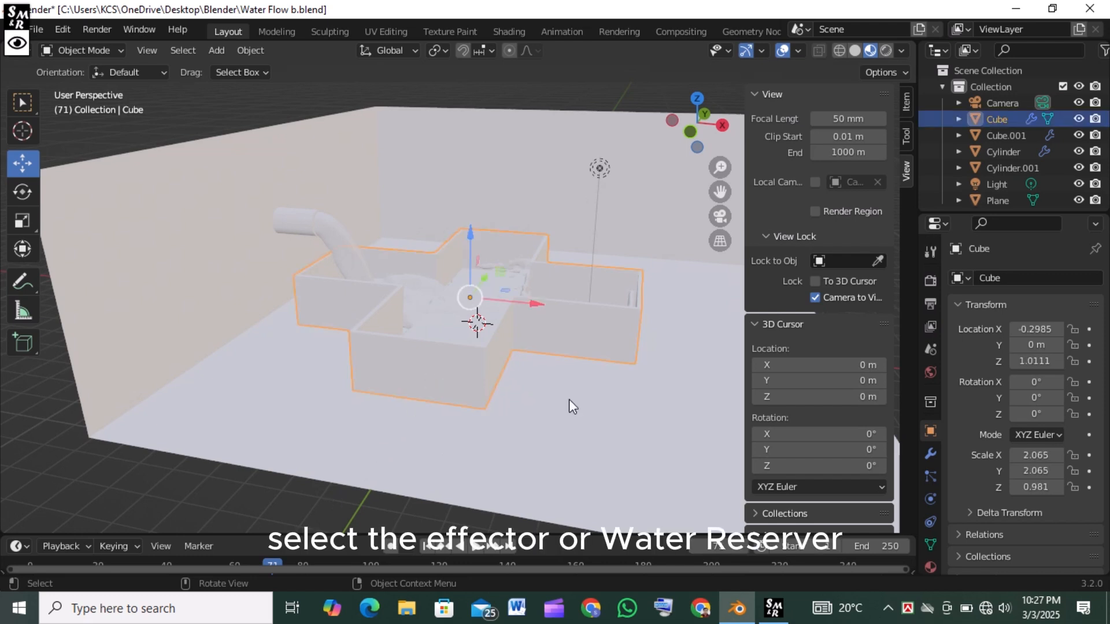
scroll(934, 502, down, 2)
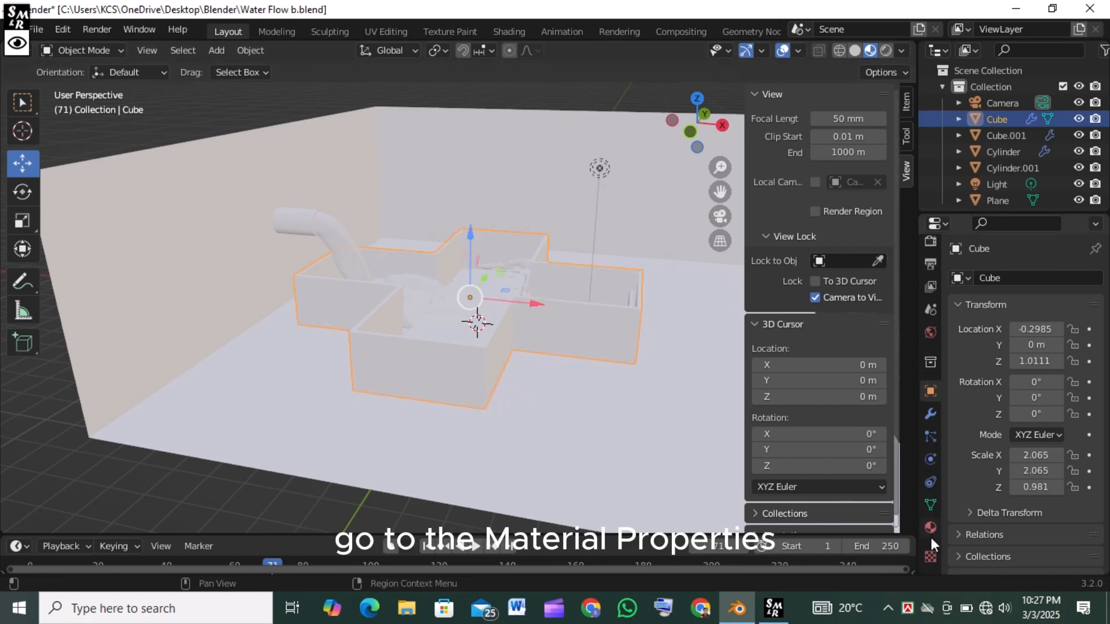
click(931, 527)
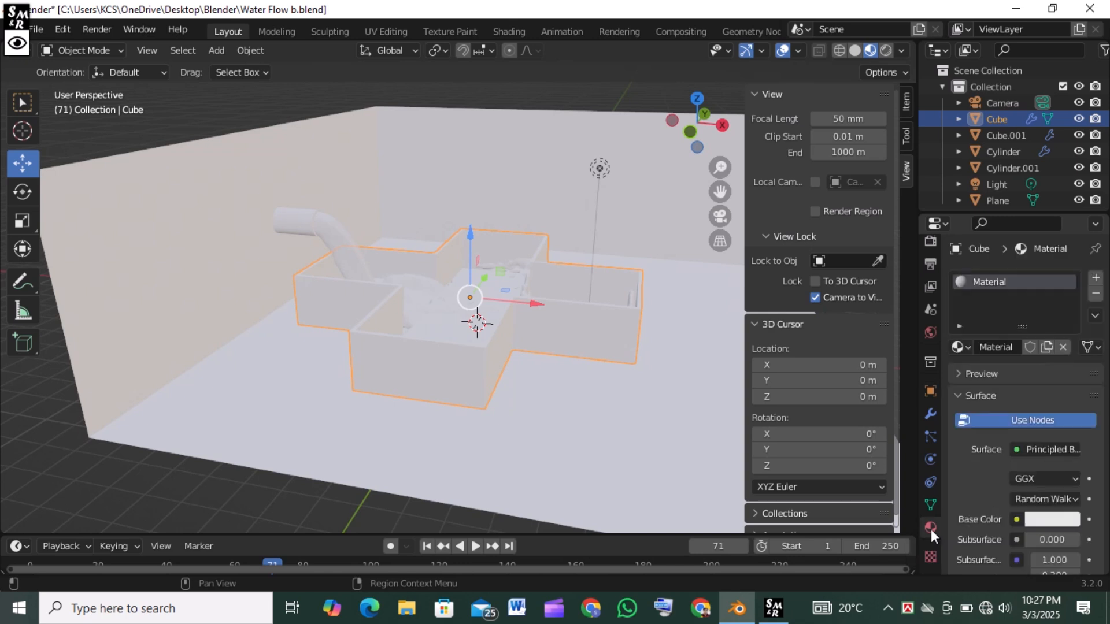
key(Down)
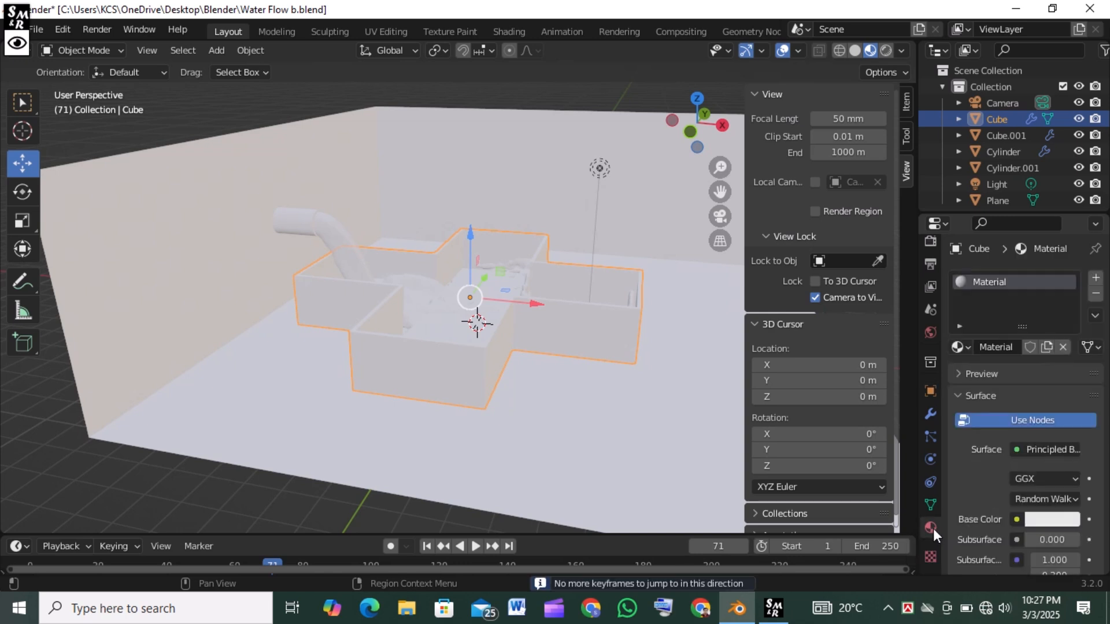
click(1047, 519)
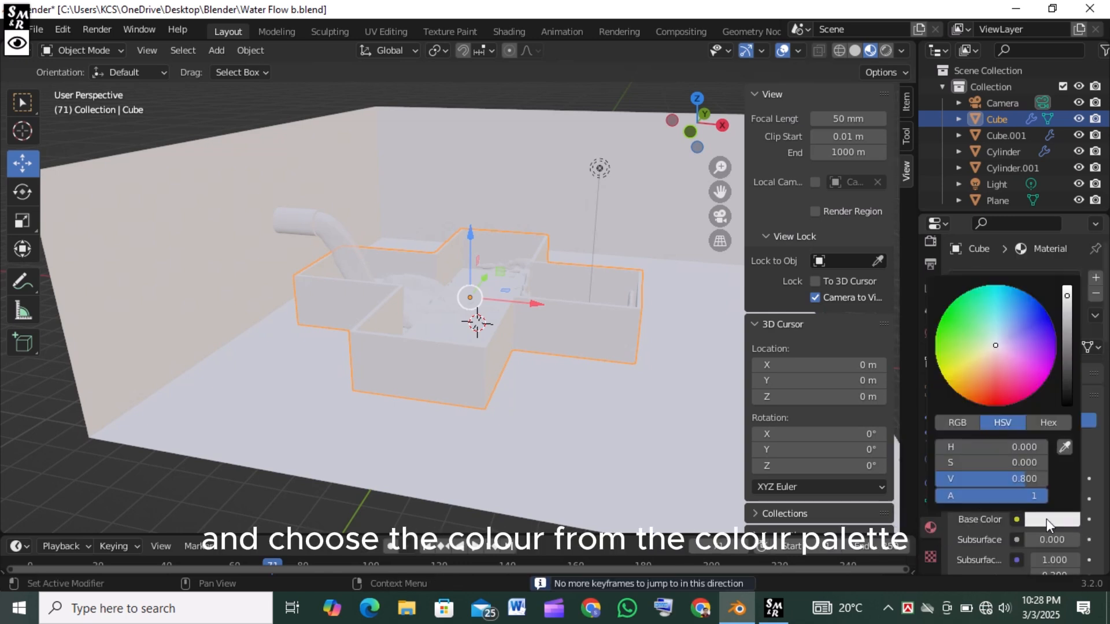
click(1019, 321)
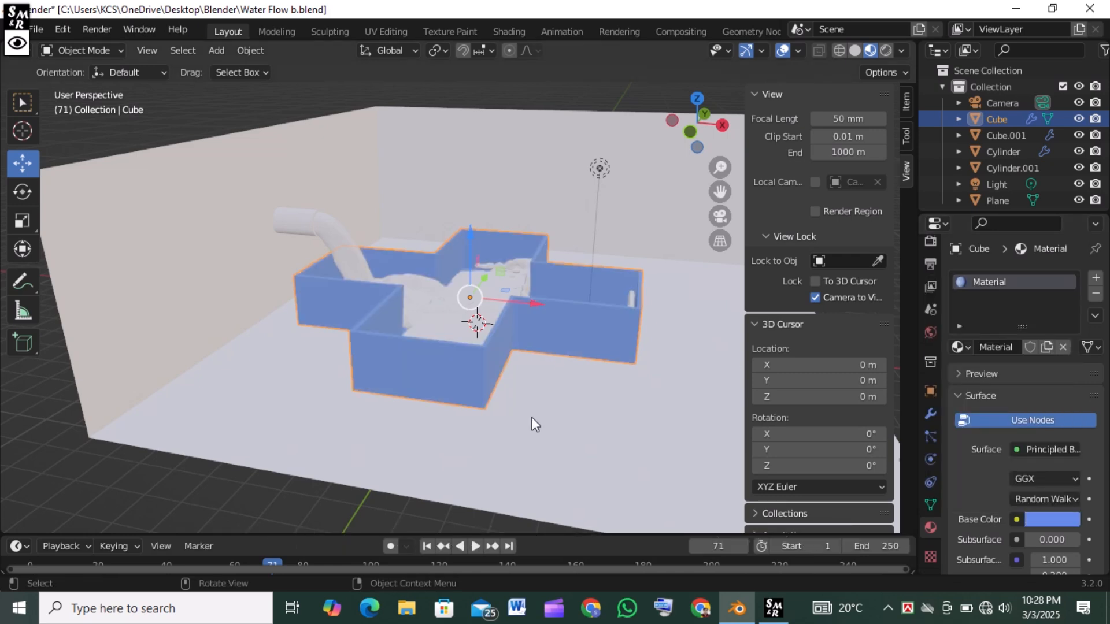
key(Down)
click(338, 487)
- Create a new material for the floor and walls and set its base color to a darkened green
middle_drag(354, 440, 348, 449)
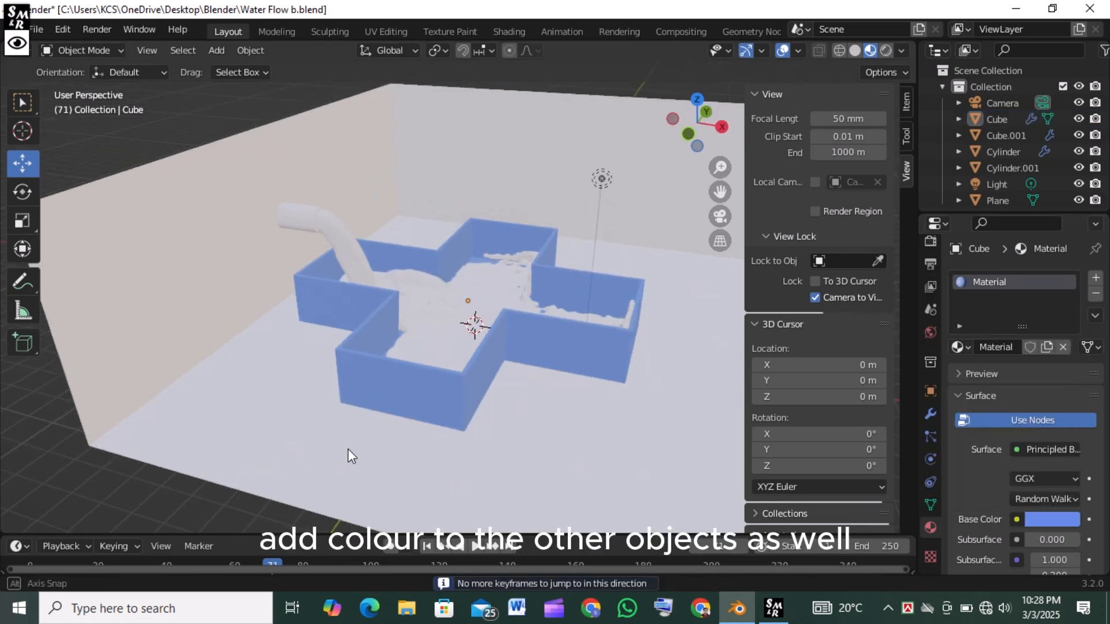
click(348, 449)
click(1026, 347)
click(1046, 518)
click(975, 322)
drag(1067, 298, 1067, 315)
drag(953, 317, 965, 319)
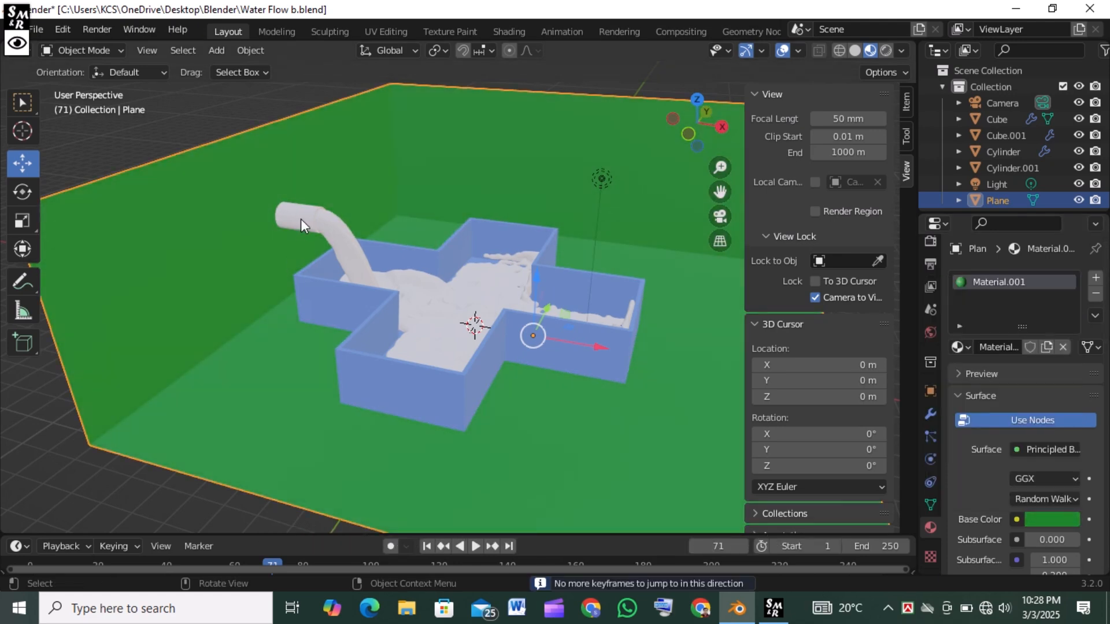
- Assign the container's existing blue material, Material, to the pipe cylinder at the water inlet
click(1012, 168)
click(960, 347)
click(815, 371)
key(alt+a)
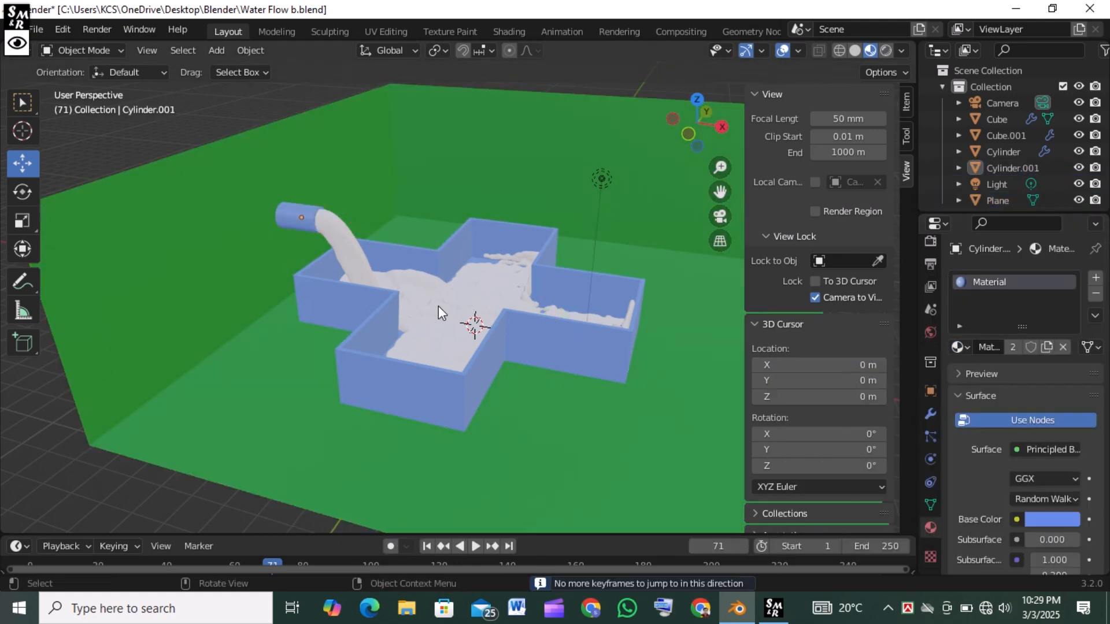
- Create a new material for the water and set its surface shader to Glass BSDF
click(438, 304)
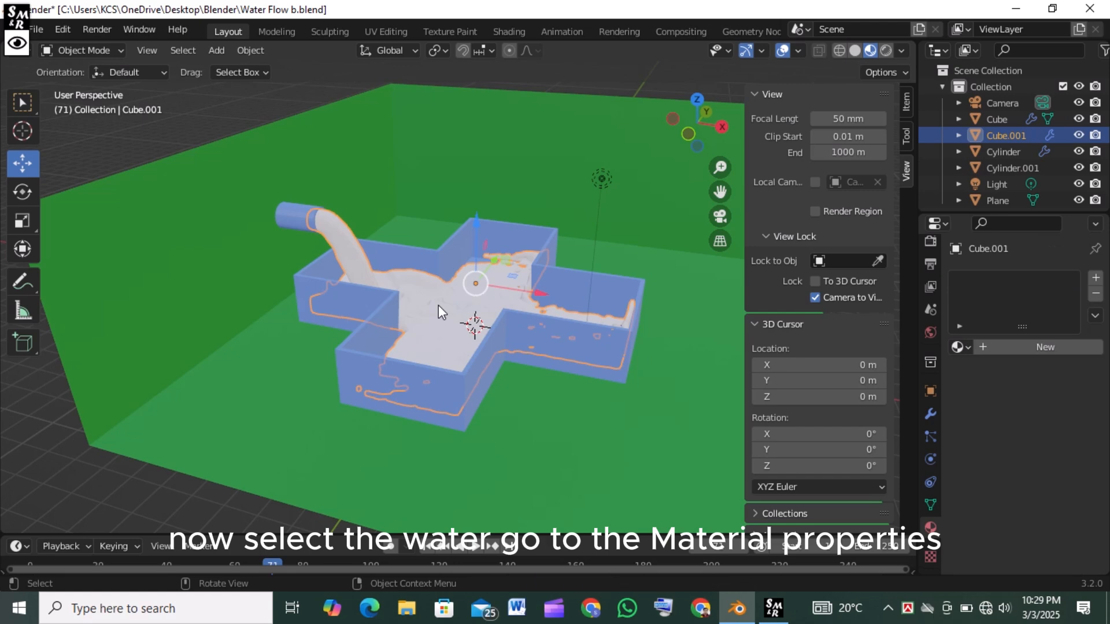
click(980, 347)
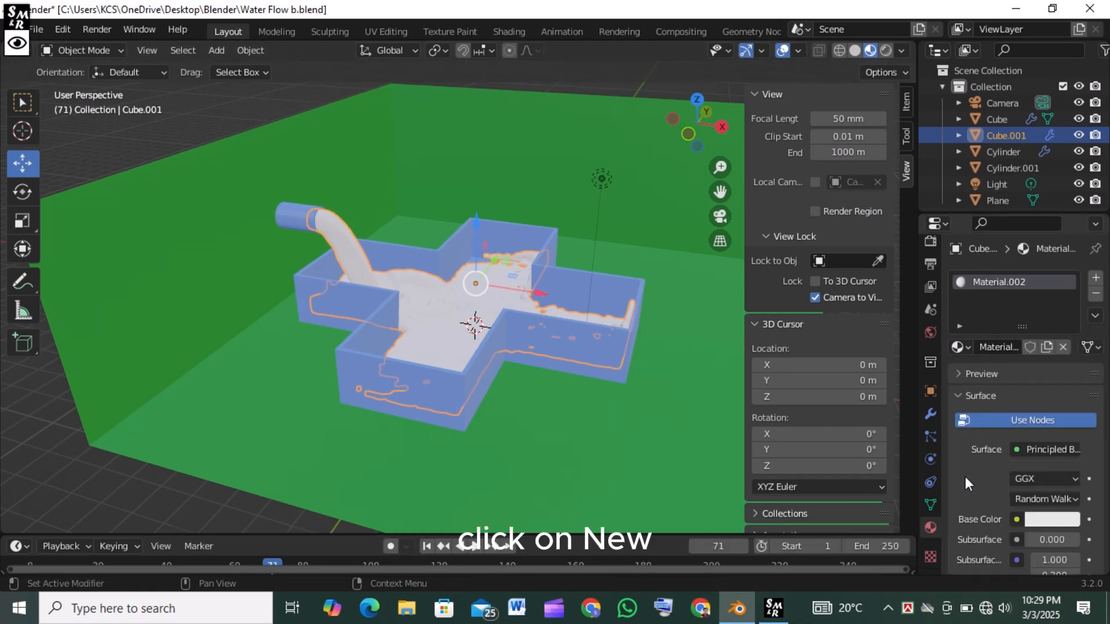
click(1018, 448)
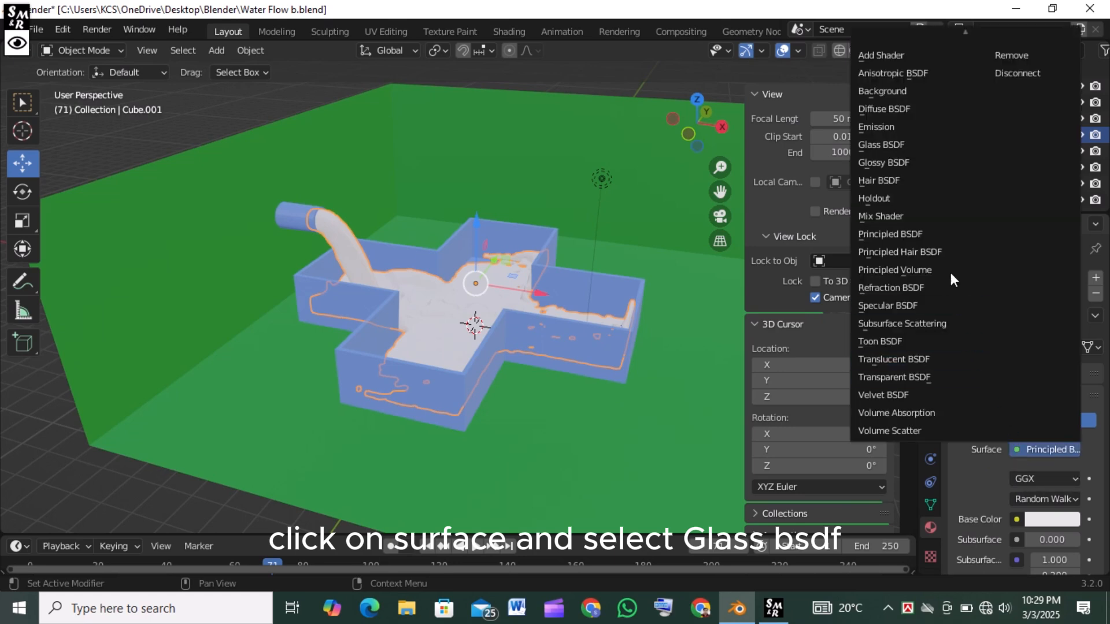
click(924, 146)
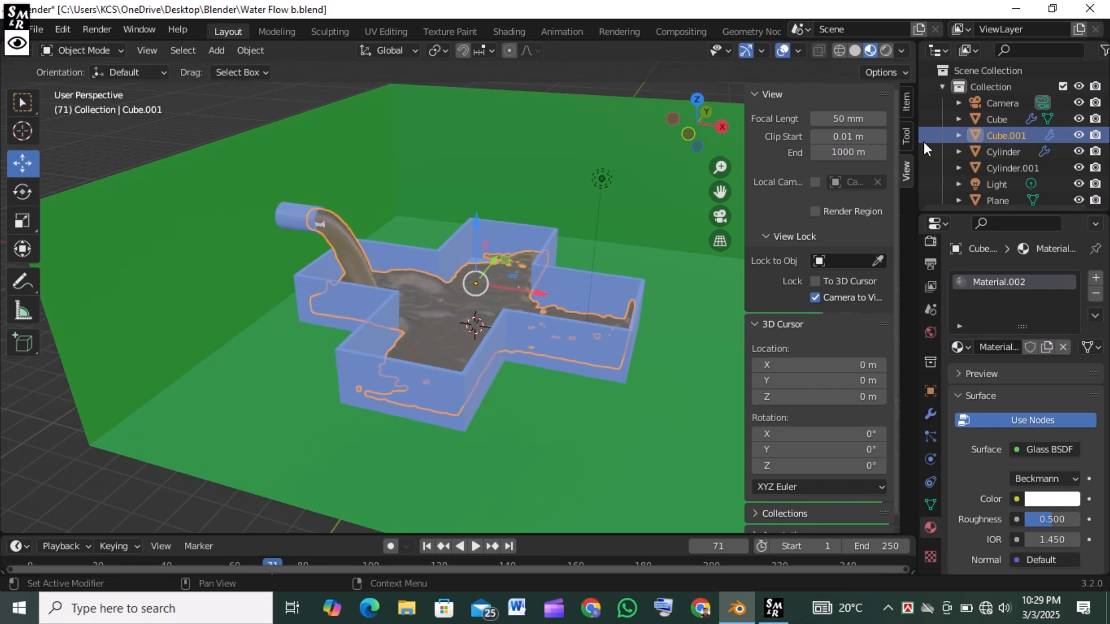
- Set the water material's roughness to 0 and its IOR to 4/3
scroll(984, 442, down, 5)
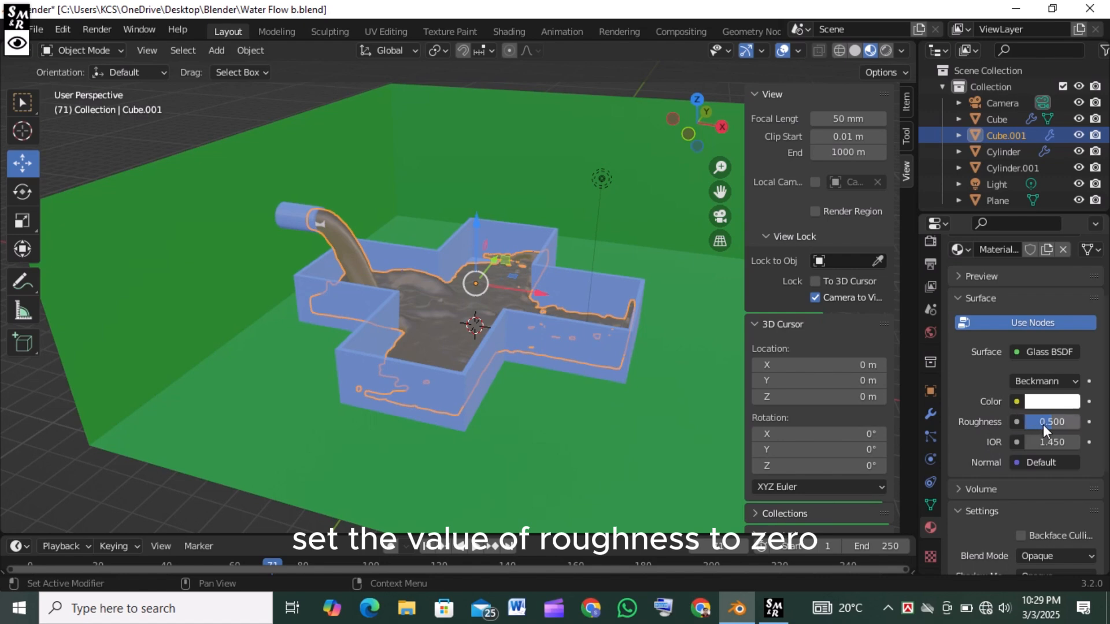
click(1060, 425)
text(0)
key(Return)
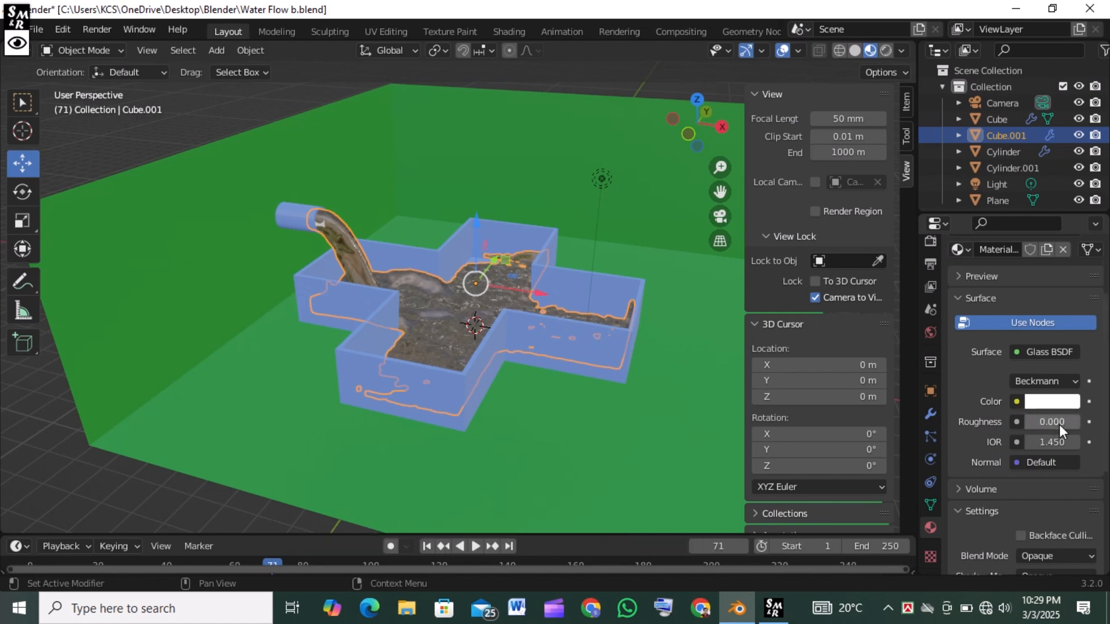
click(1057, 442)
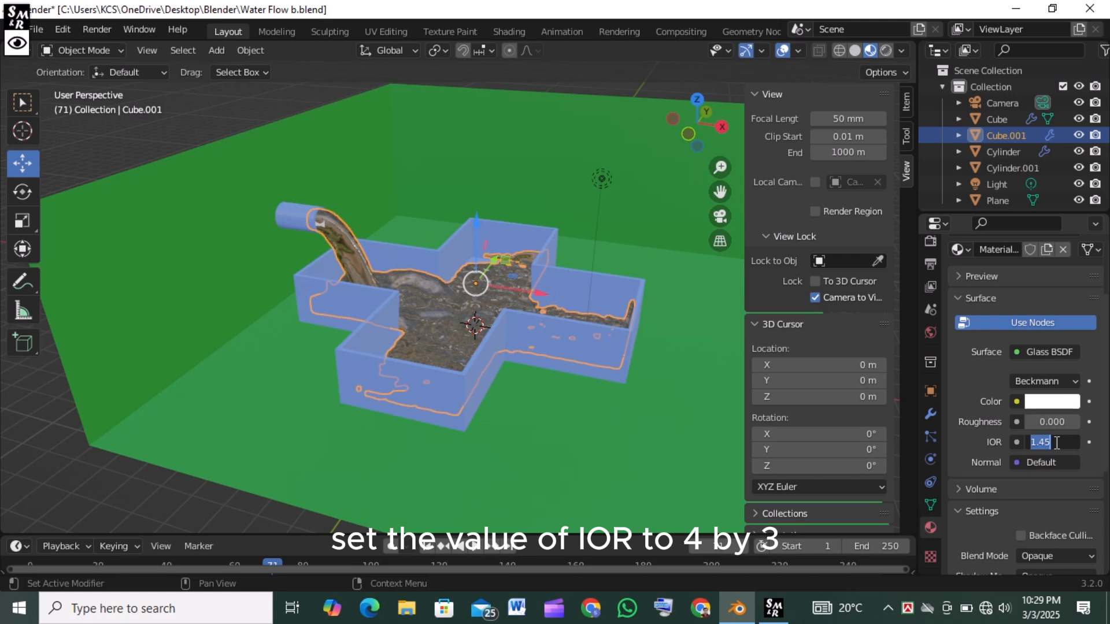
text(4)
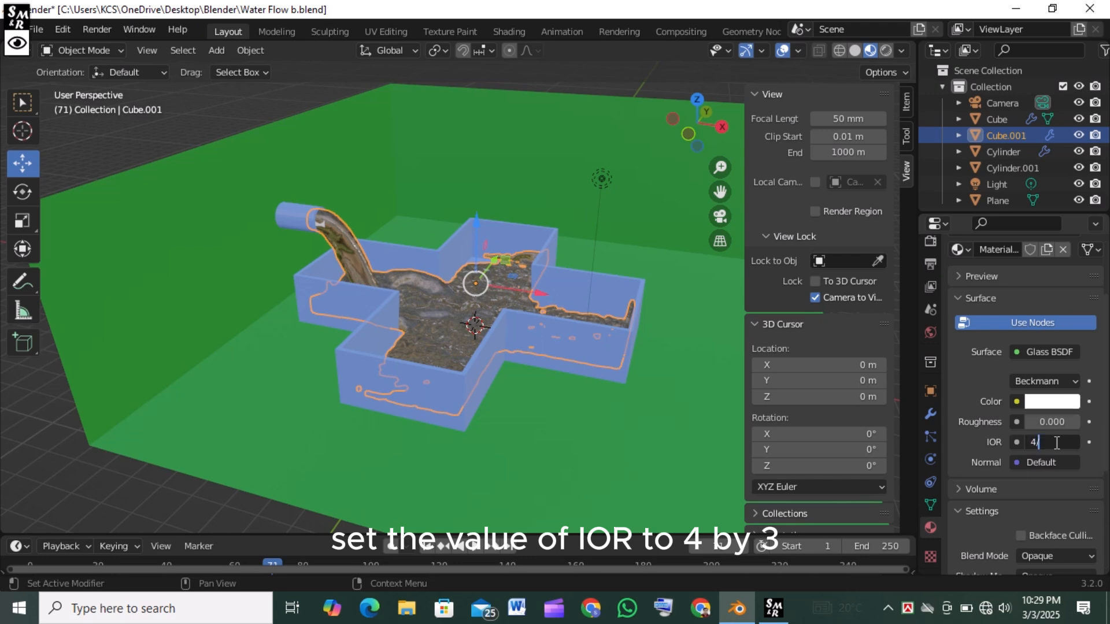
text(/3)
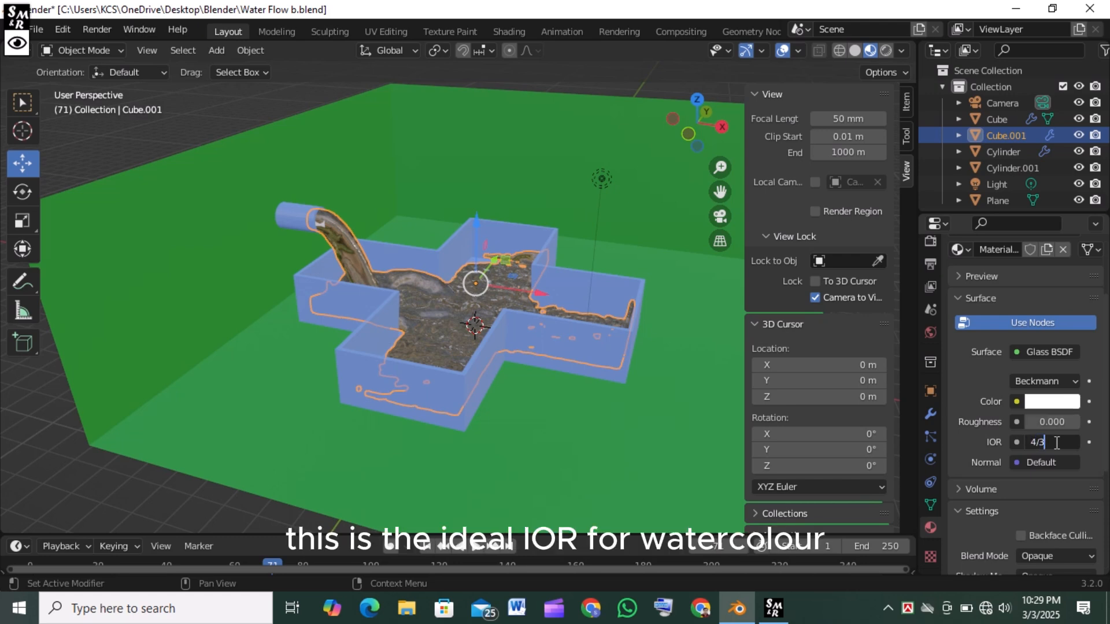
key(Return)
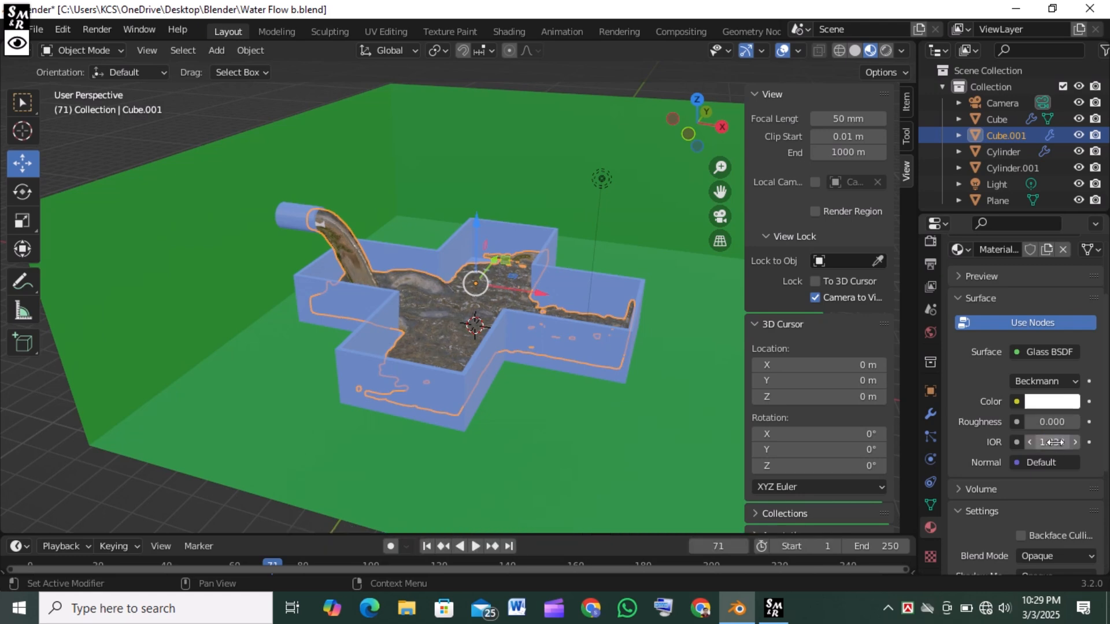
- Show the scene in Rendered shading and use an Environment Texture as the world background color
click(885, 51)
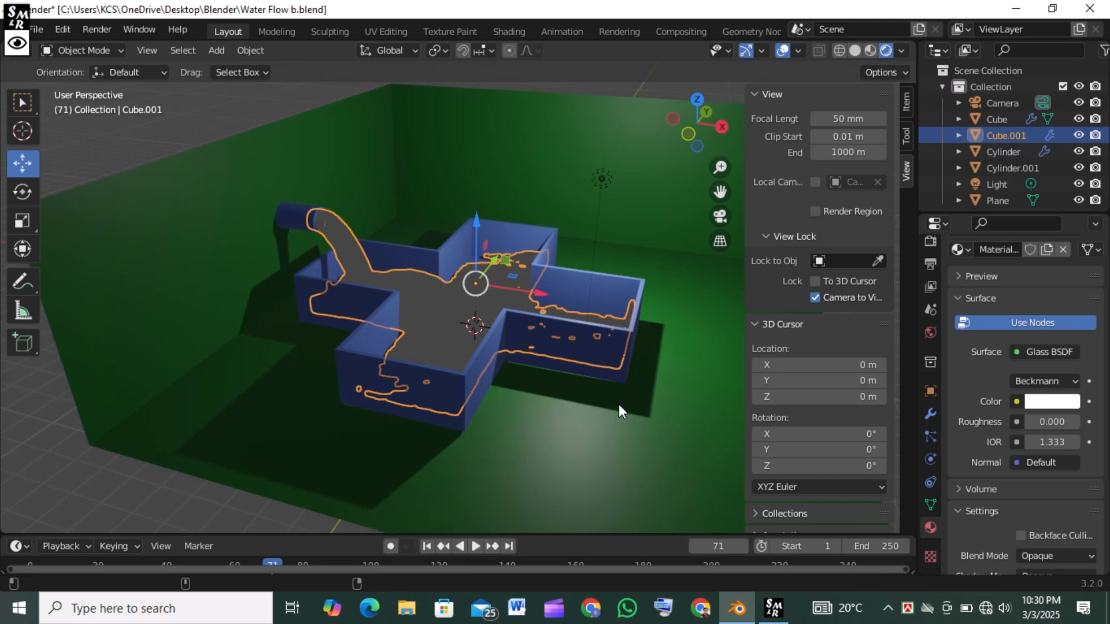
click(930, 332)
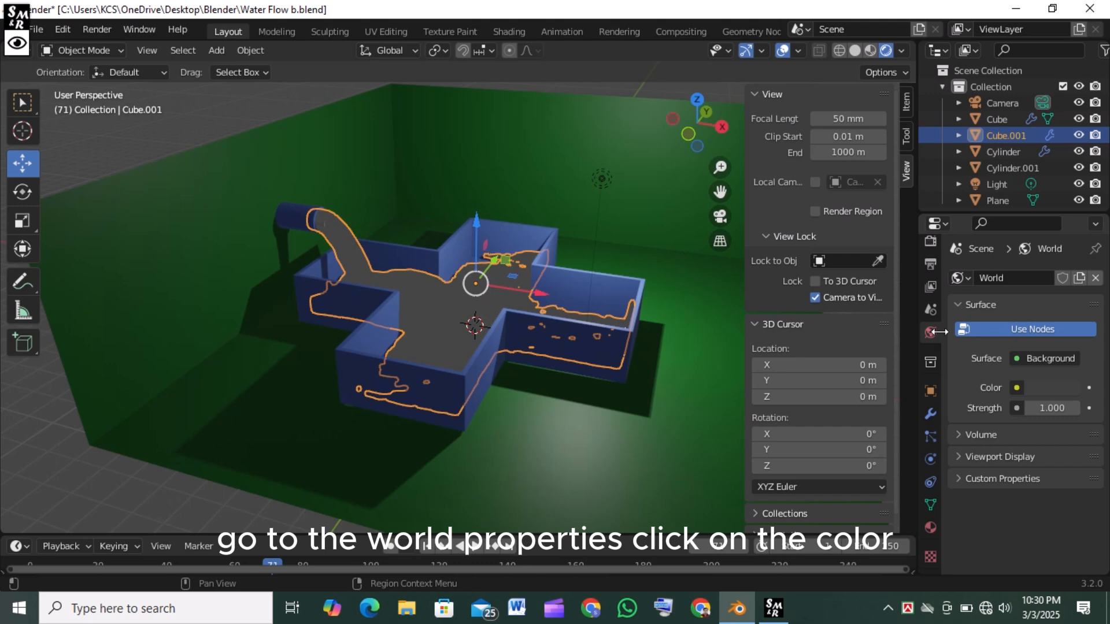
click(1016, 387)
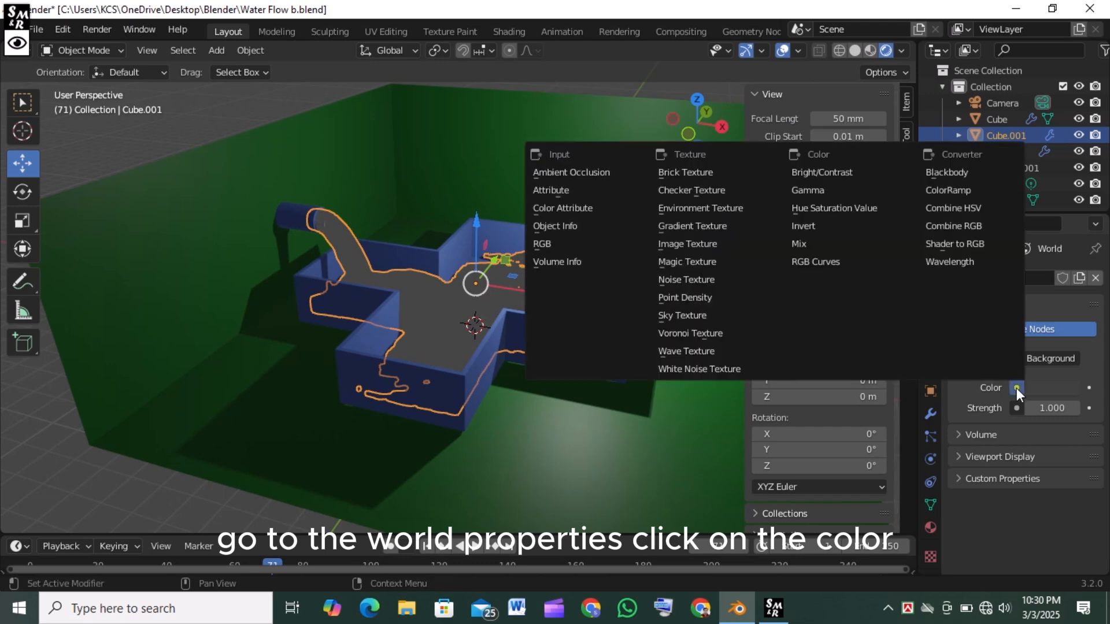
key(Escape)
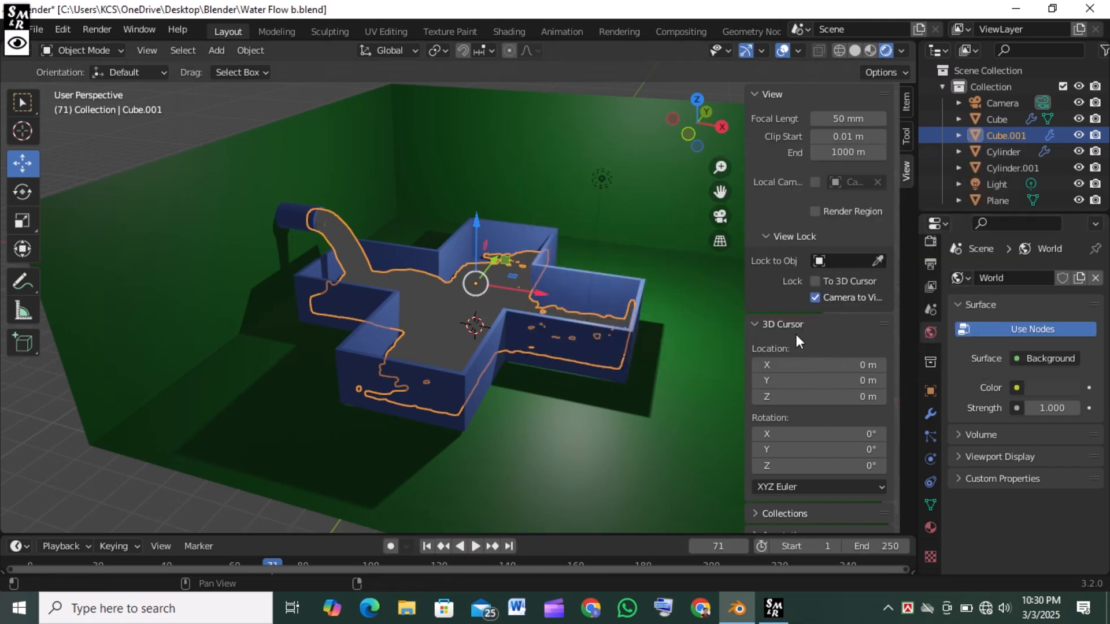
click(1016, 387)
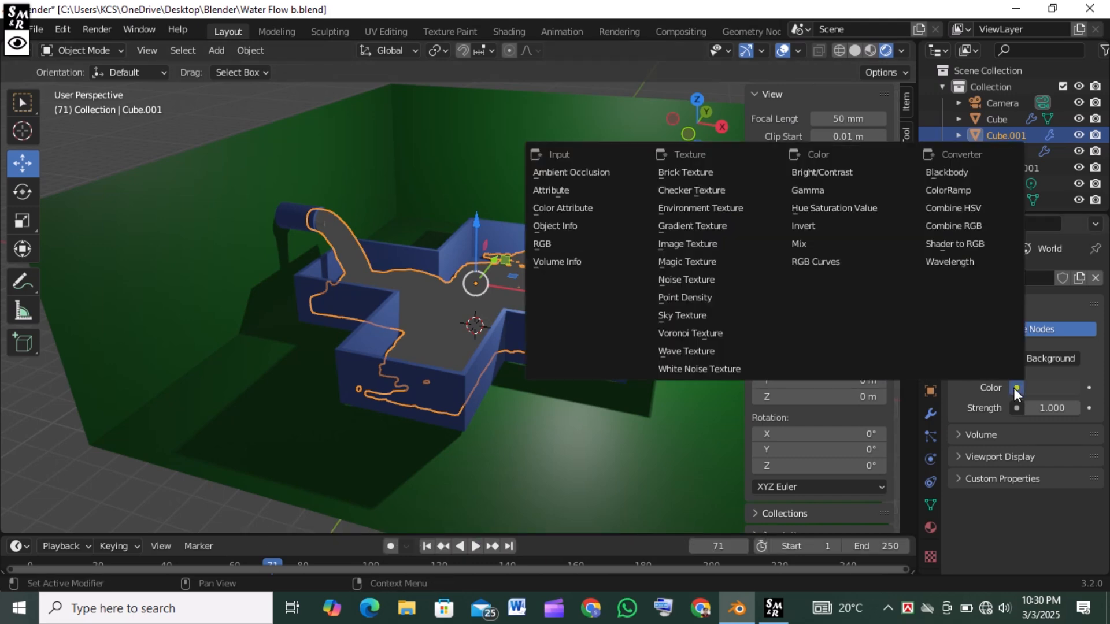
click(707, 208)
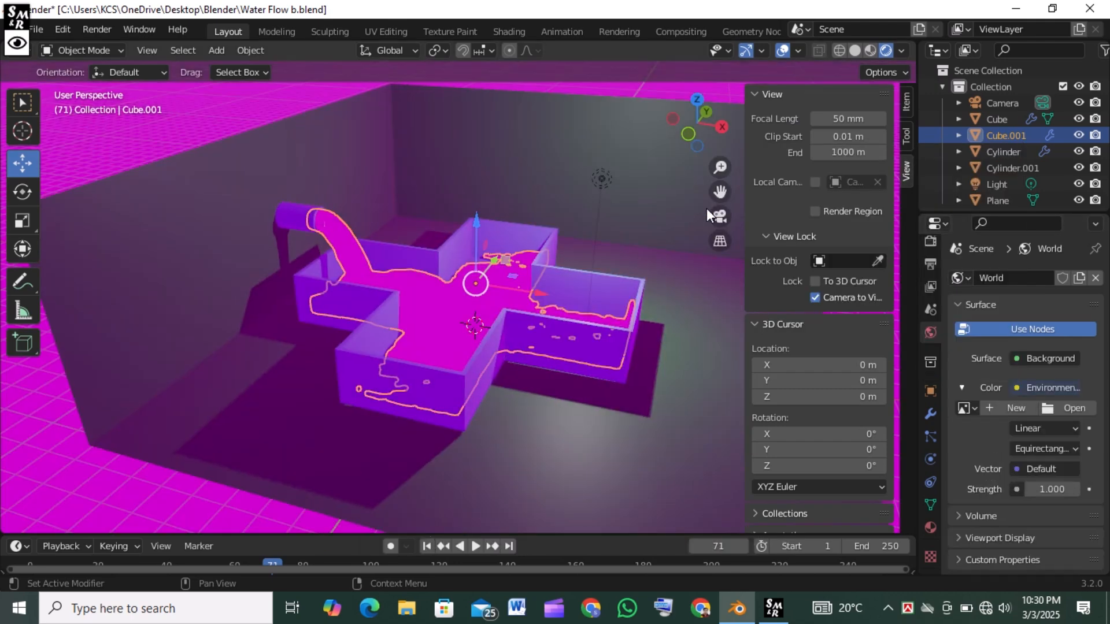
- Load qwantani_morning_2k.hdr from the Downloads folder as the world's environment image
click(1061, 408)
click(185, 434)
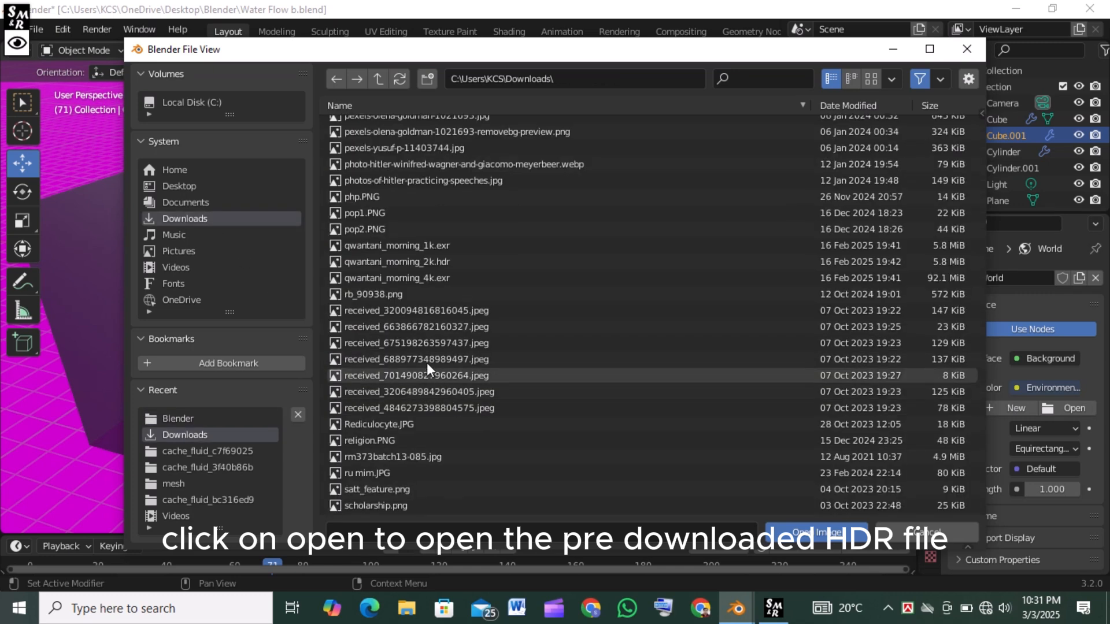
click(446, 261)
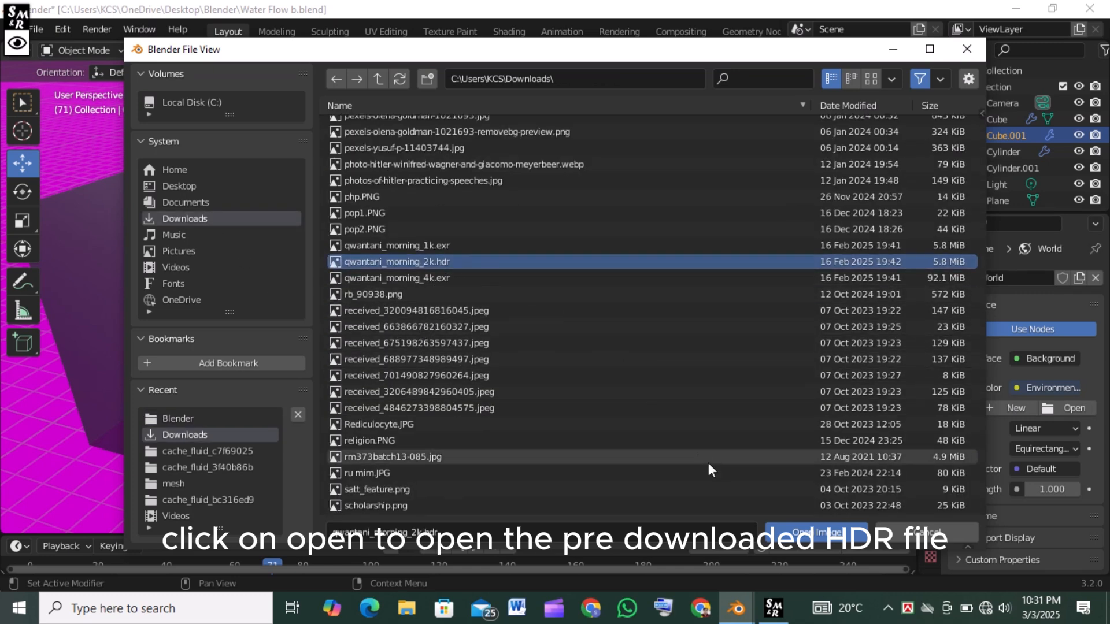
click(809, 533)
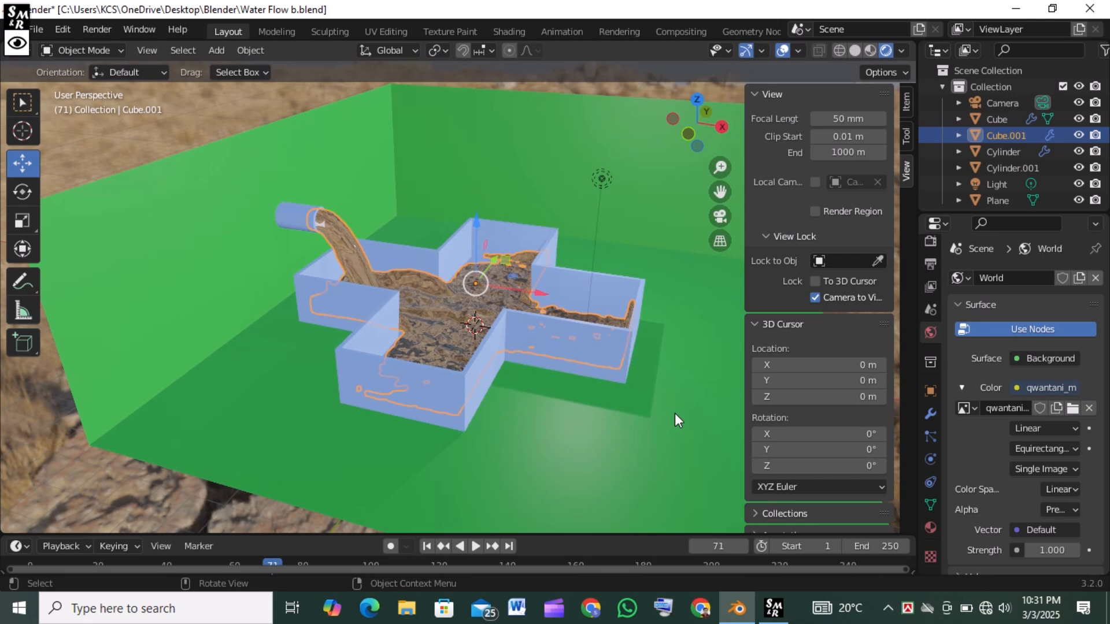
- Delete the light above the water container
click(600, 182)
key(Up)
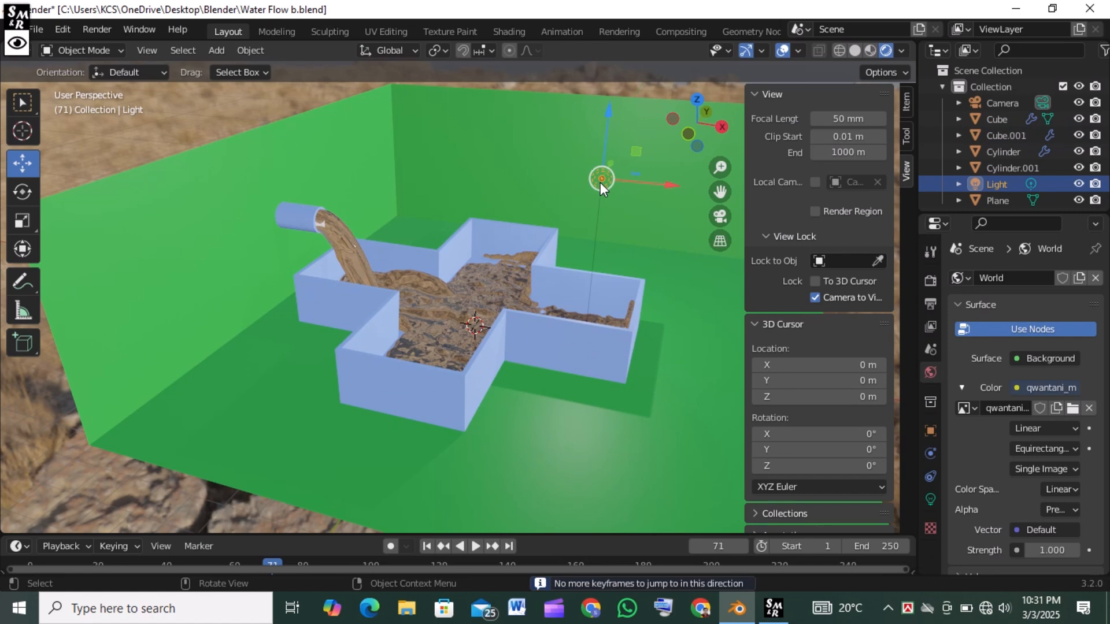
key(Delete)
- View the scene through the camera and switch the render engine to Cycles
click(720, 218)
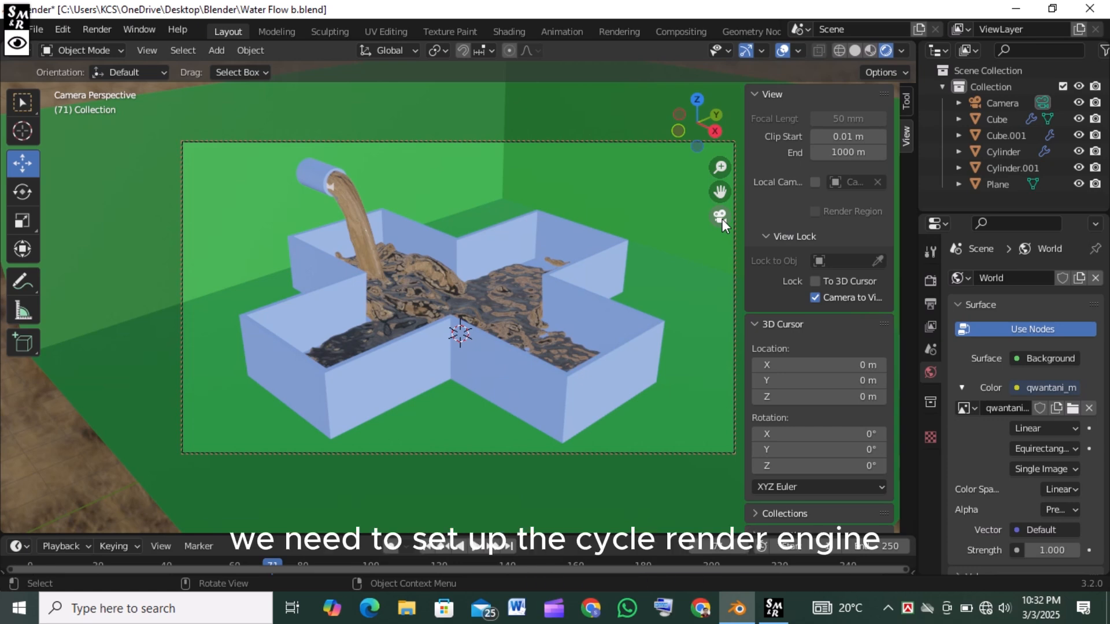
click(720, 218)
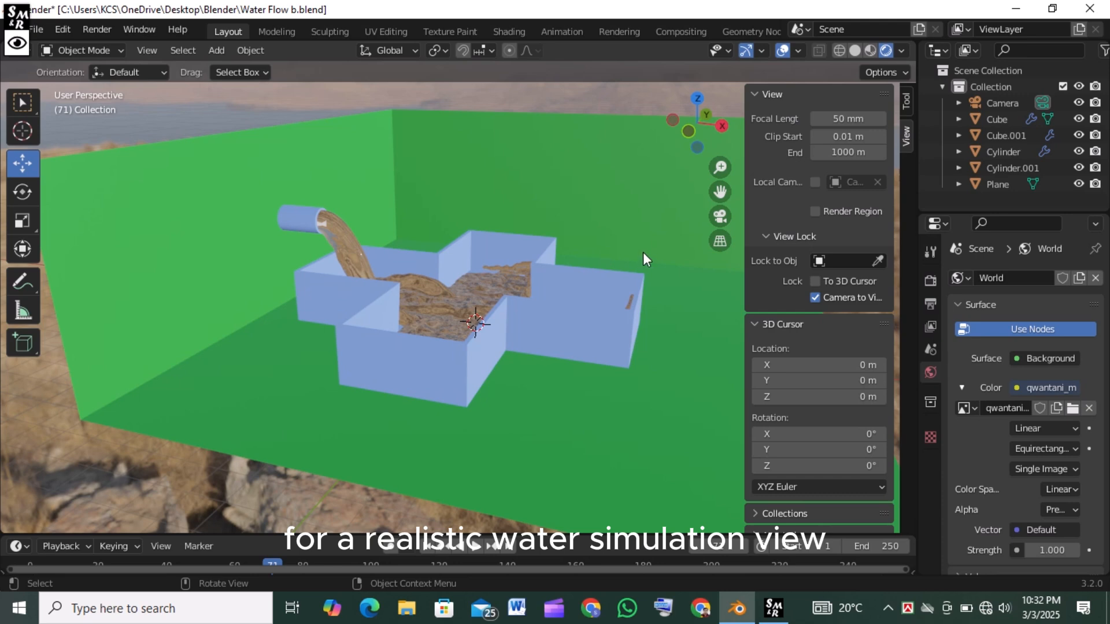
click(720, 216)
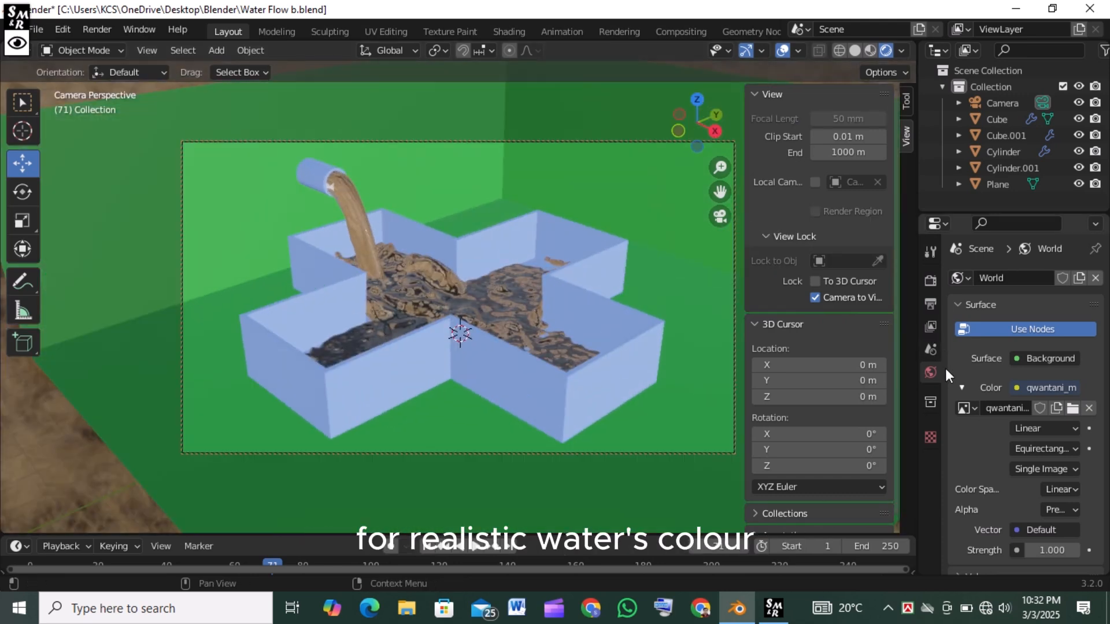
click(931, 280)
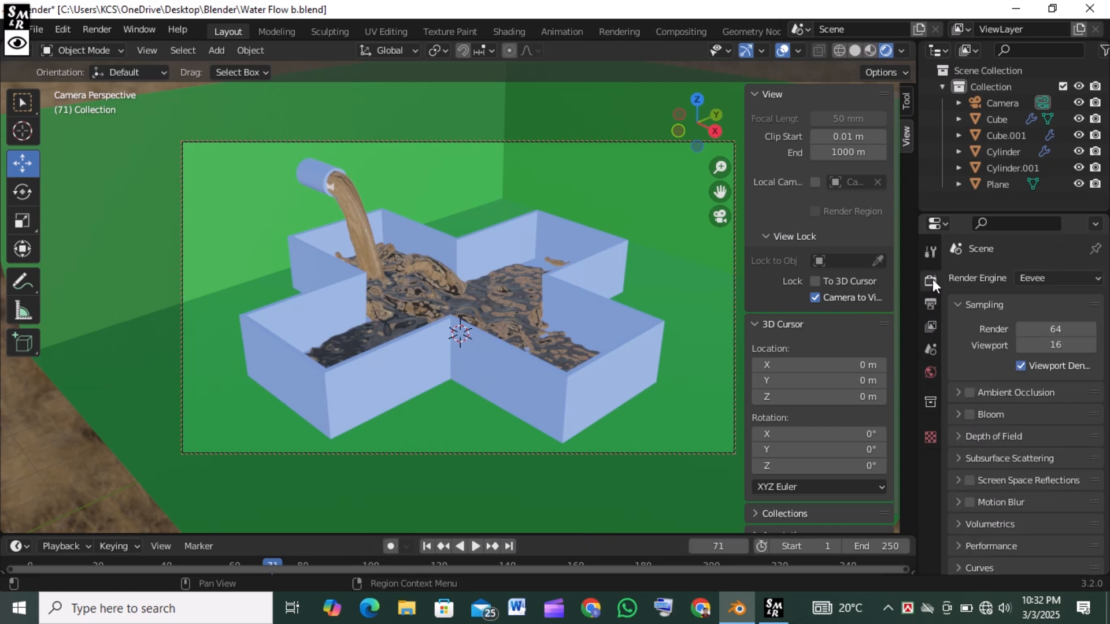
click(1066, 276)
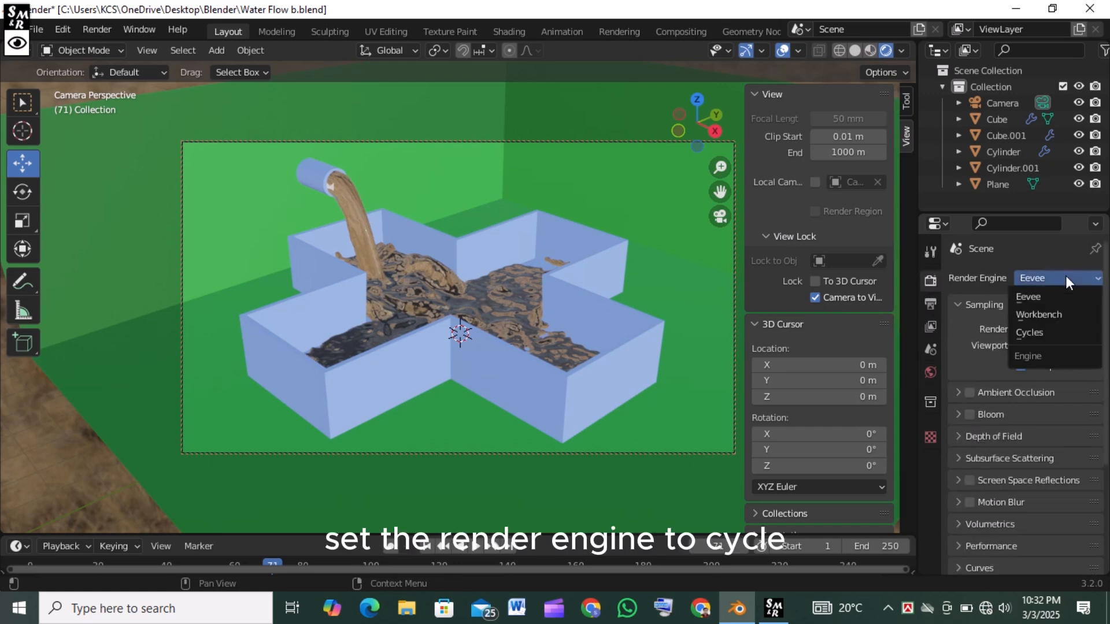
click(1050, 332)
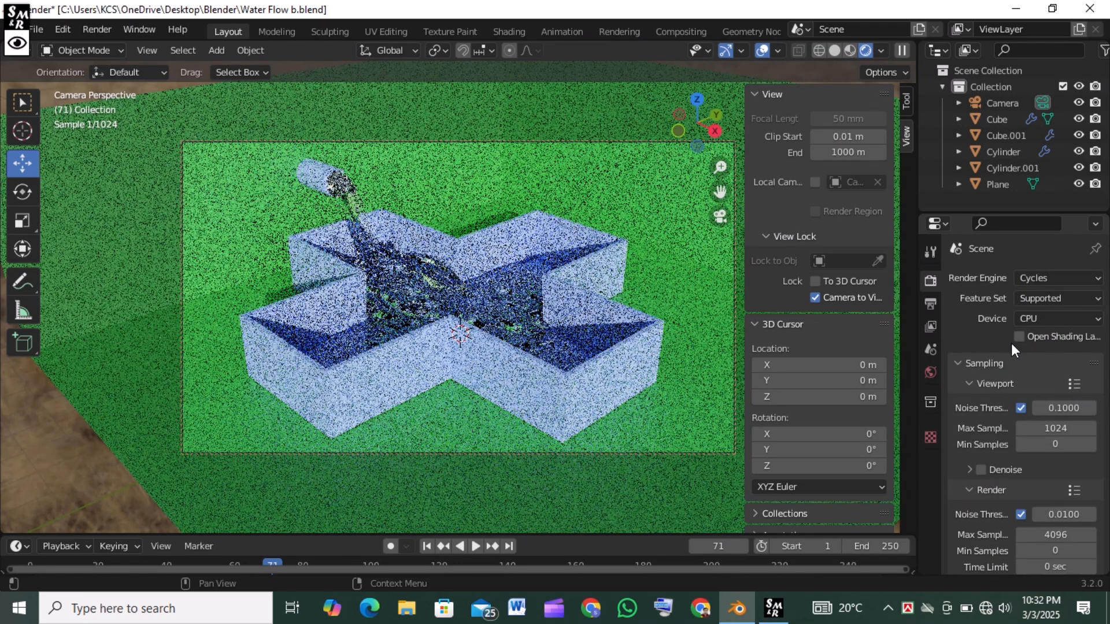
- Set the viewport sampling noise threshold to 0.2
scroll(979, 345, down, 1)
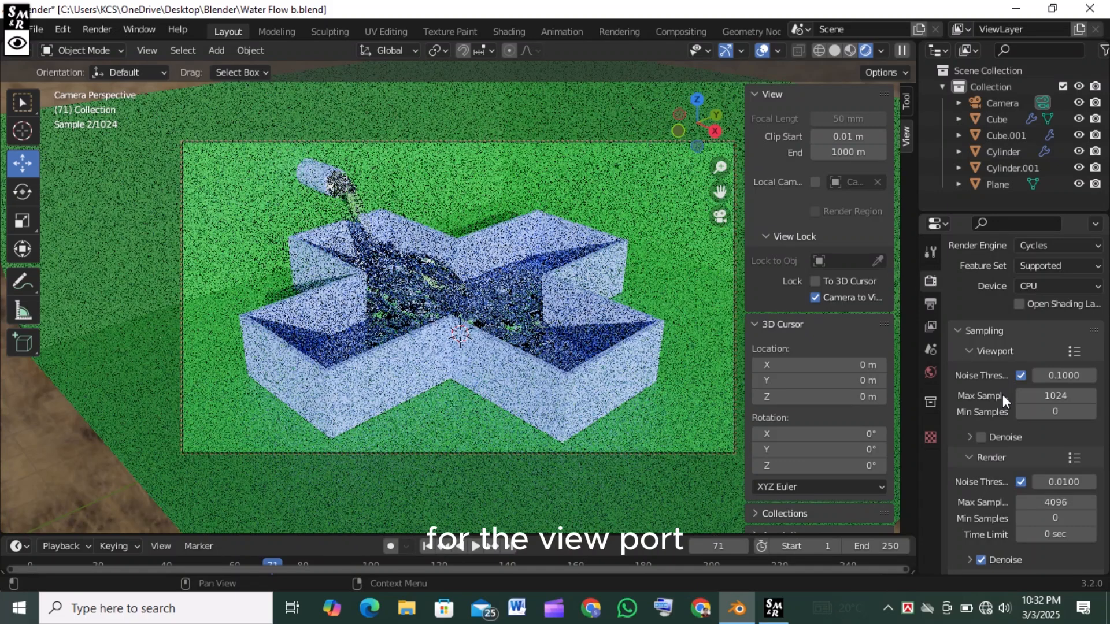
double_click(1066, 376)
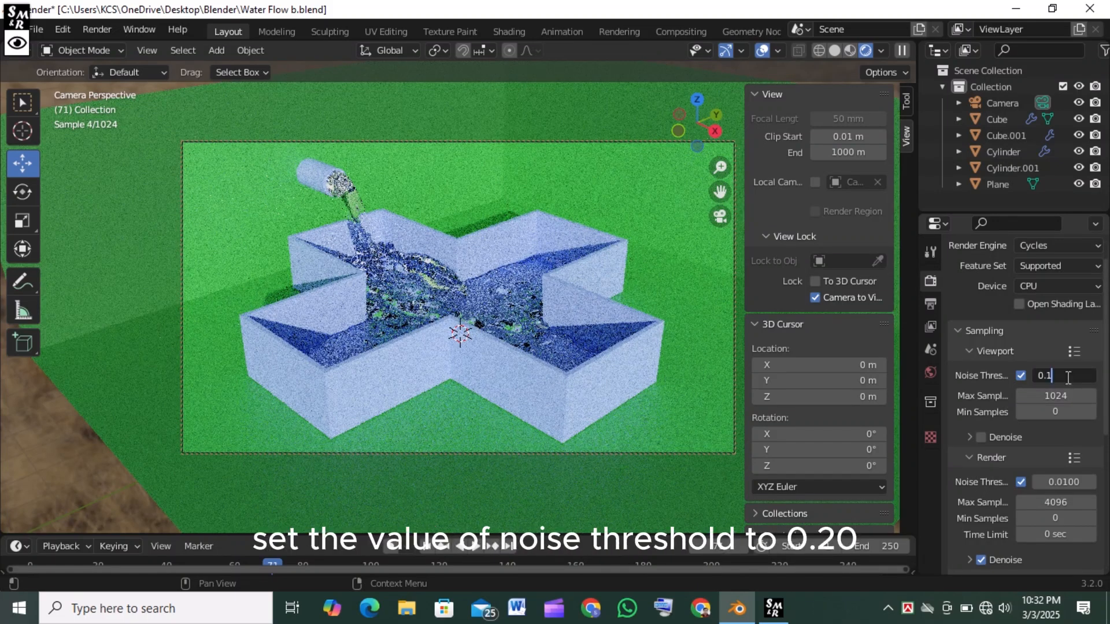
key(BackSpace)
text(2)
key(Return)
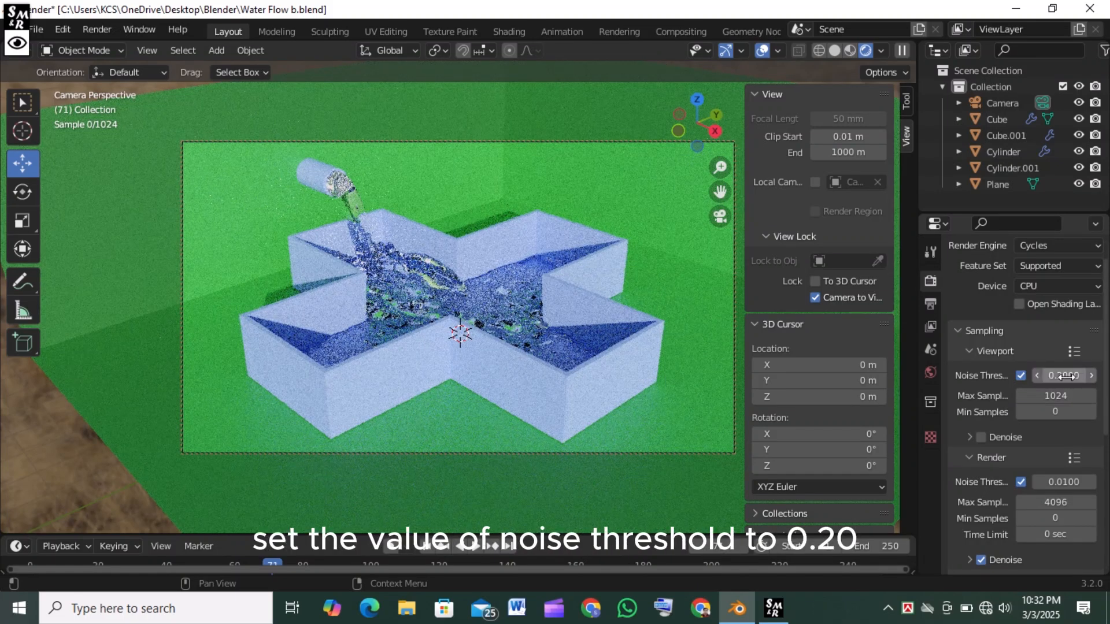
- Set the viewport's maximum samples to 16 and enable viewport denoising
double_click(1061, 395)
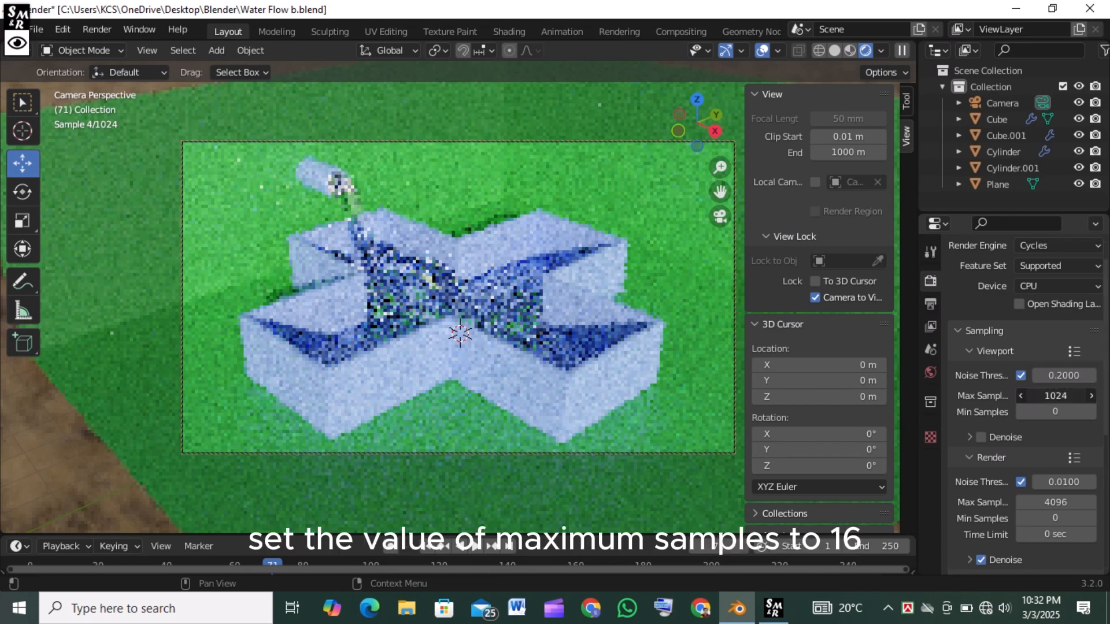
click(1061, 395)
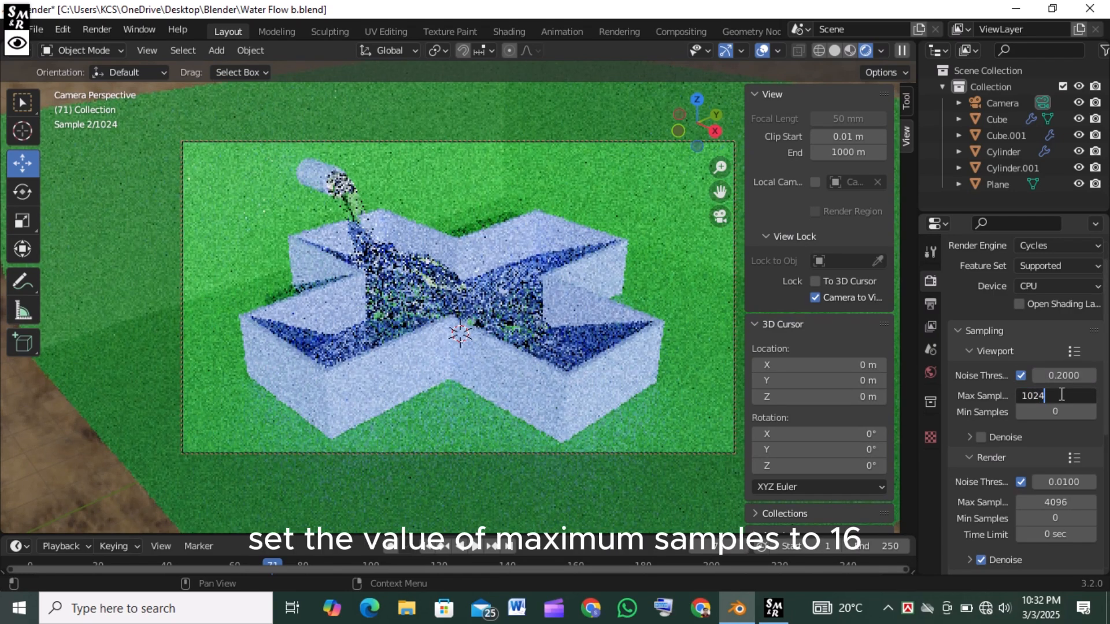
key(BackSpace)
key(BackSpace)
key(BackSpace)
key(BackSpace)
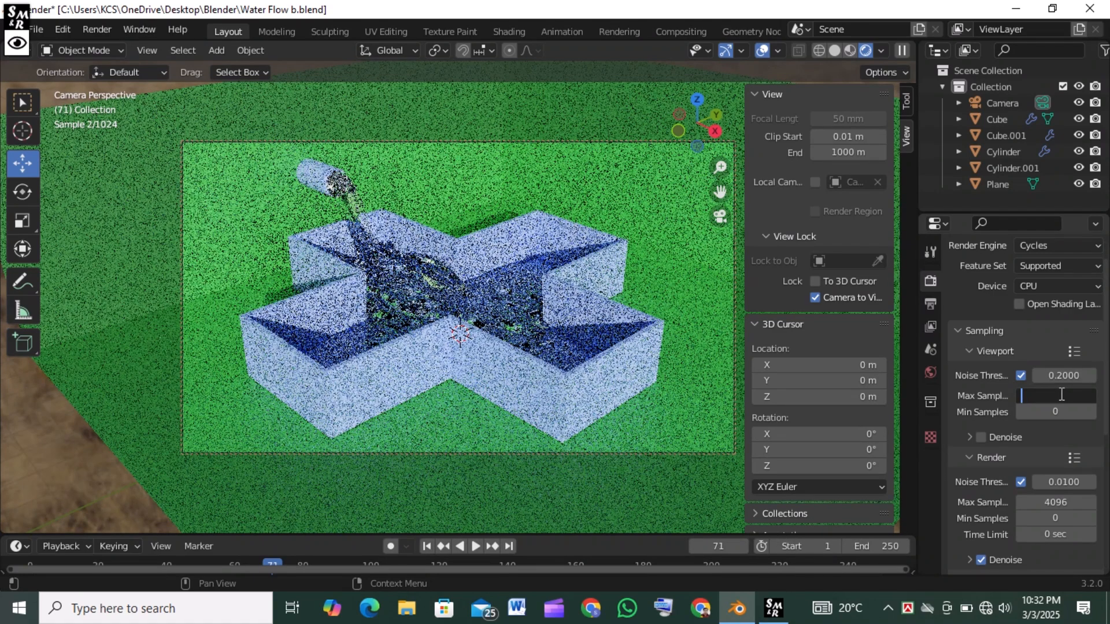
text(16)
key(Return)
click(981, 437)
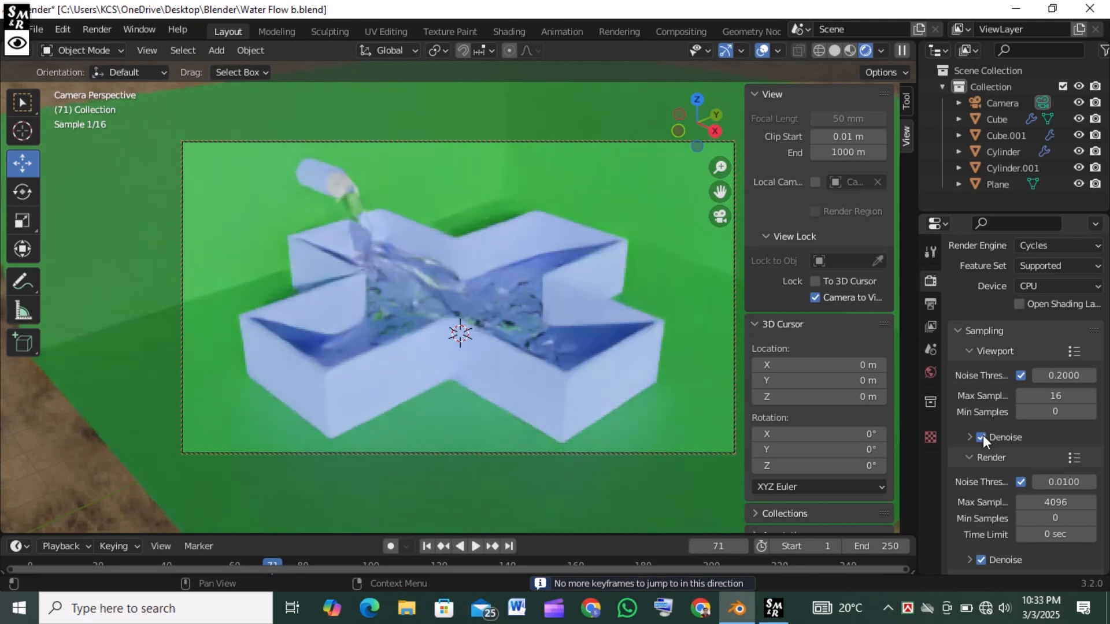
- Set the final render's noise threshold to 0.25 and its maximum samples to 20
scroll(1016, 432, down, 2)
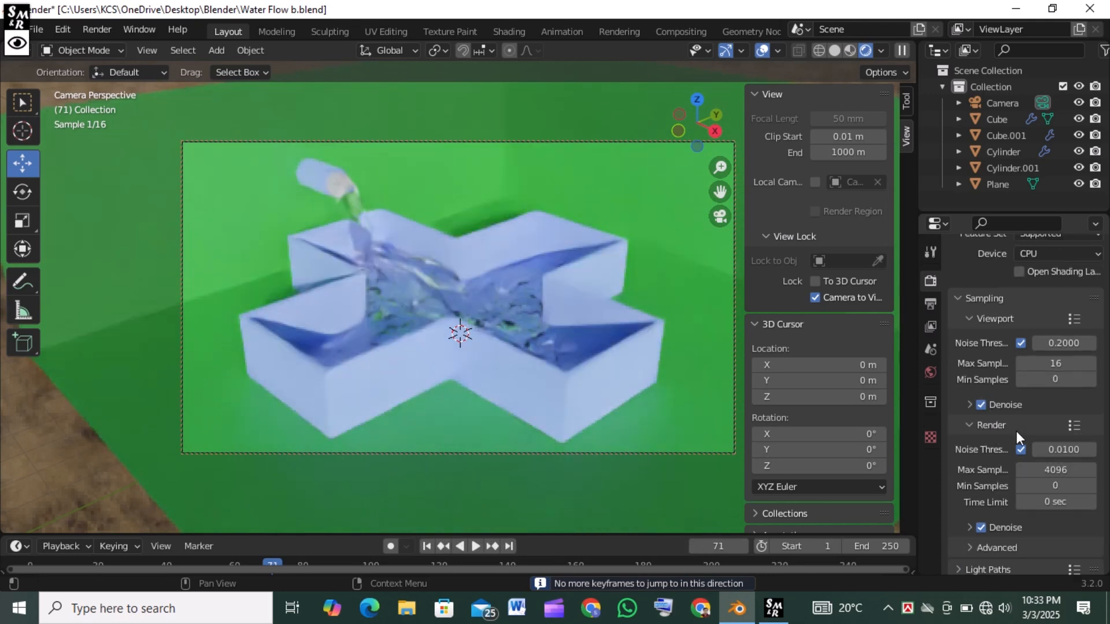
scroll(976, 444, down, 2)
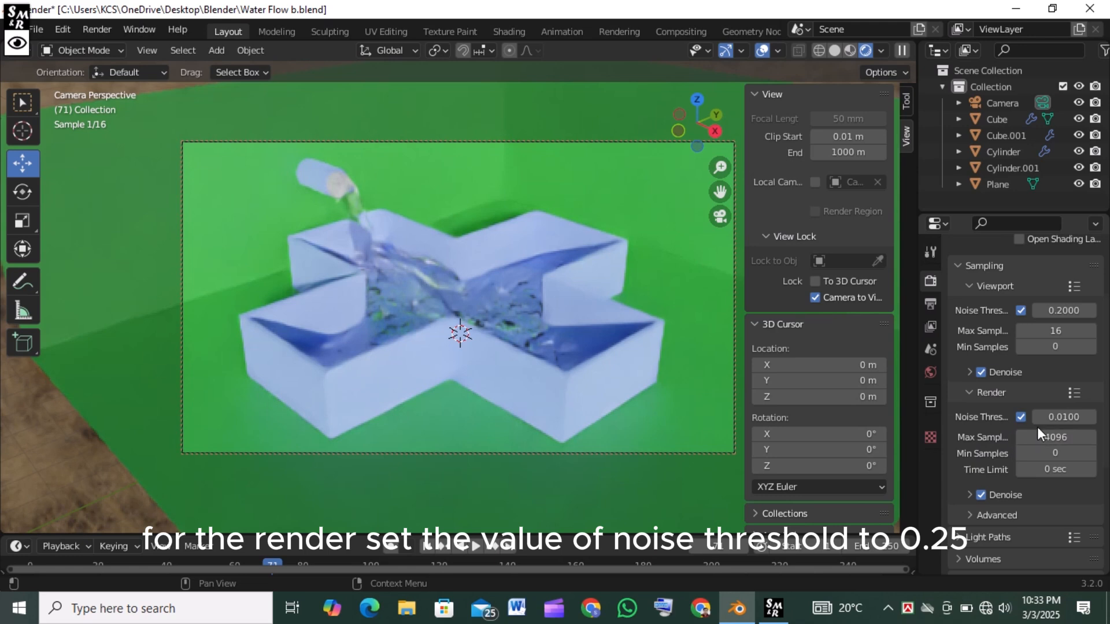
click(1068, 416)
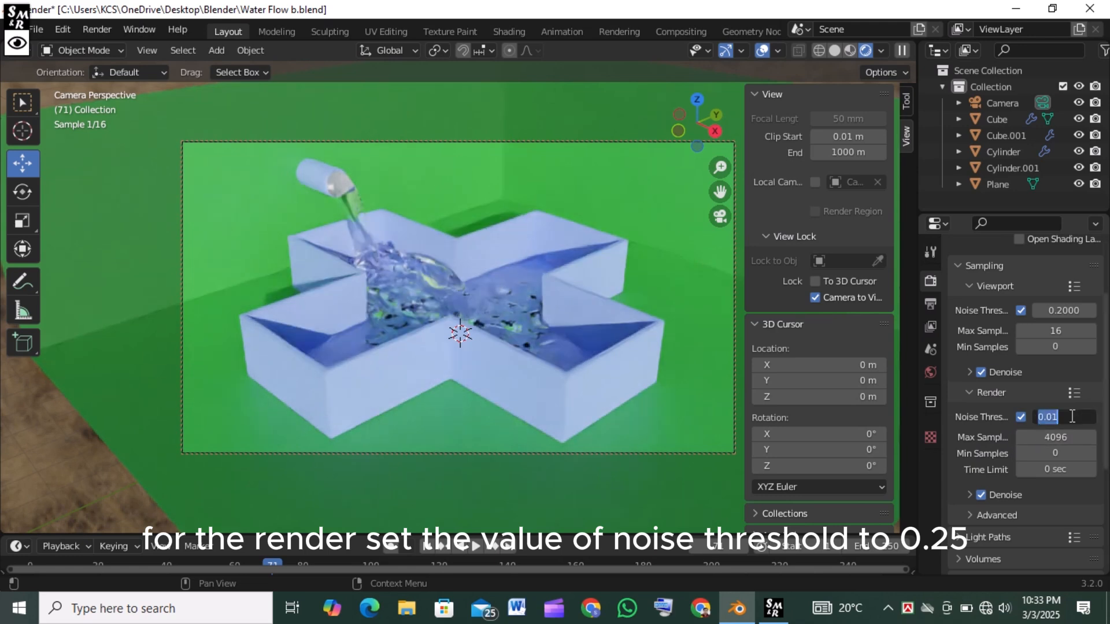
text(0.25)
key(Return)
click(1062, 439)
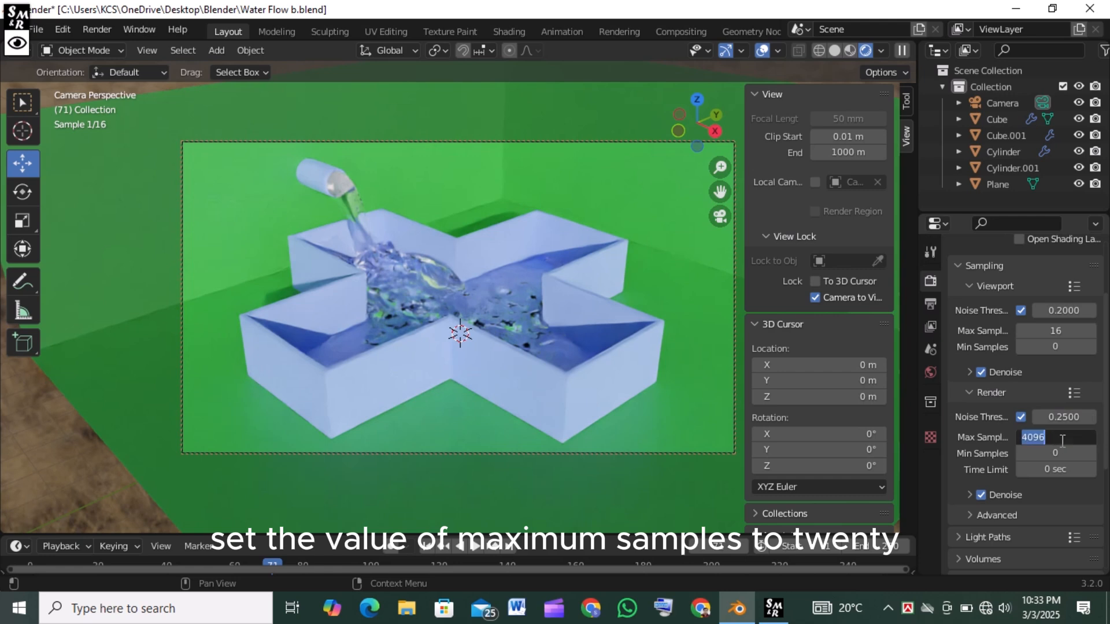
text(20)
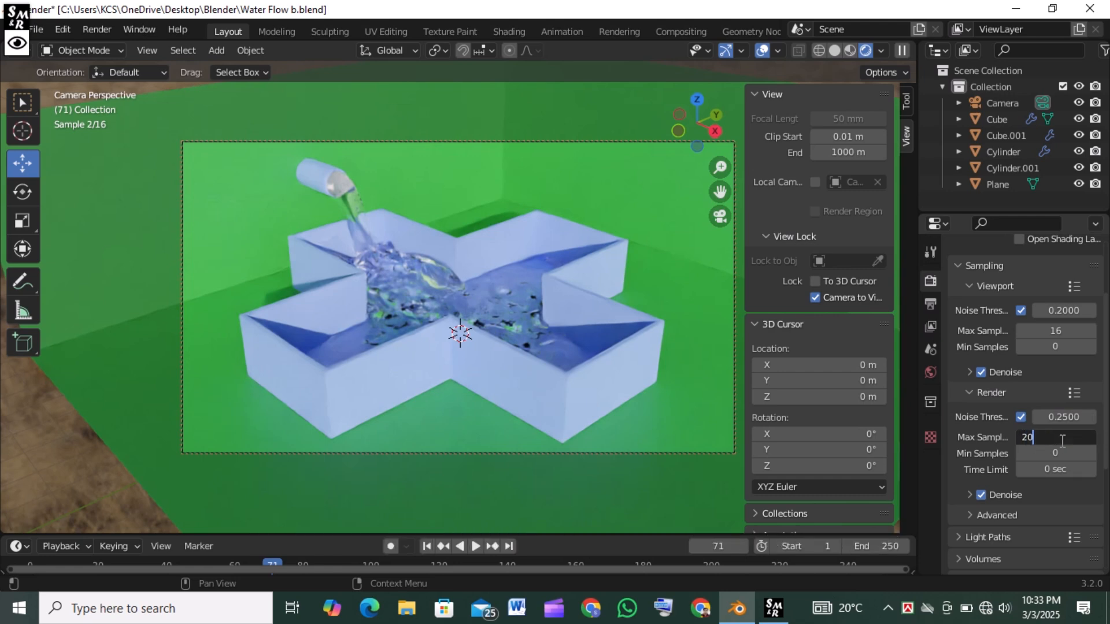
key(Return)
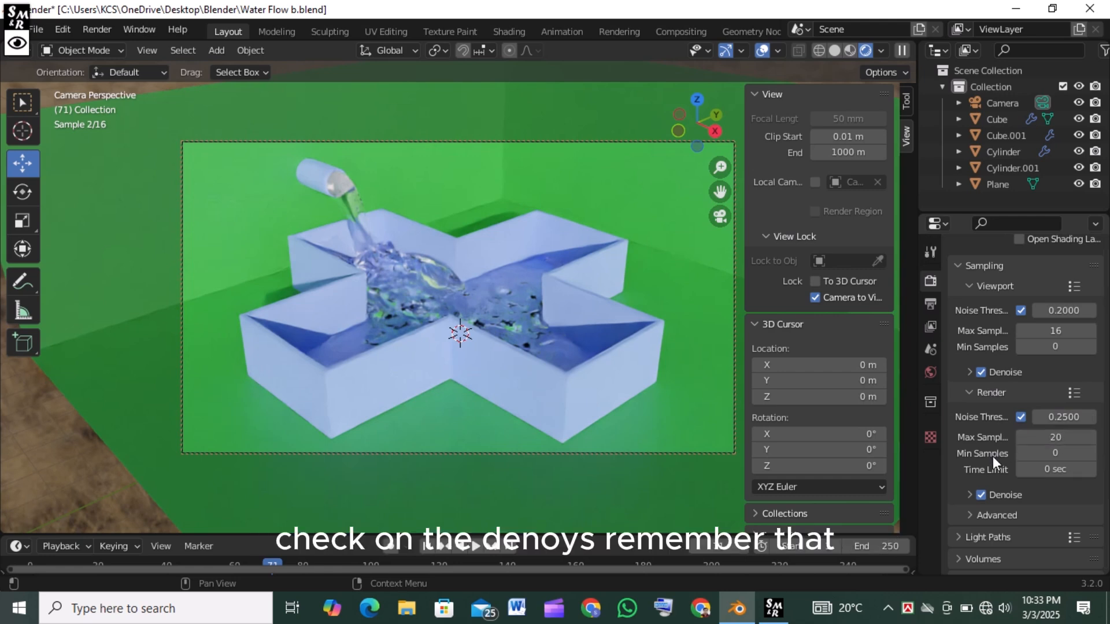
- Set the render output destination to a file named Water Flow V in the WP folder on the Desktop
scroll(993, 472, down, 5)
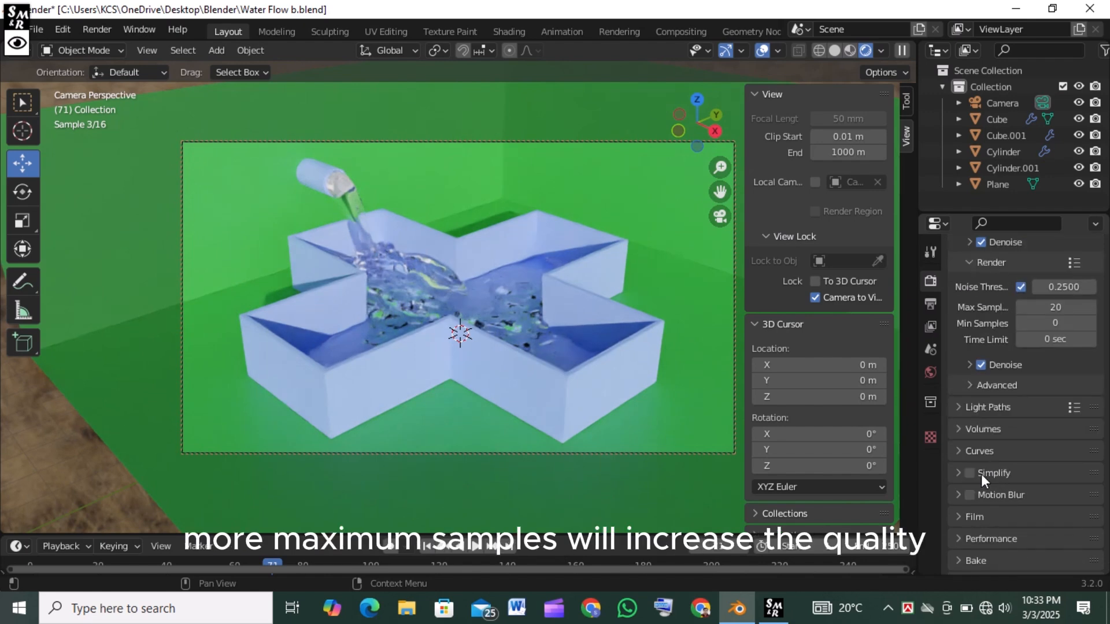
scroll(993, 415, down, 2)
scroll(993, 415, up, 10)
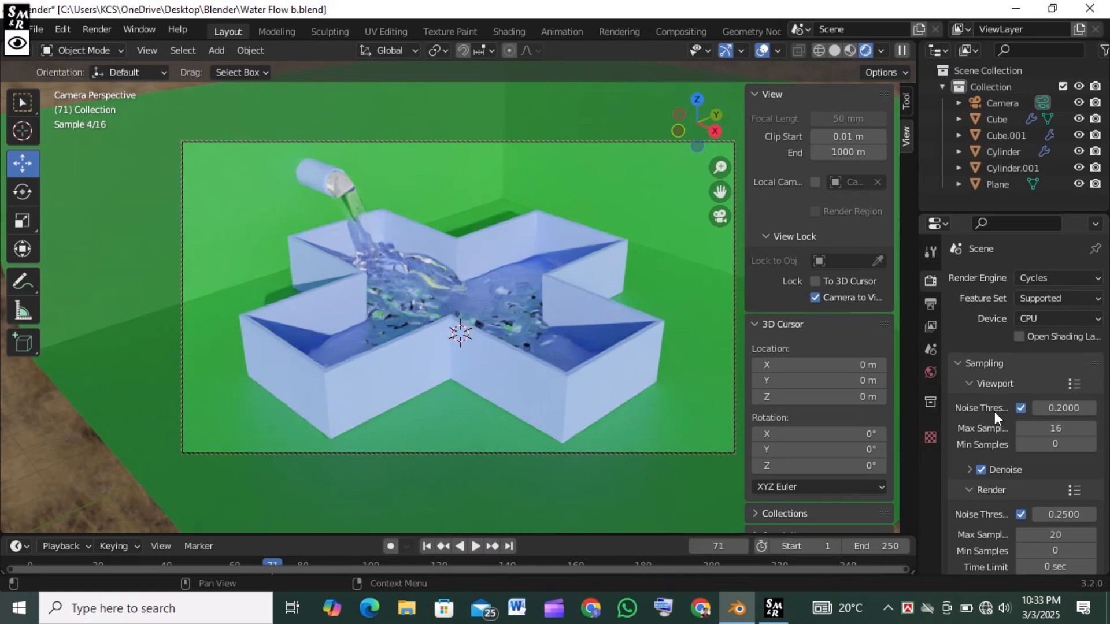
click(931, 304)
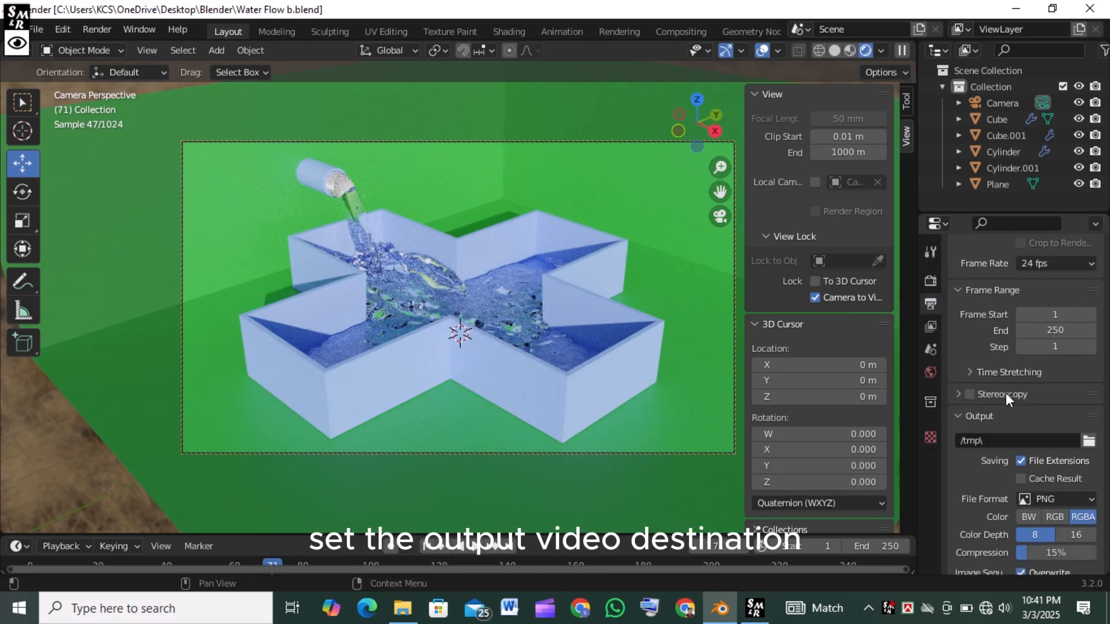
scroll(1041, 399, down, 1)
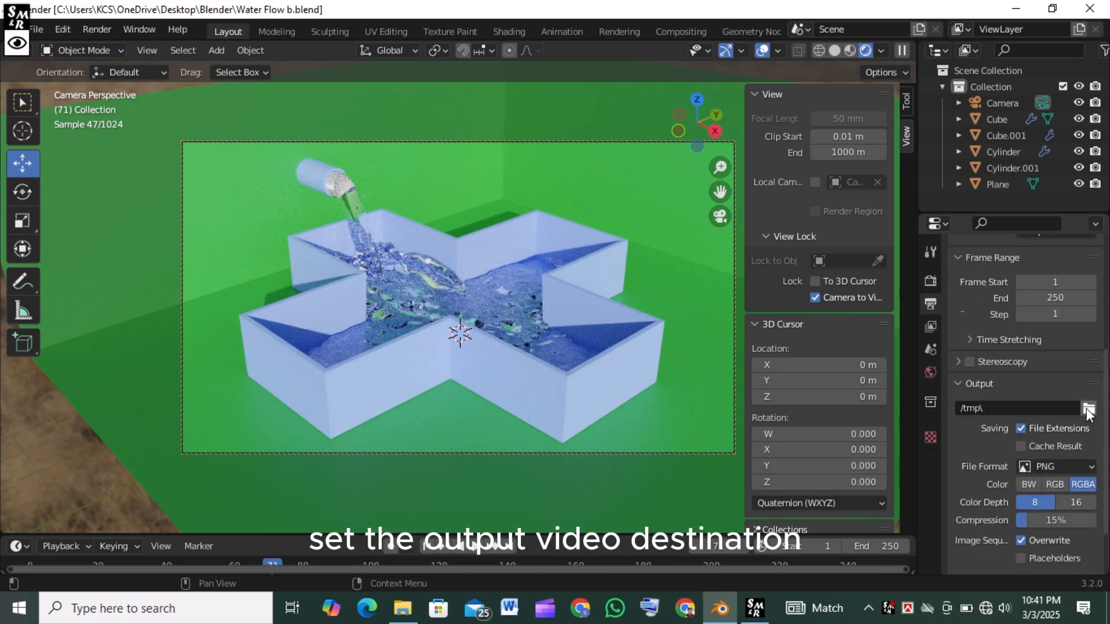
click(1089, 408)
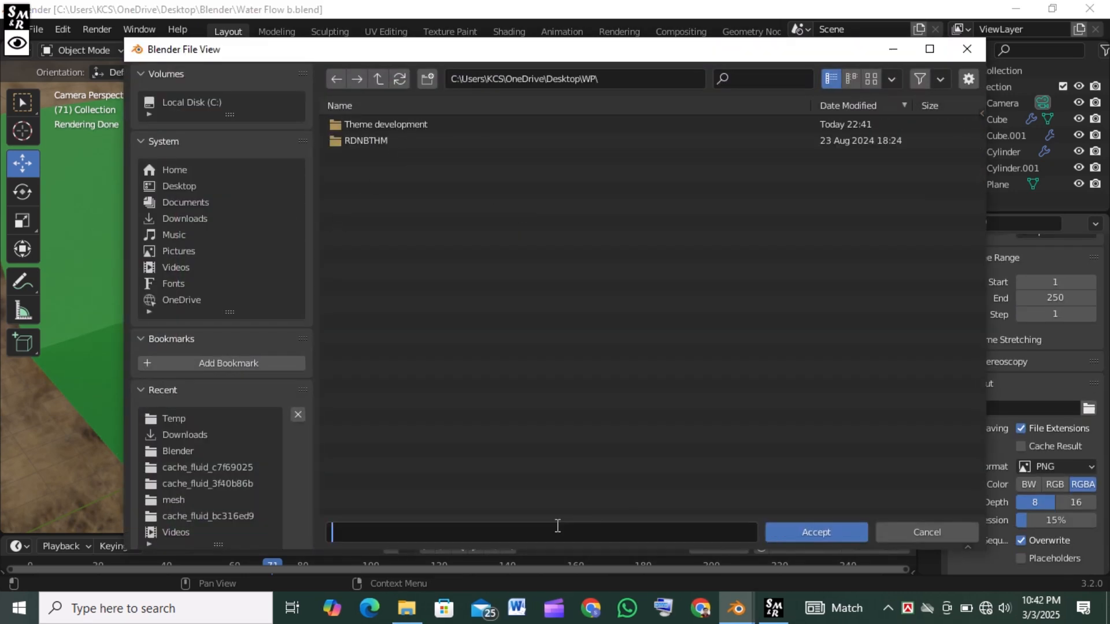
click(557, 527)
text(Water Flow V)
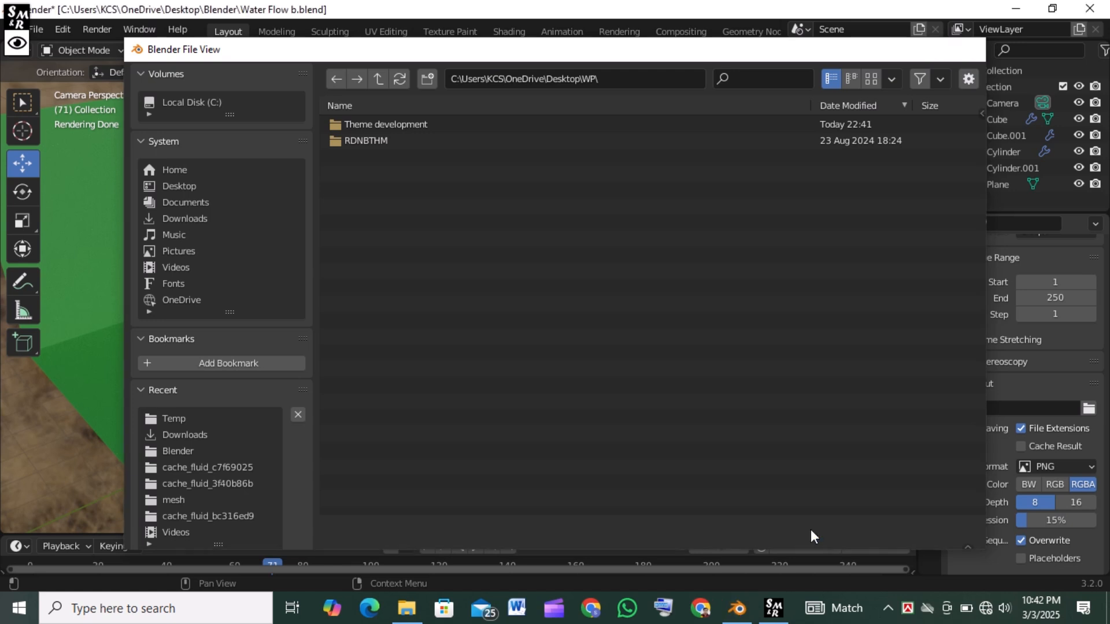
click(811, 529)
- Set the output file format to FFmpeg Video and expand its encoding settings to review the container and video codec
click(1068, 461)
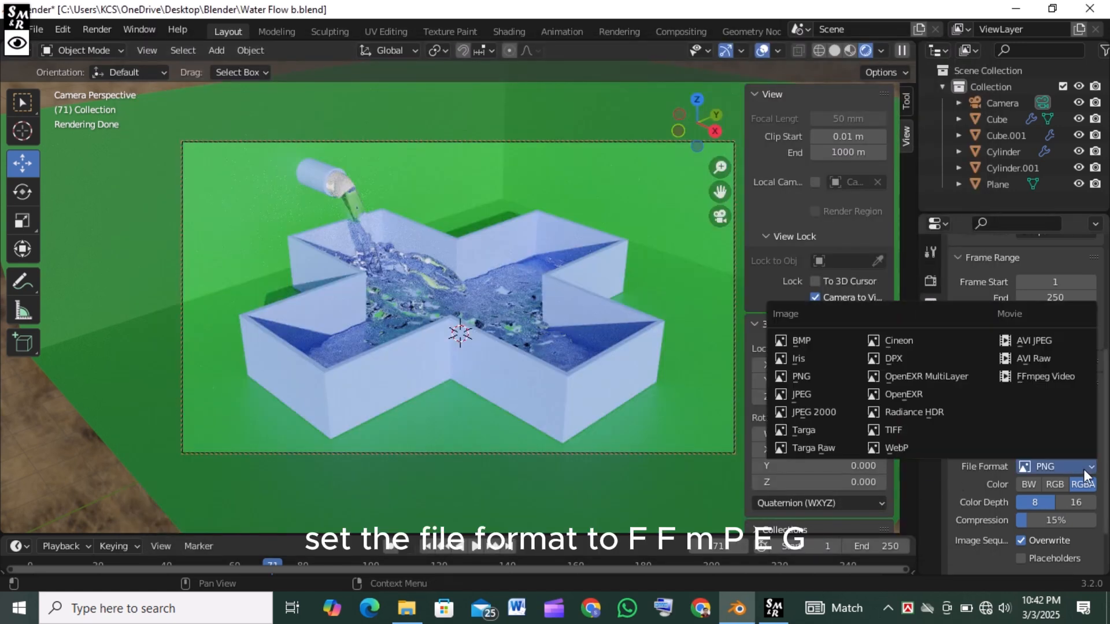
click(1053, 377)
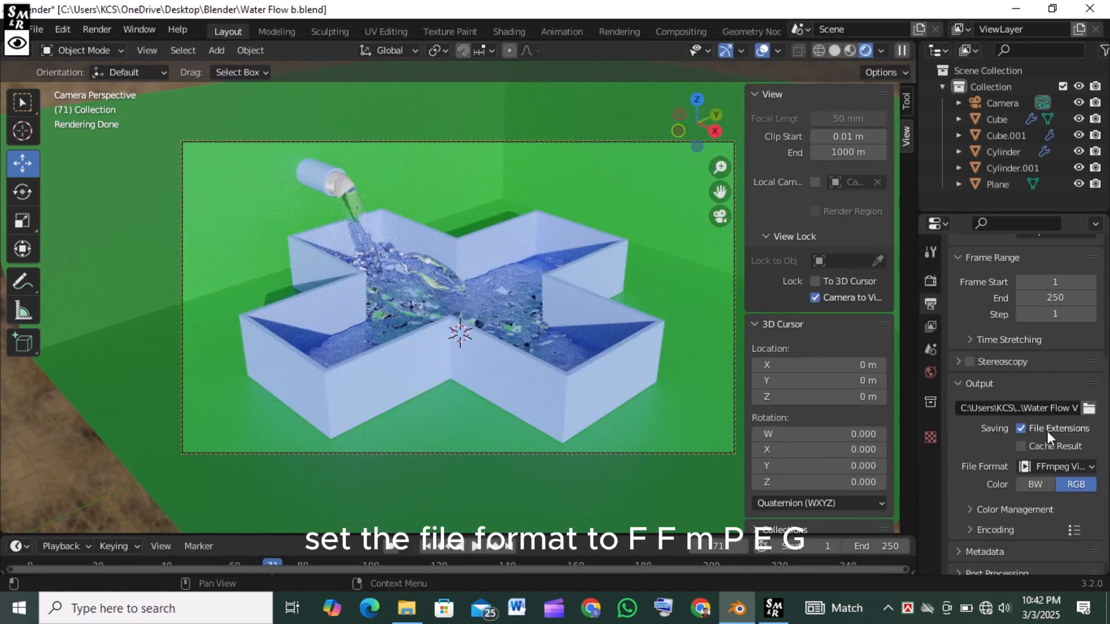
scroll(984, 446, down, 1)
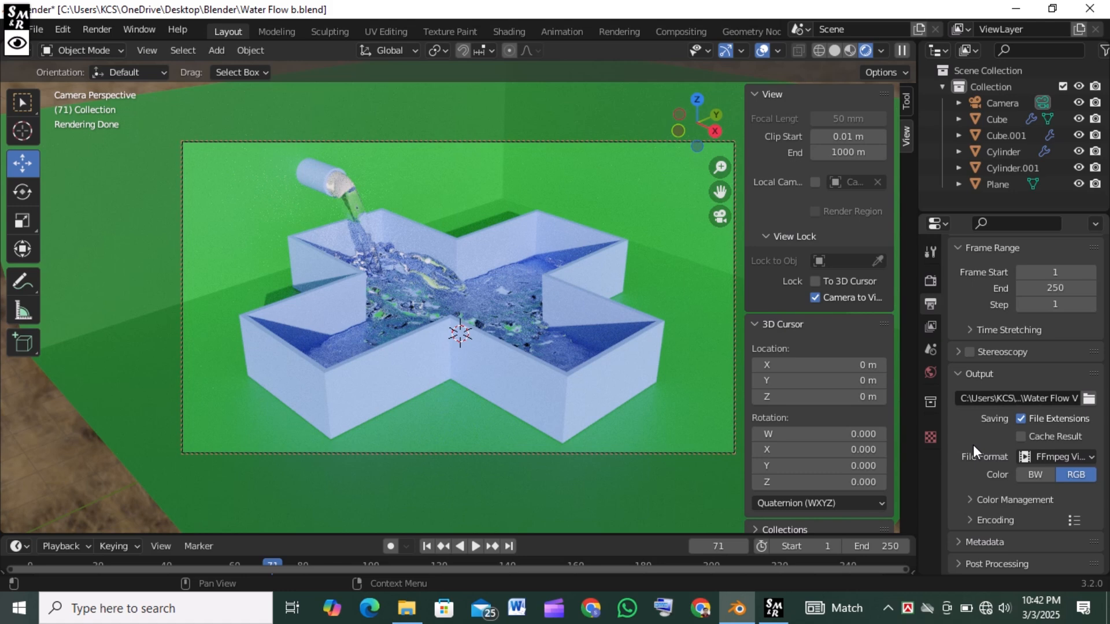
click(974, 516)
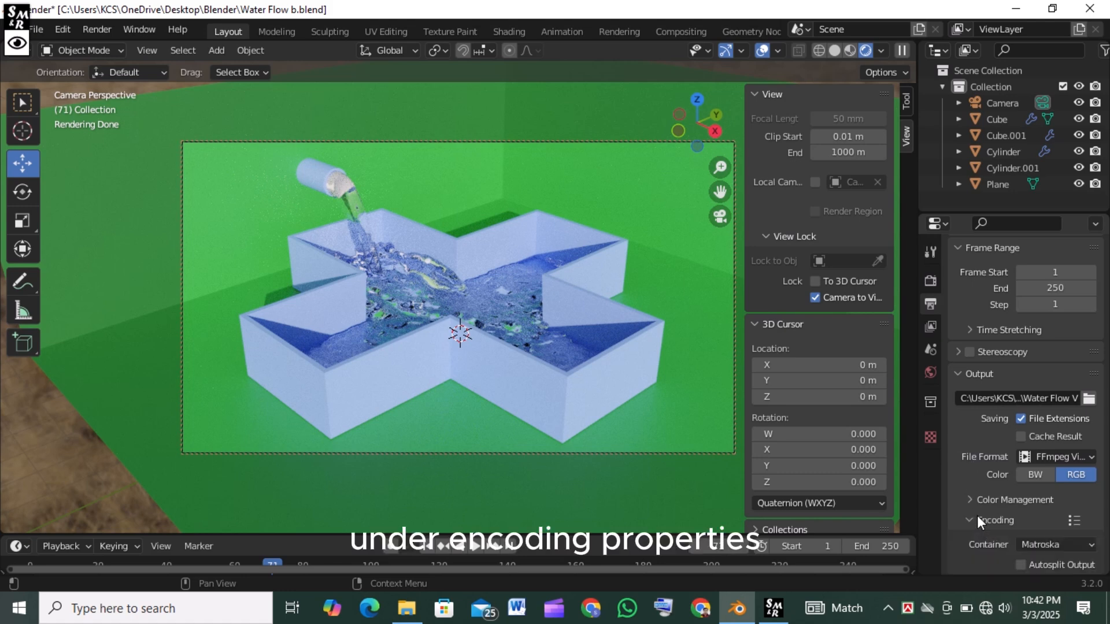
scroll(982, 509, down, 3)
scroll(994, 488, down, 1)
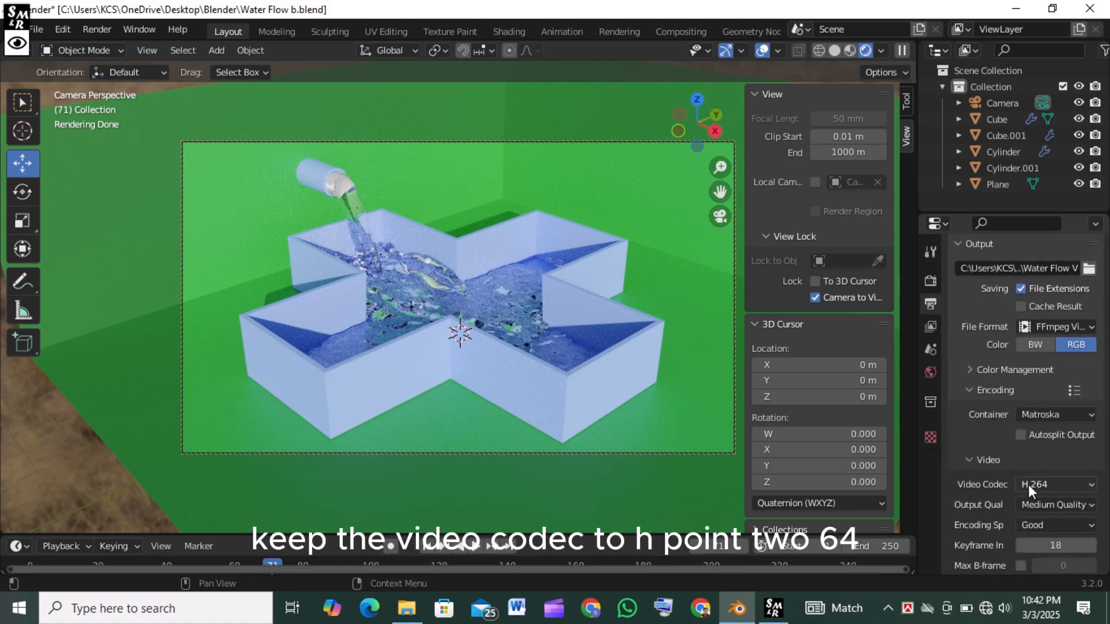
scroll(989, 510, down, 2)
scroll(979, 505, down, 1)
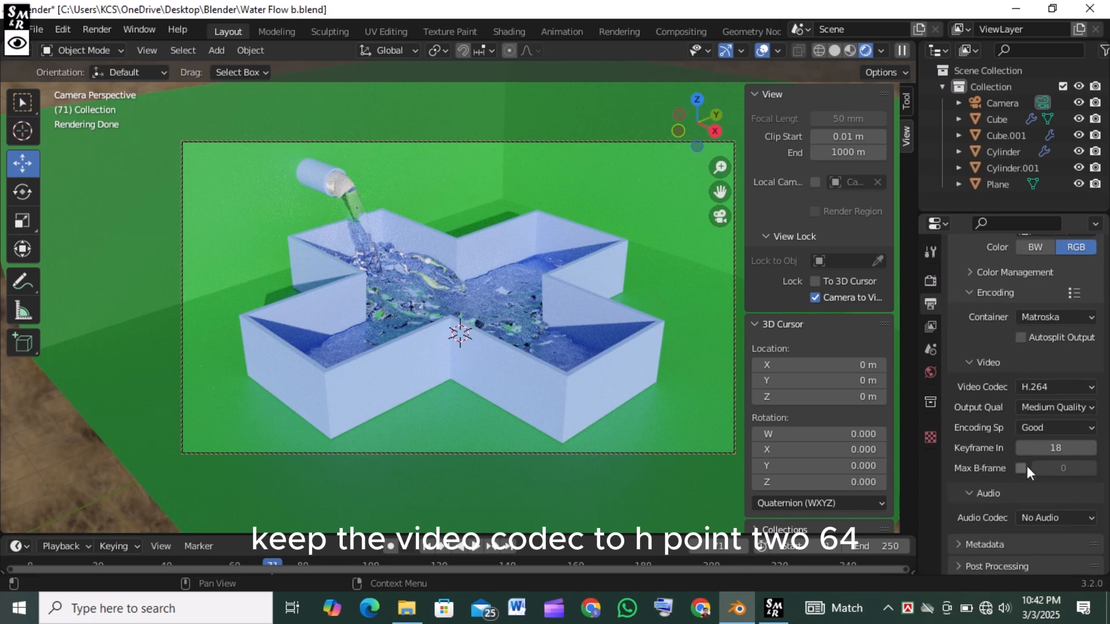
- Start rendering the animation and fit the whole frame within the render window
scroll(991, 498, up, 15)
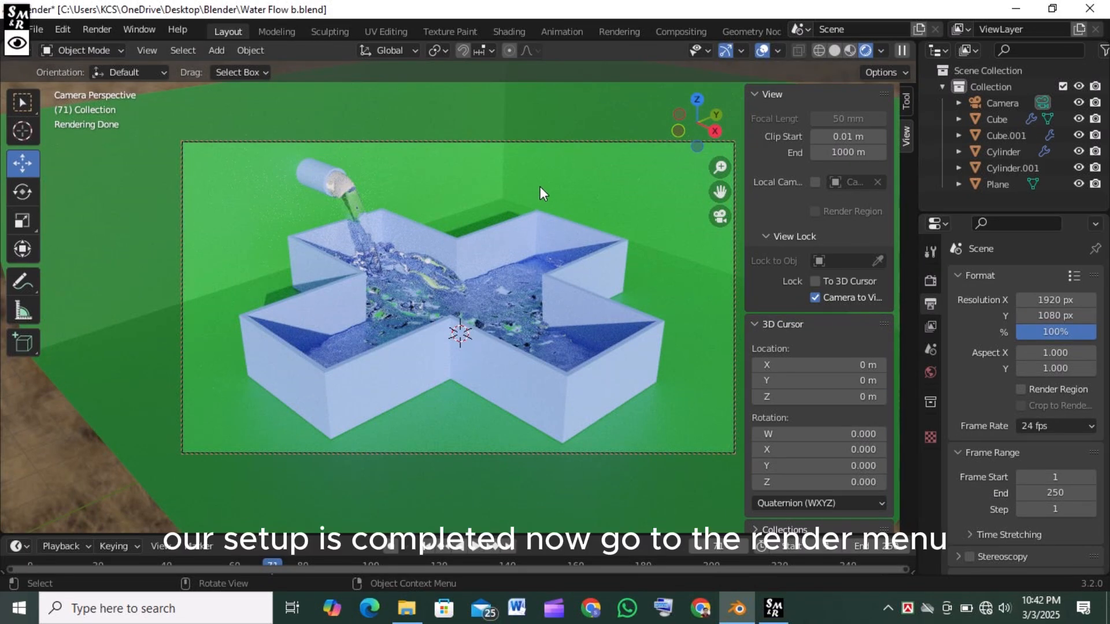
click(95, 29)
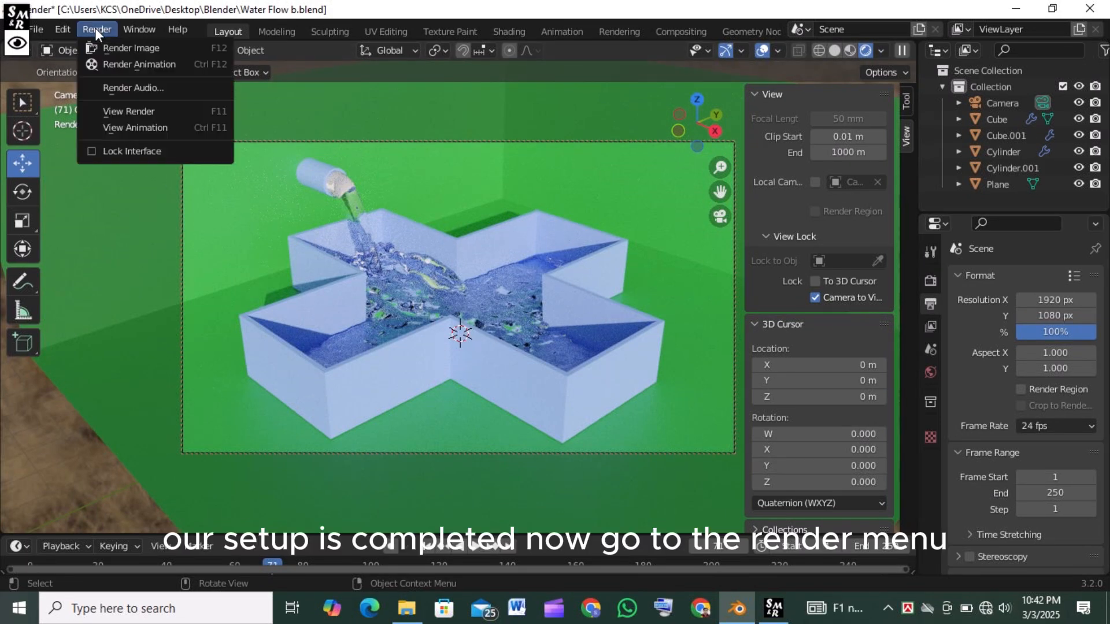
click(130, 62)
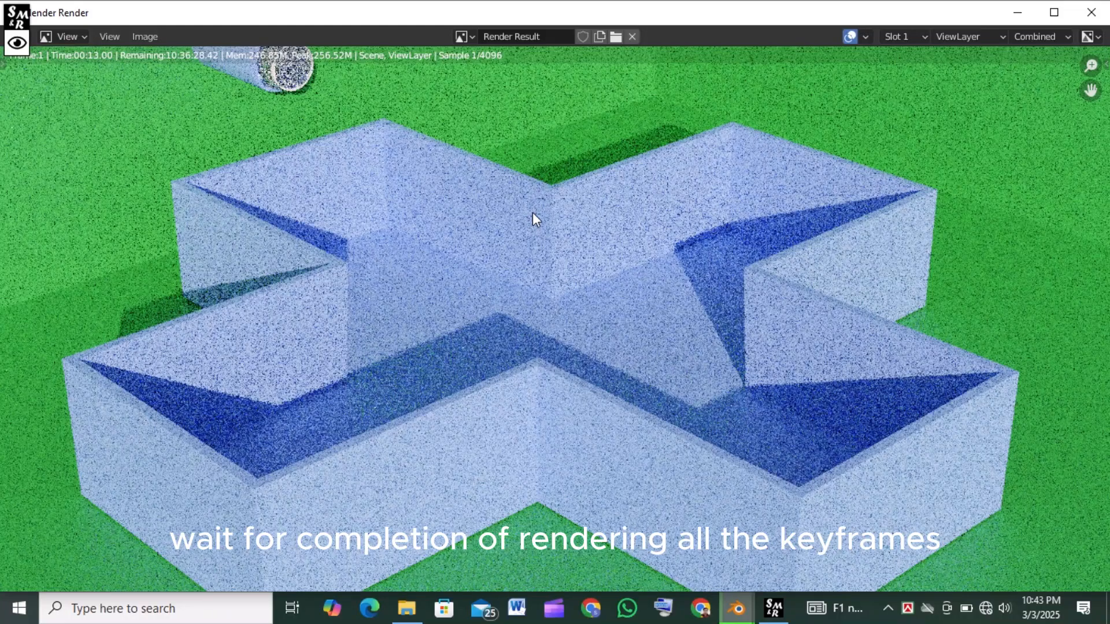
scroll(532, 213, down, 1)
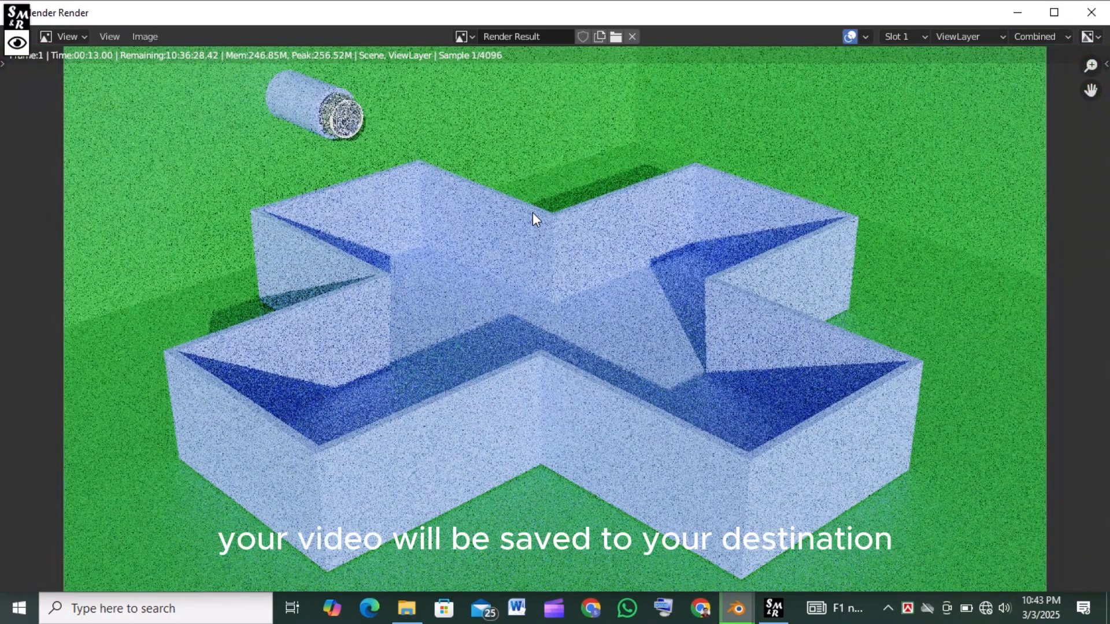
scroll(559, 217, down, 1)
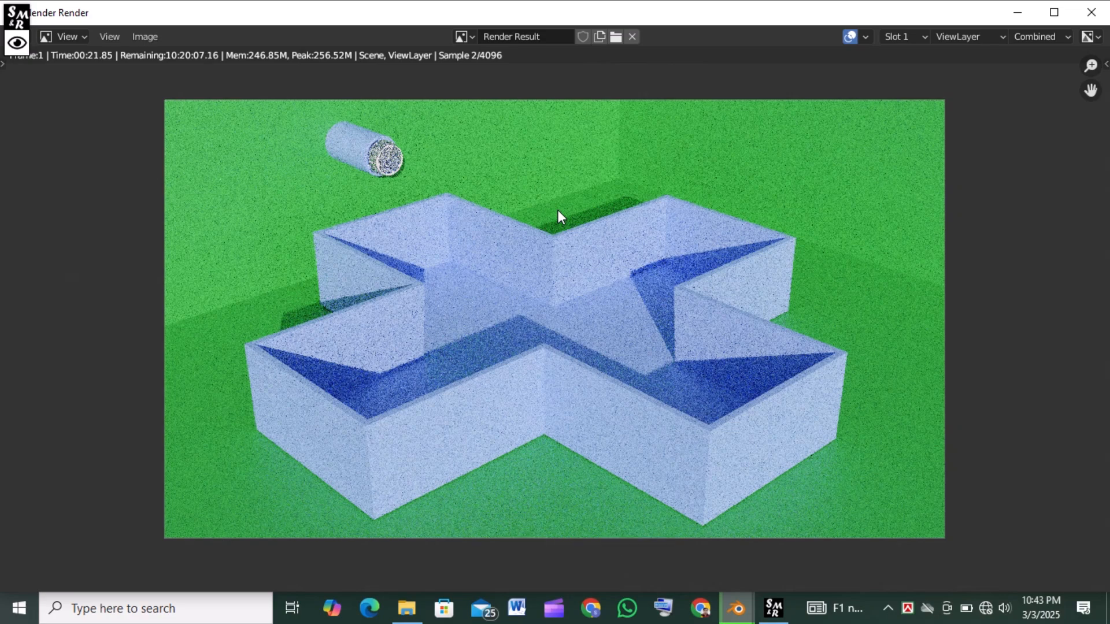